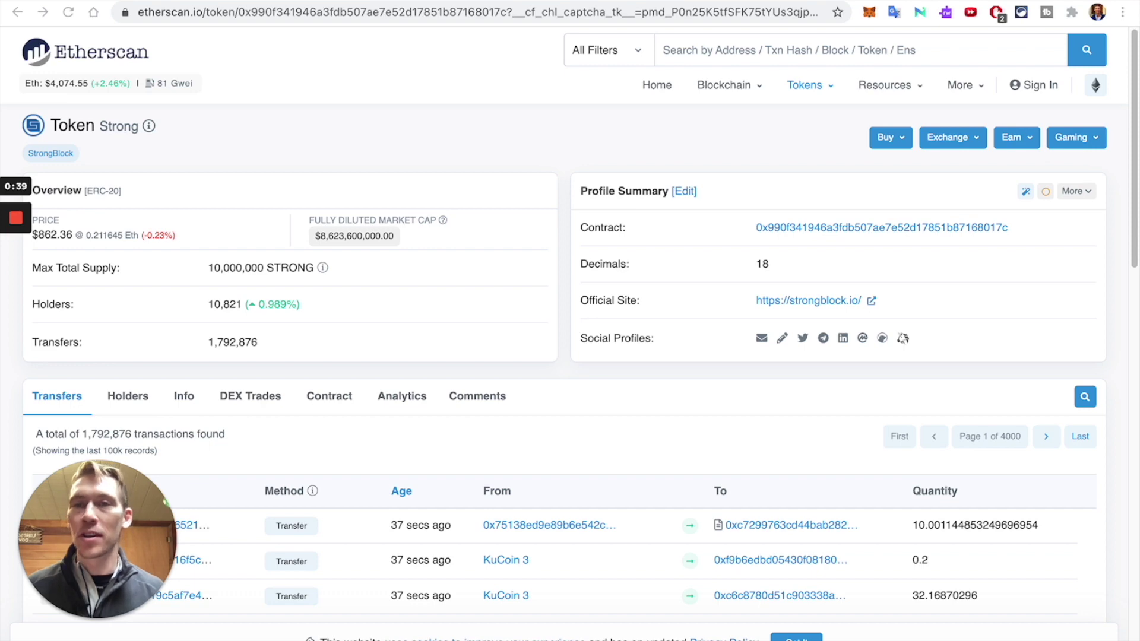
Step: Scan EthereumPrice.org's gas-price-by-time-of-day heatmap for the cheapest hours
key(ctrl+Tab)
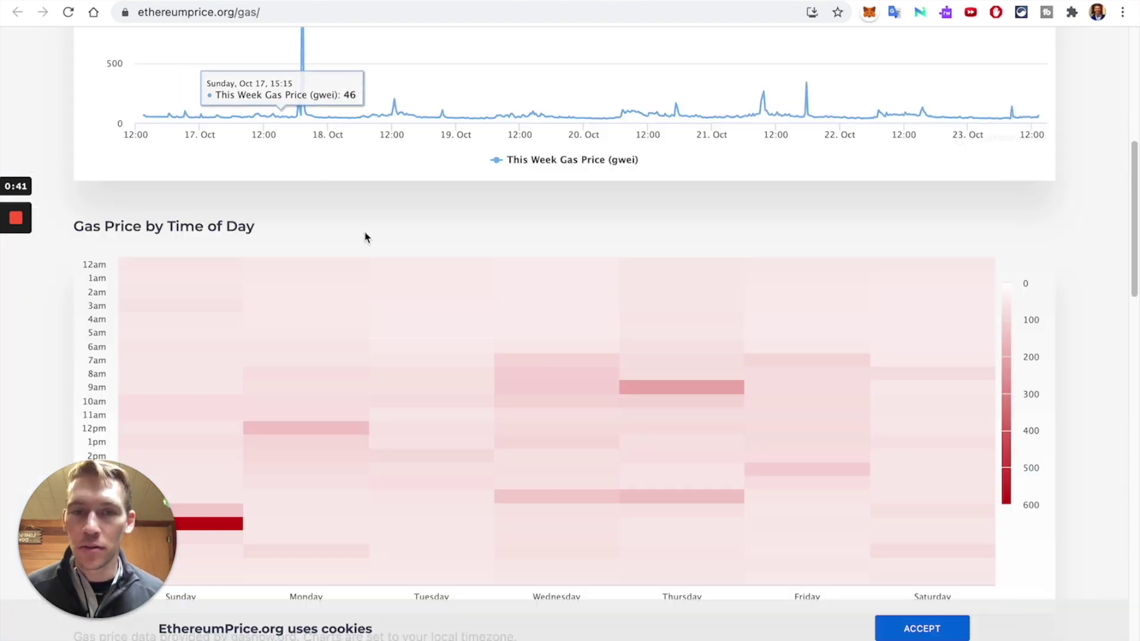
mouse_move(232, 356)
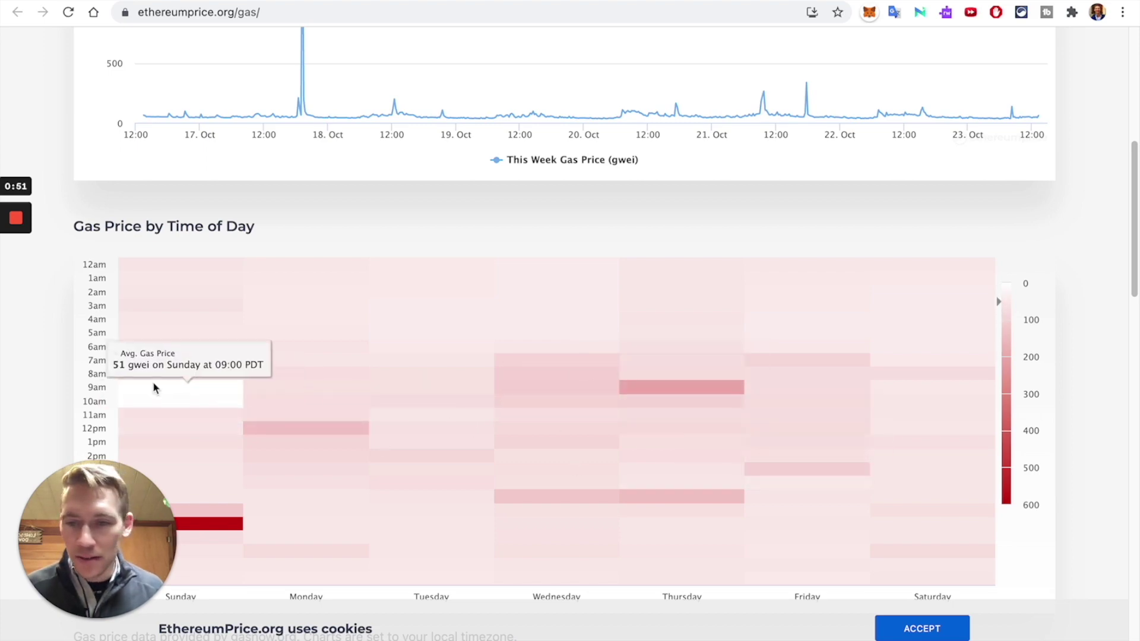
scroll(226, 479, down, 5)
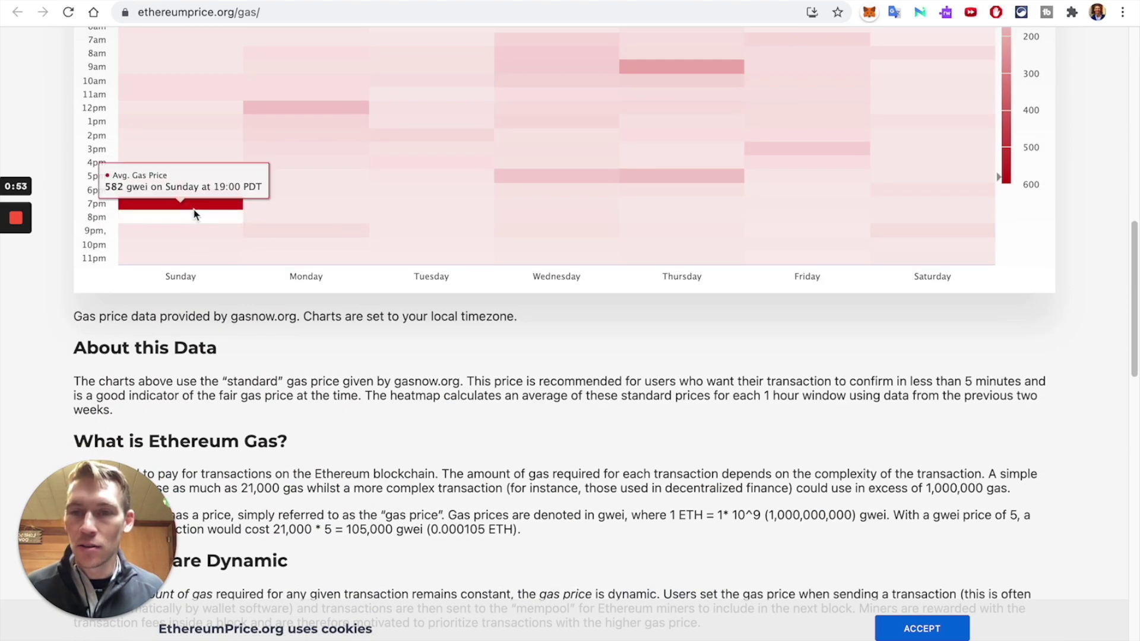
scroll(327, 209, up, 2)
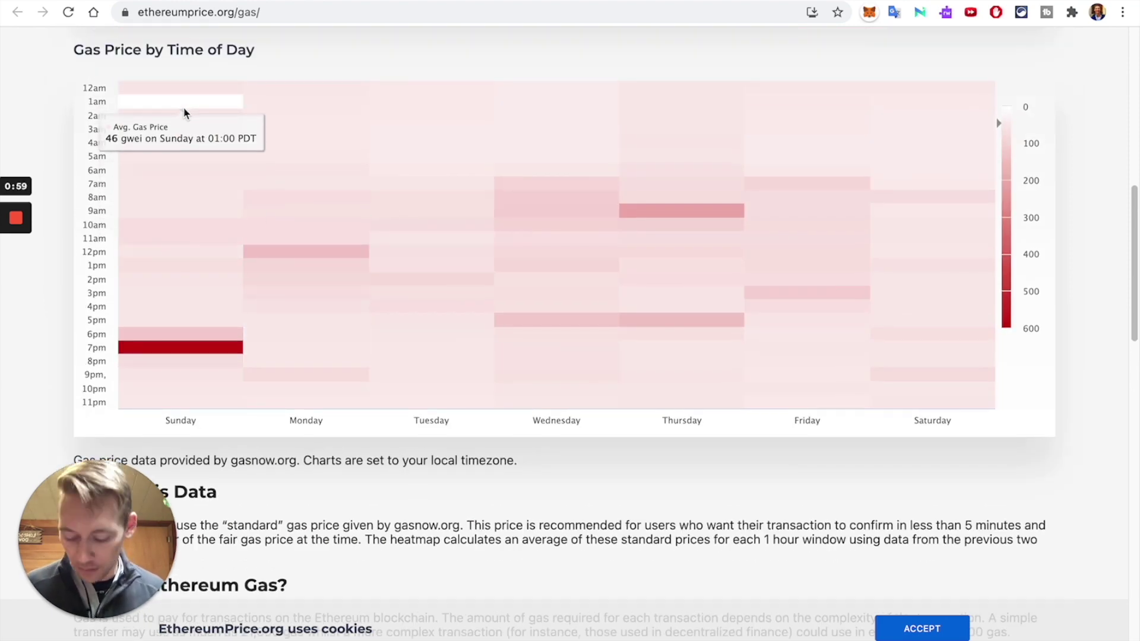
key(ctrl+Tab)
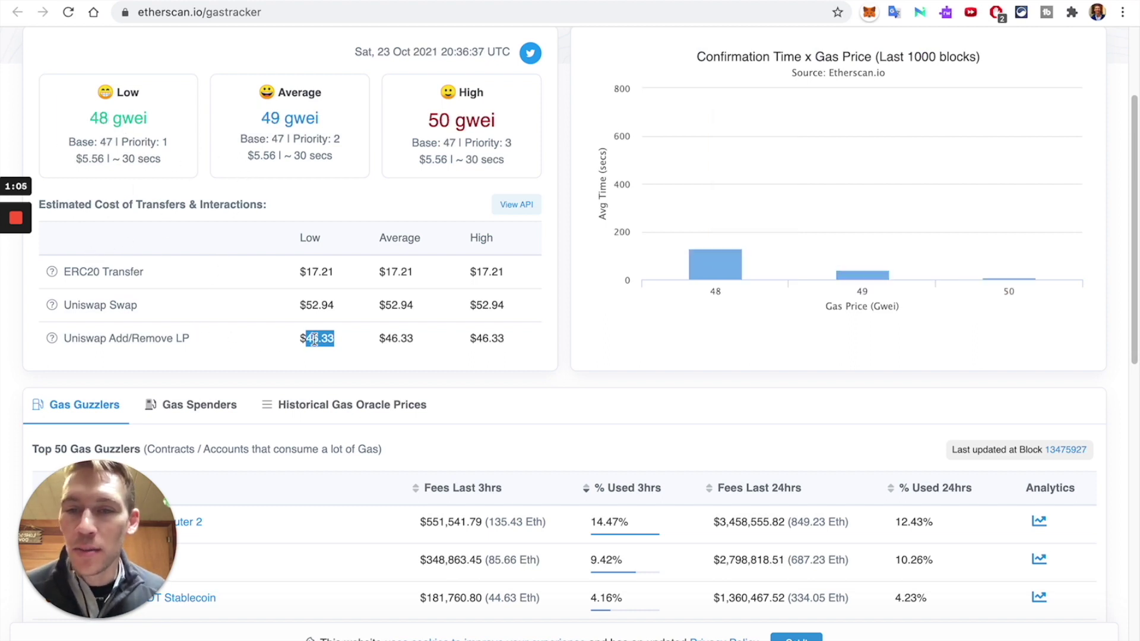
Step: Read Etherscan's 48/49/50 gwei gas prices and glance at Ledger Live balances
click(232, 338)
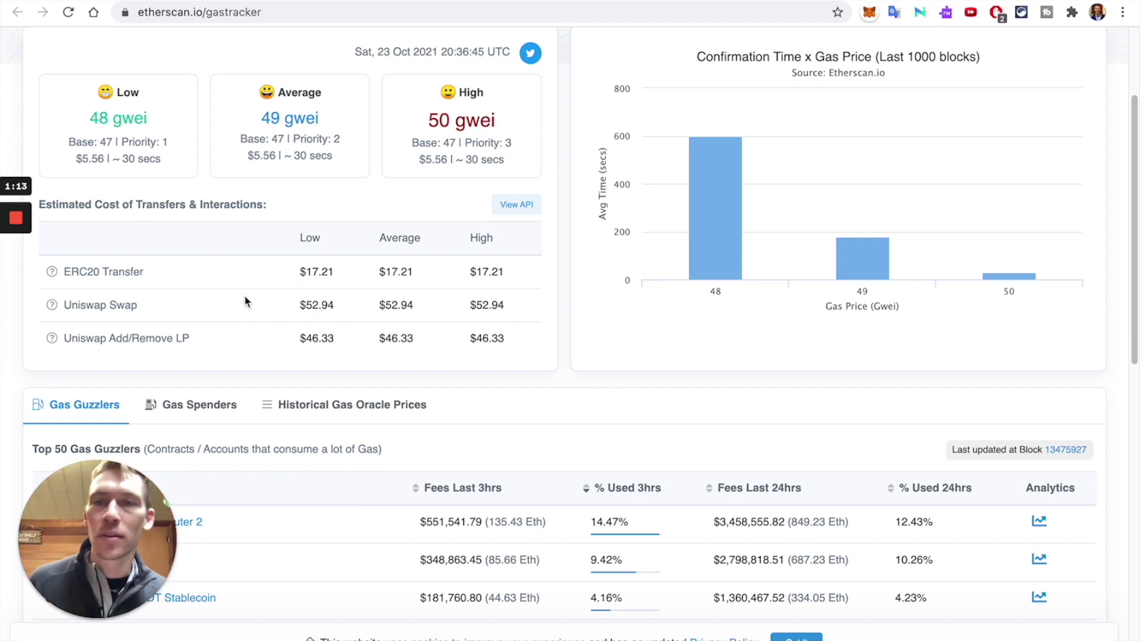
scroll(389, 259, down, 3)
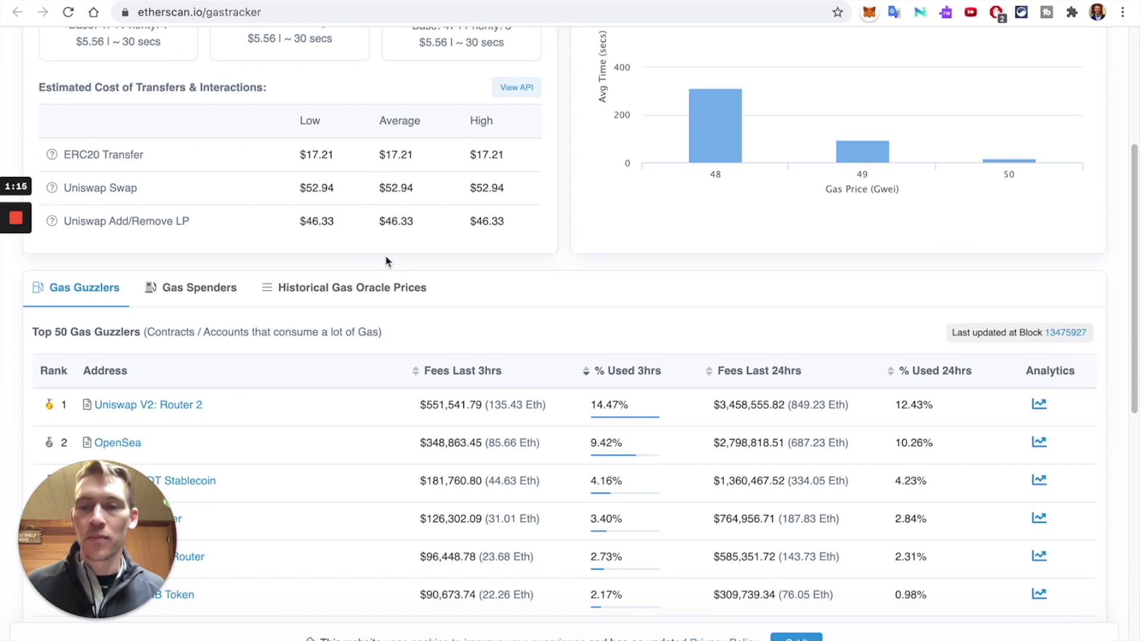
key(super+Tab)
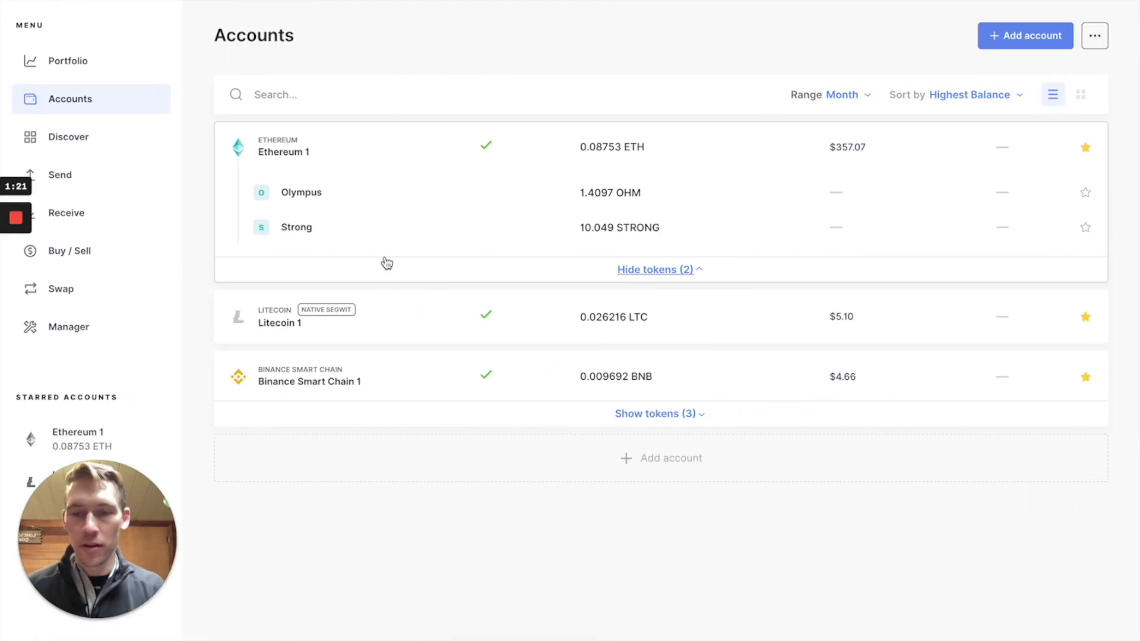
key(super+Tab)
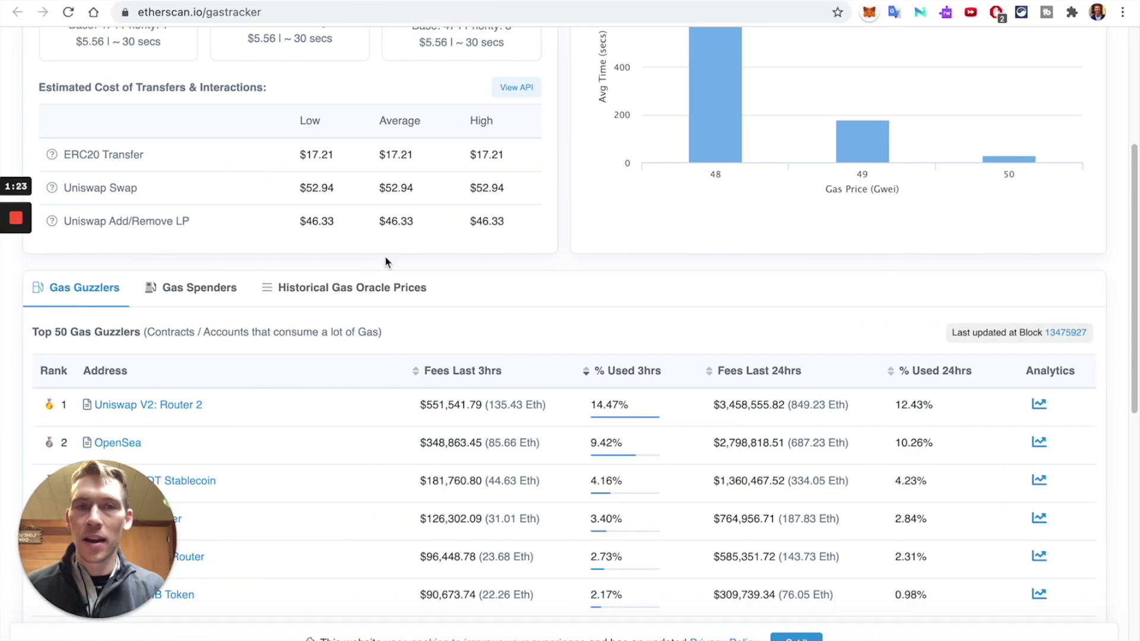
key(ctrl+Tab)
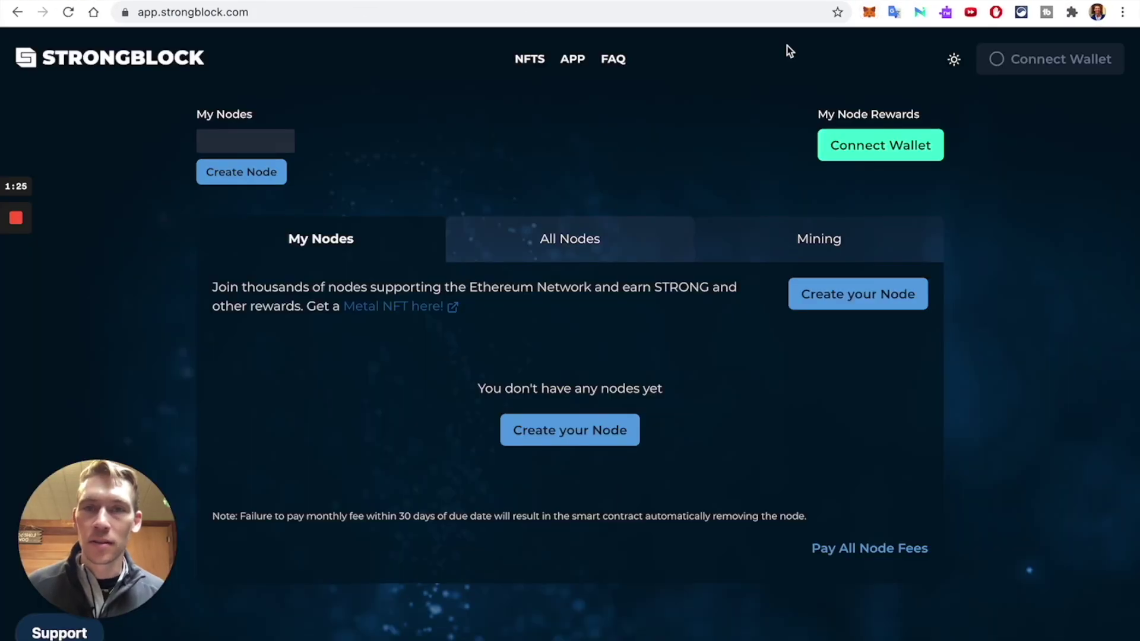
Step: Switch the MetaMask wallet to the Ledger 1 account
click(867, 15)
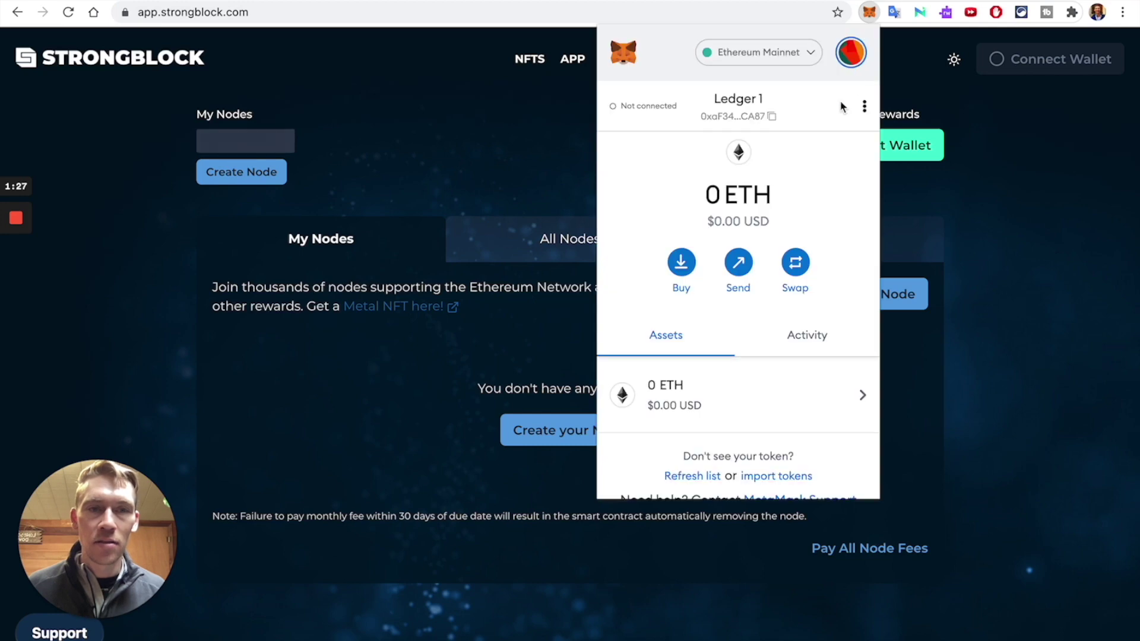
click(846, 58)
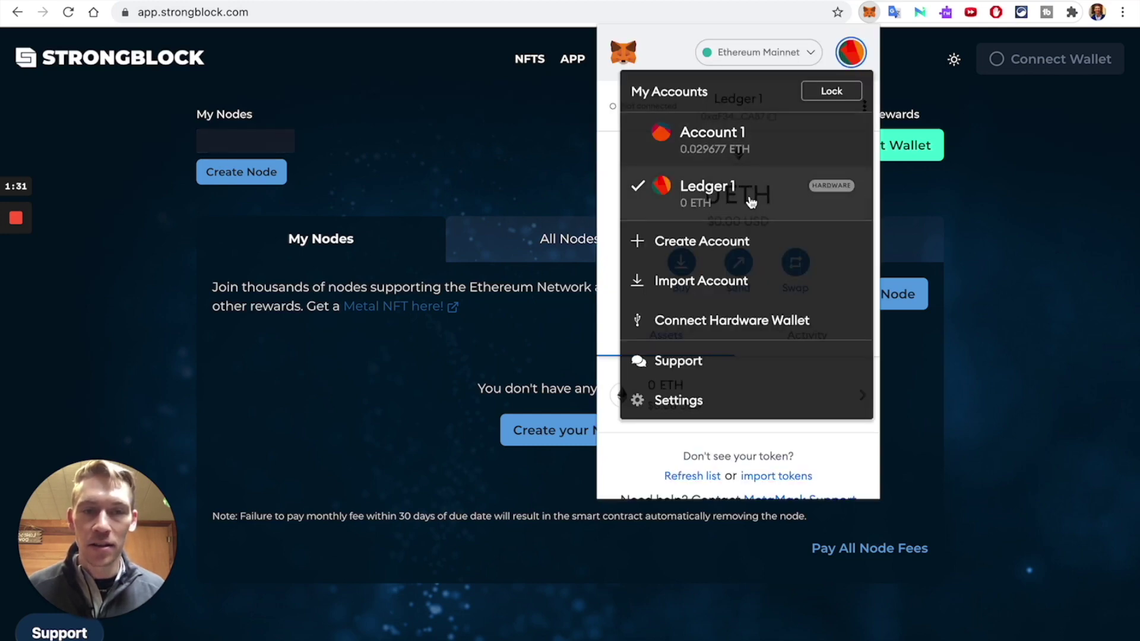
click(704, 205)
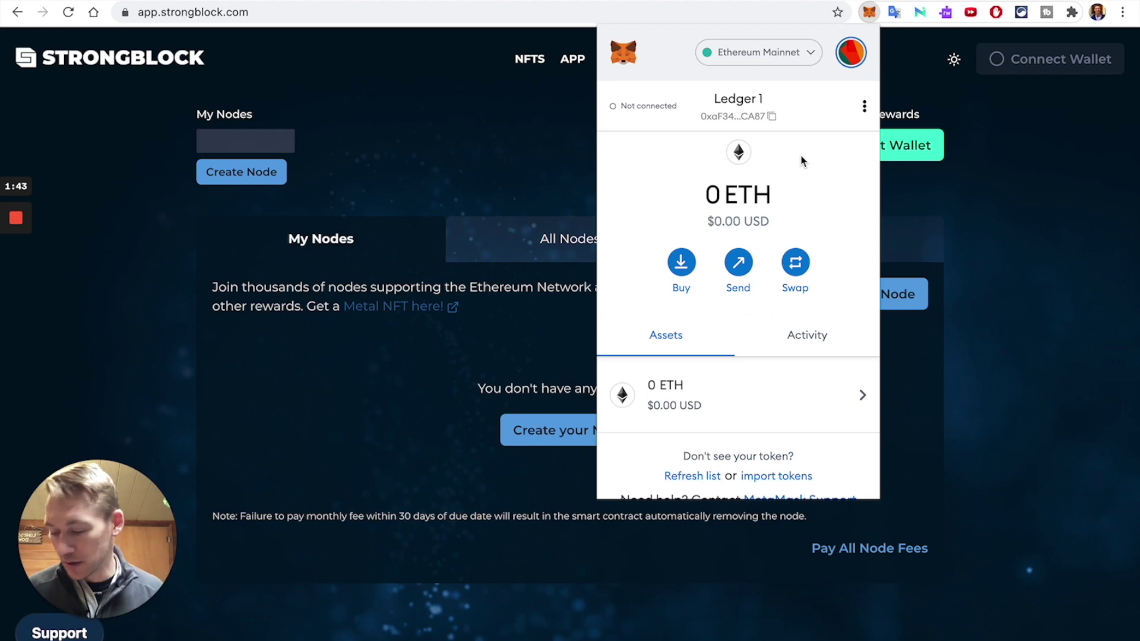
click(848, 63)
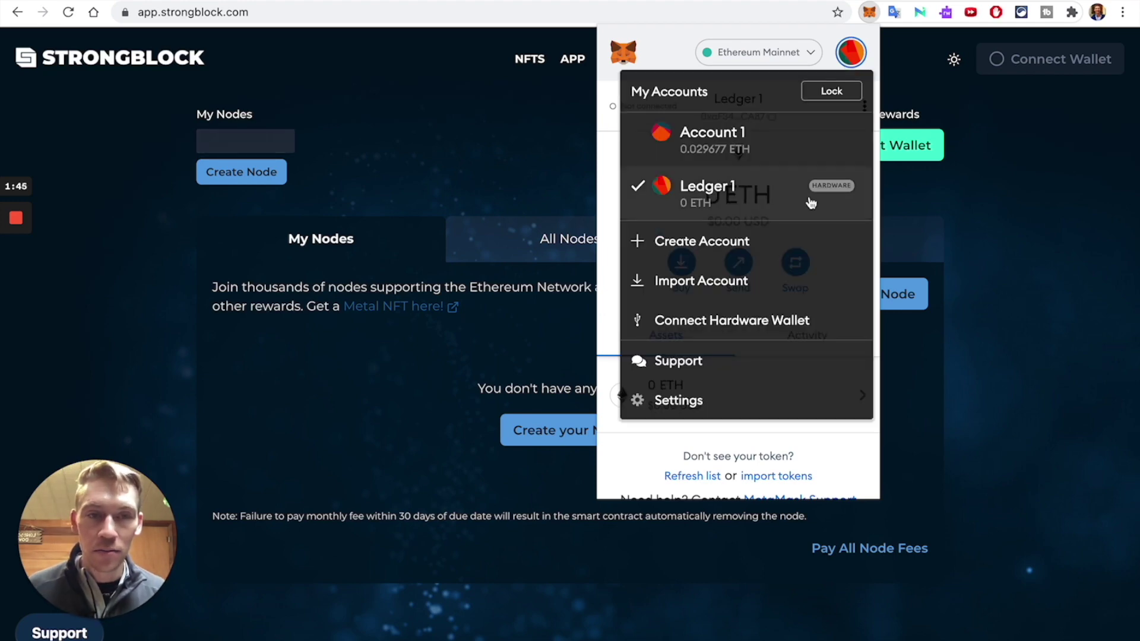
click(850, 55)
Step: Remove Ledger 1 from MetaMask, leaving Account 1 with 0.0297 ETH
click(864, 109)
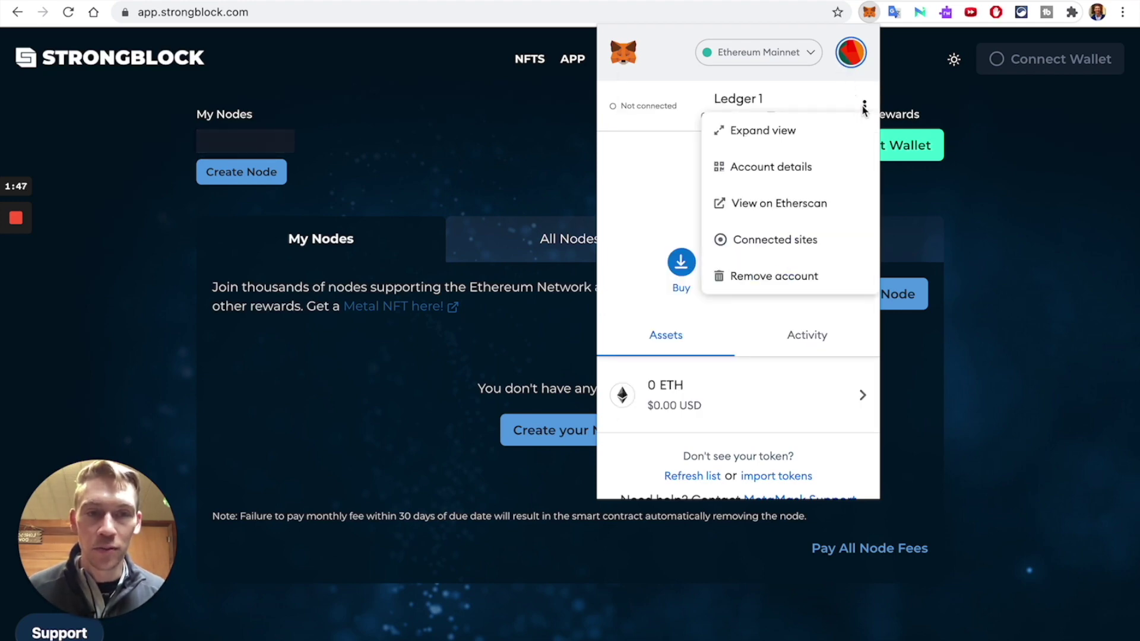
click(809, 273)
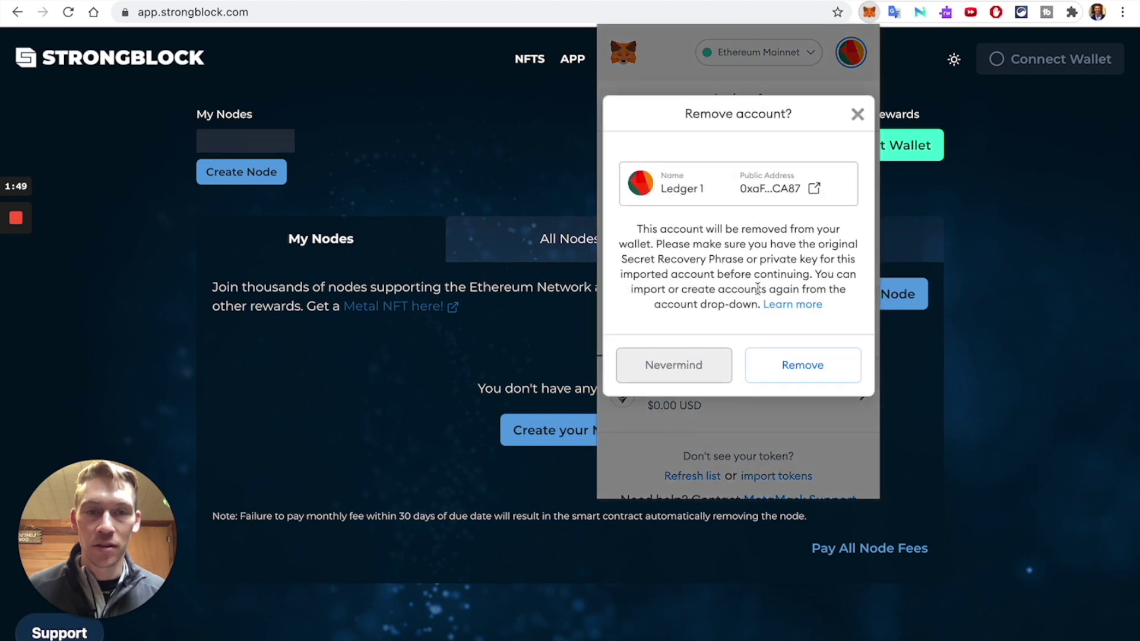
click(793, 370)
click(850, 54)
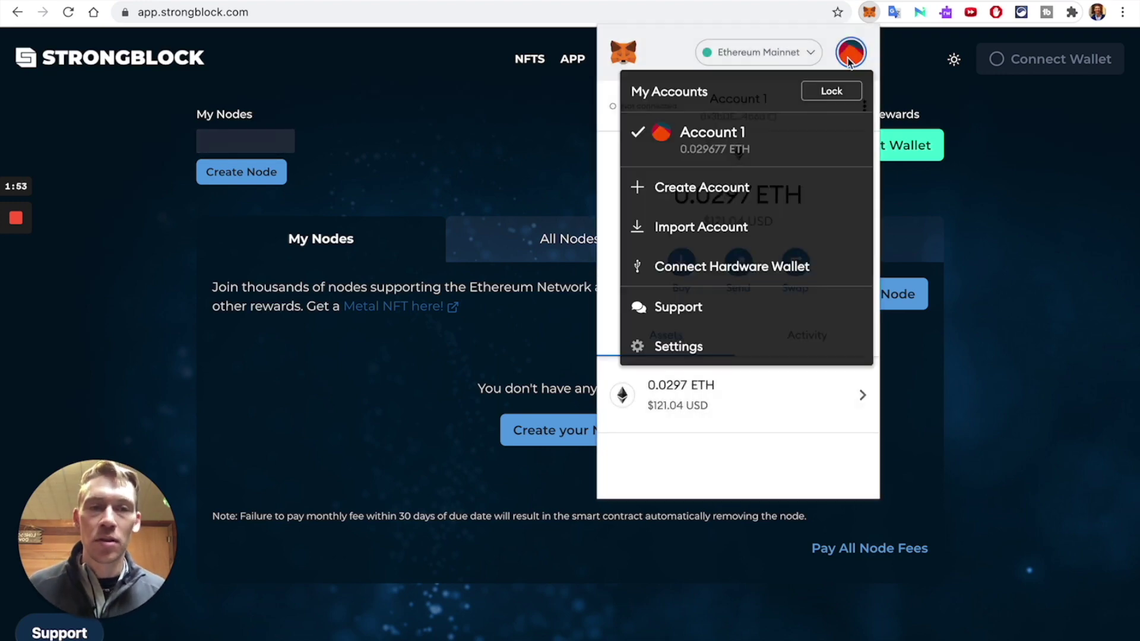
Step: Try connecting a Ledger hardware wallet through MetaMask's Connect Hardware Wallet flow
click(753, 274)
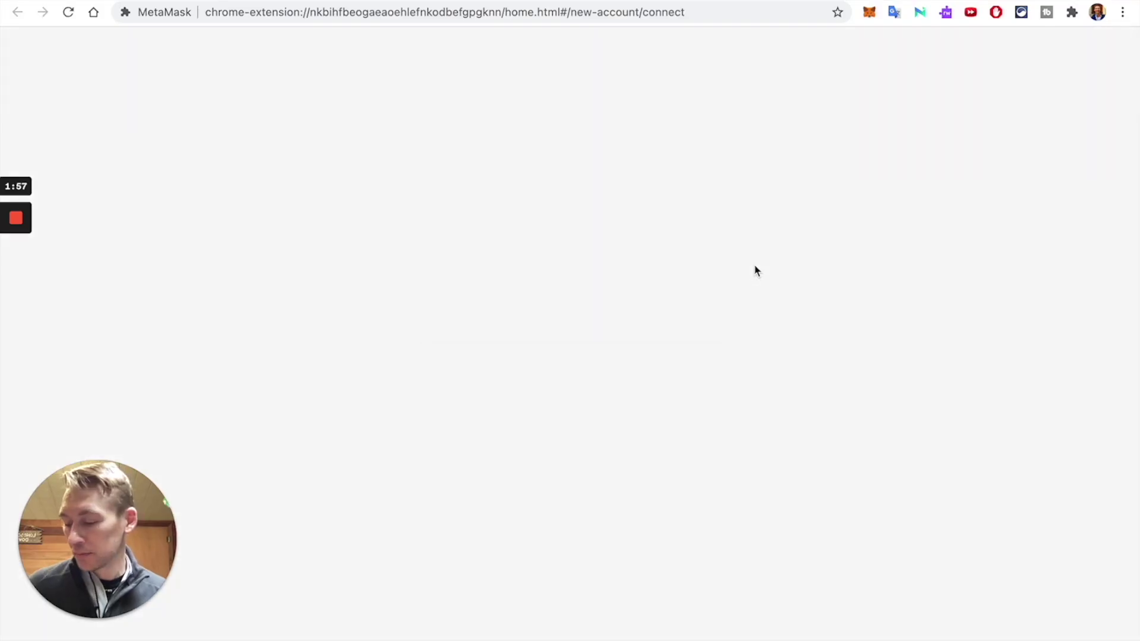
click(537, 237)
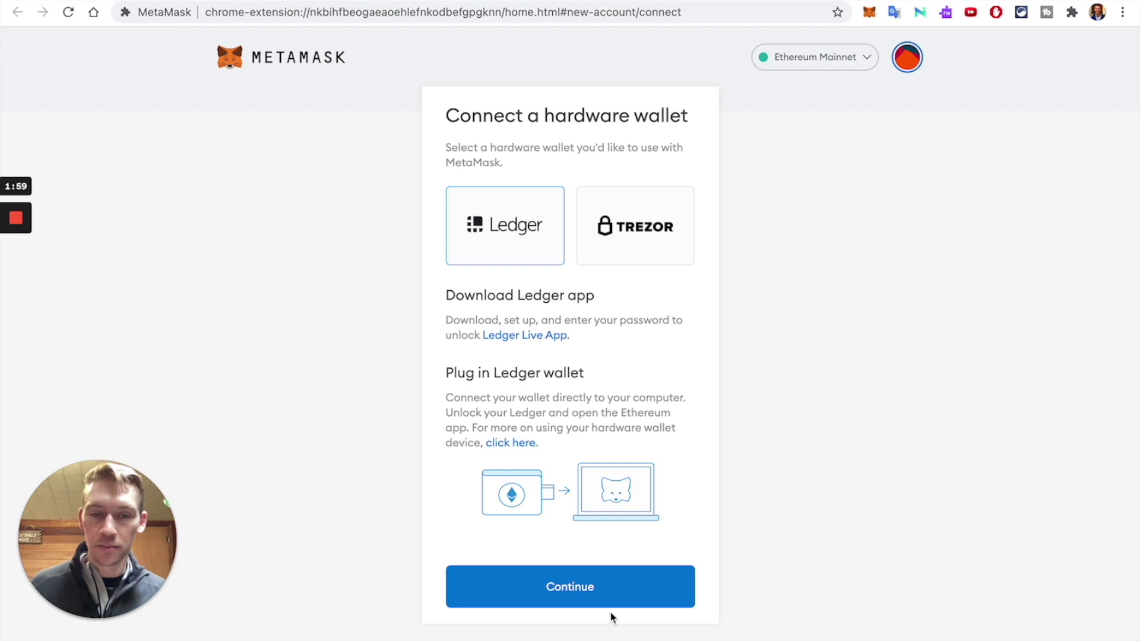
click(615, 590)
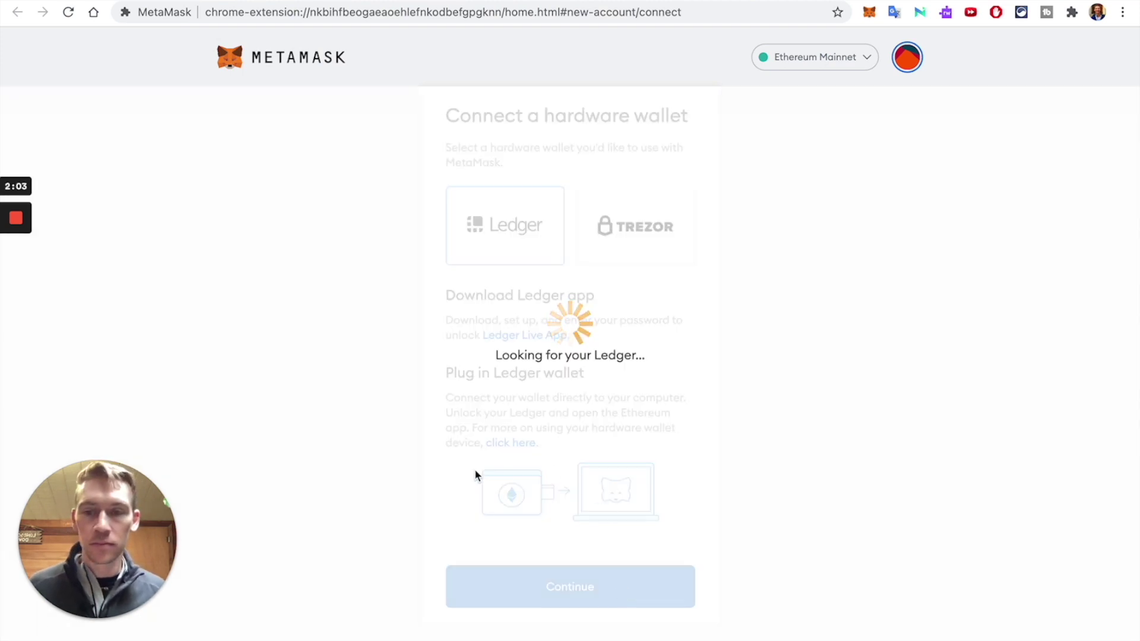
click(16, 283)
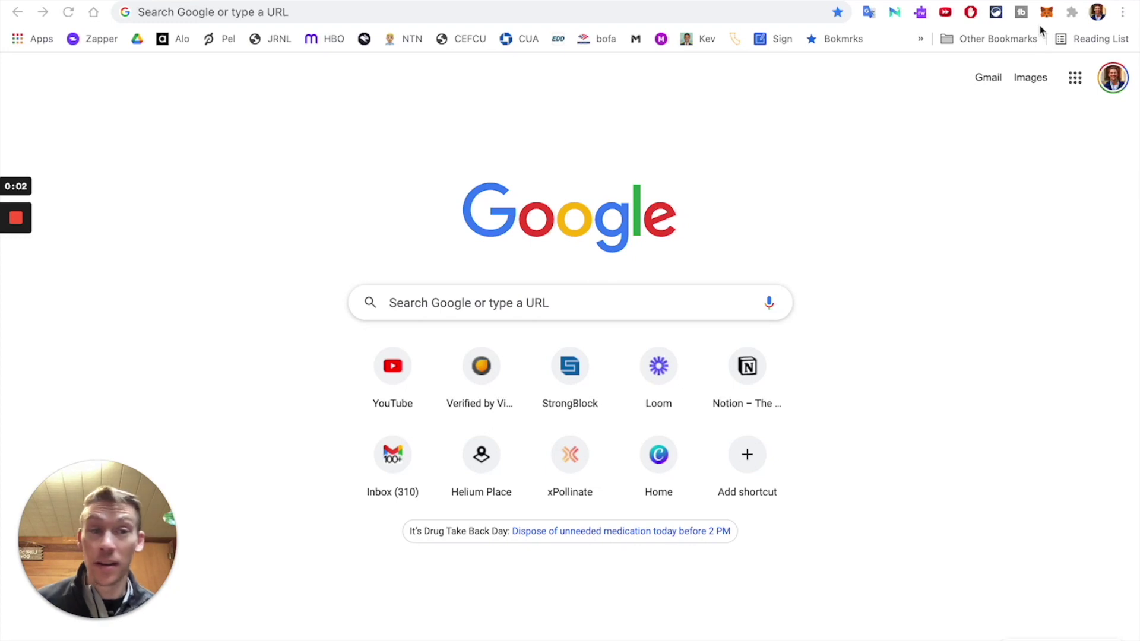
Step: Switch on the Chrome-only Use Ledger Live toggle in MetaMask's Advanced settings
click(1048, 13)
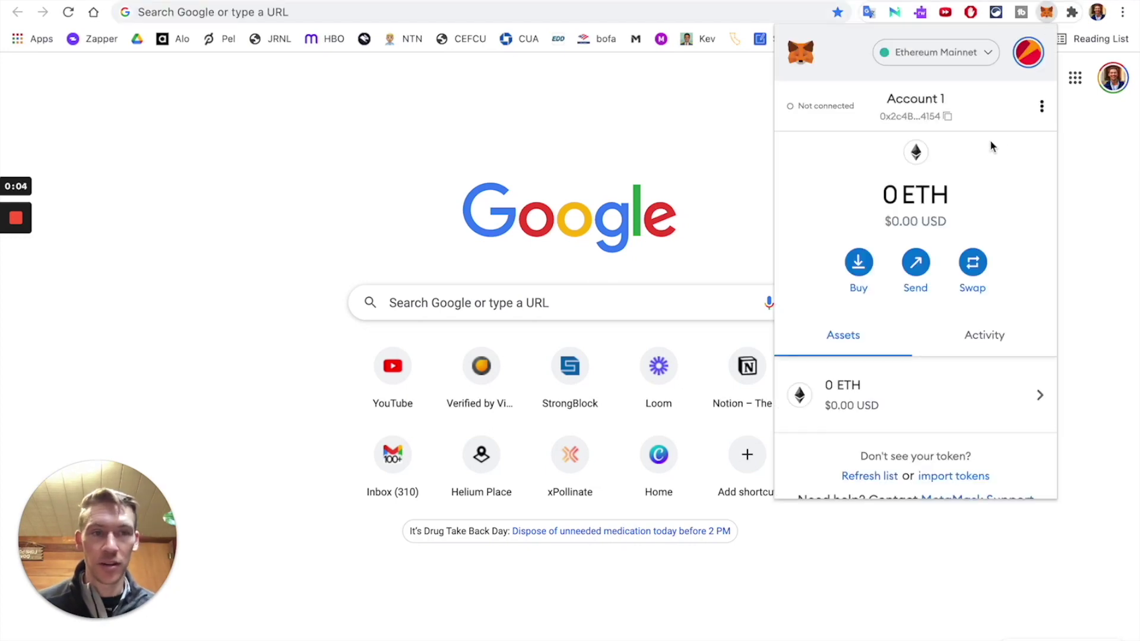
click(1028, 53)
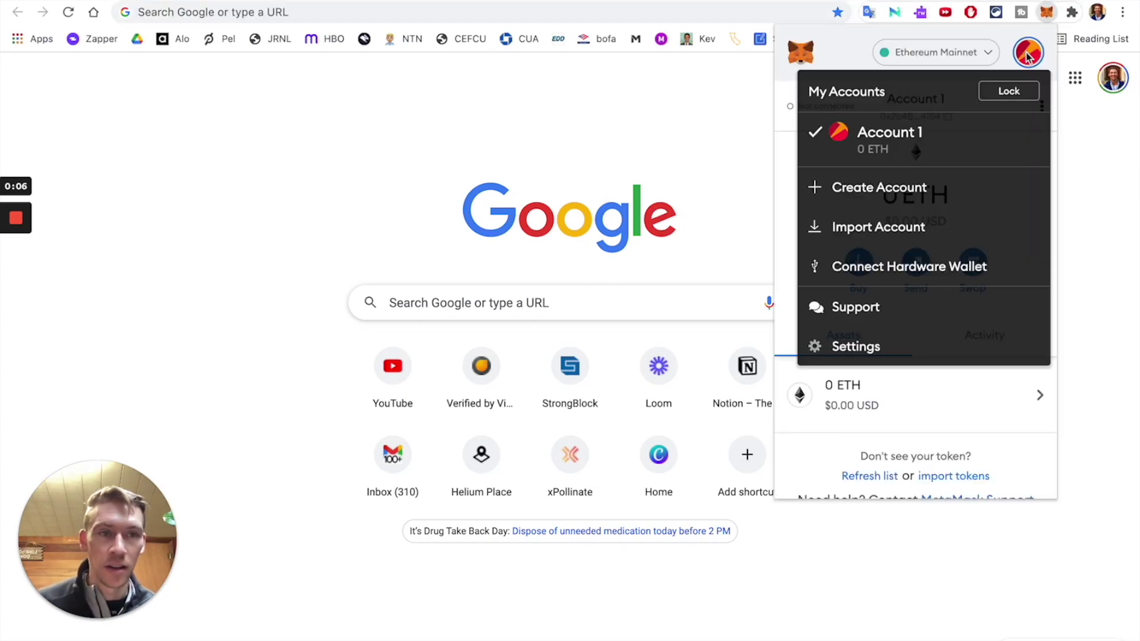
click(871, 347)
click(889, 314)
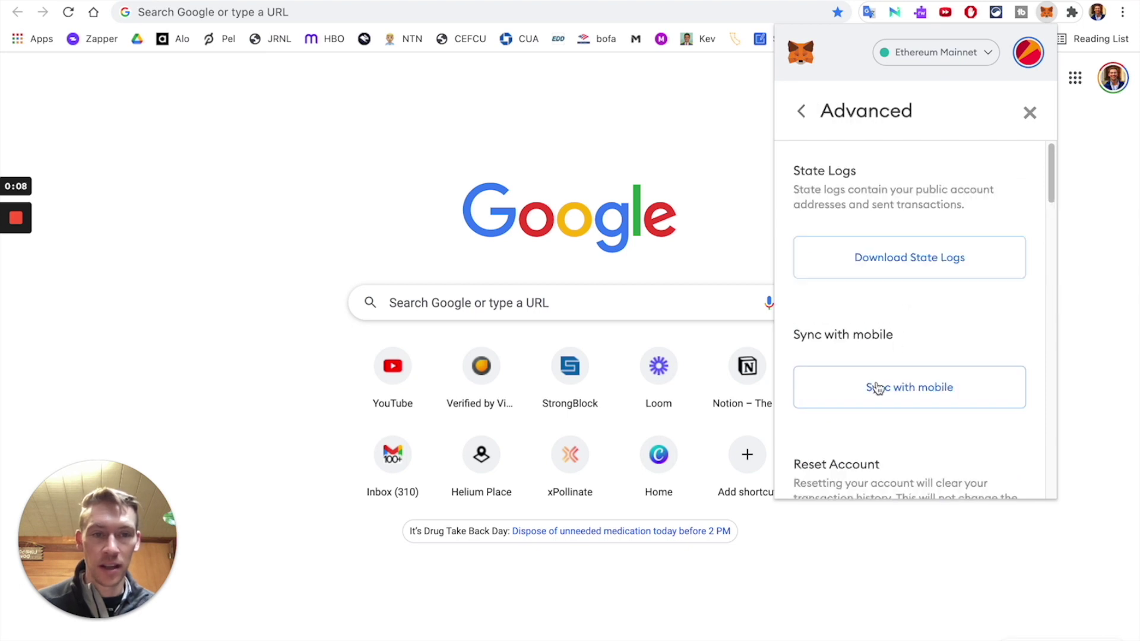
scroll(876, 377, down, 10)
scroll(873, 372, down, 15)
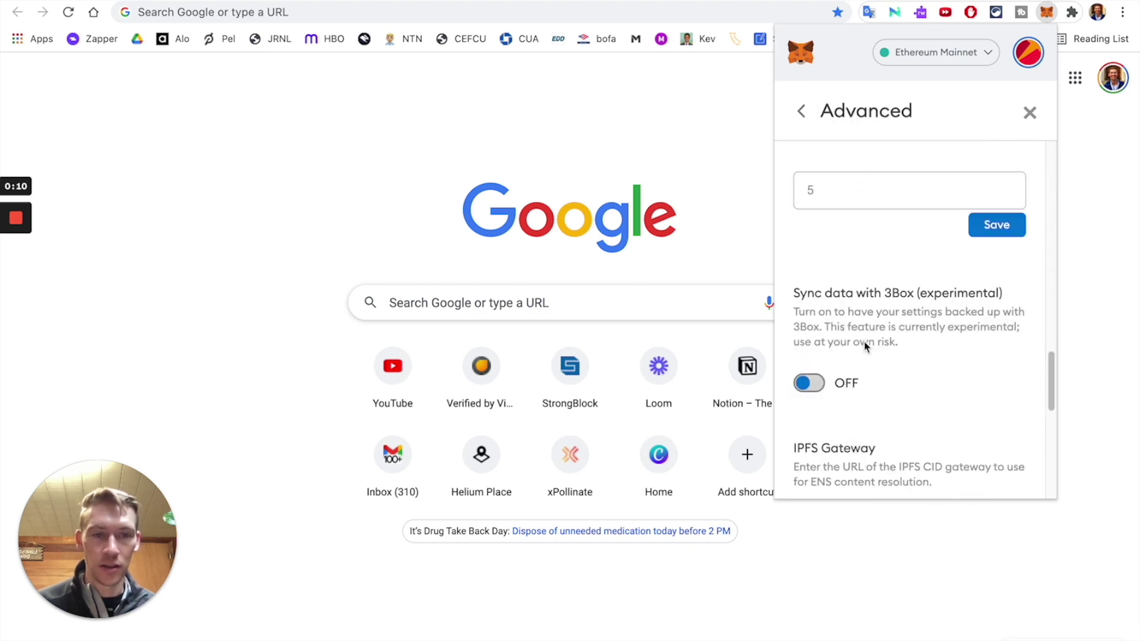
click(838, 259)
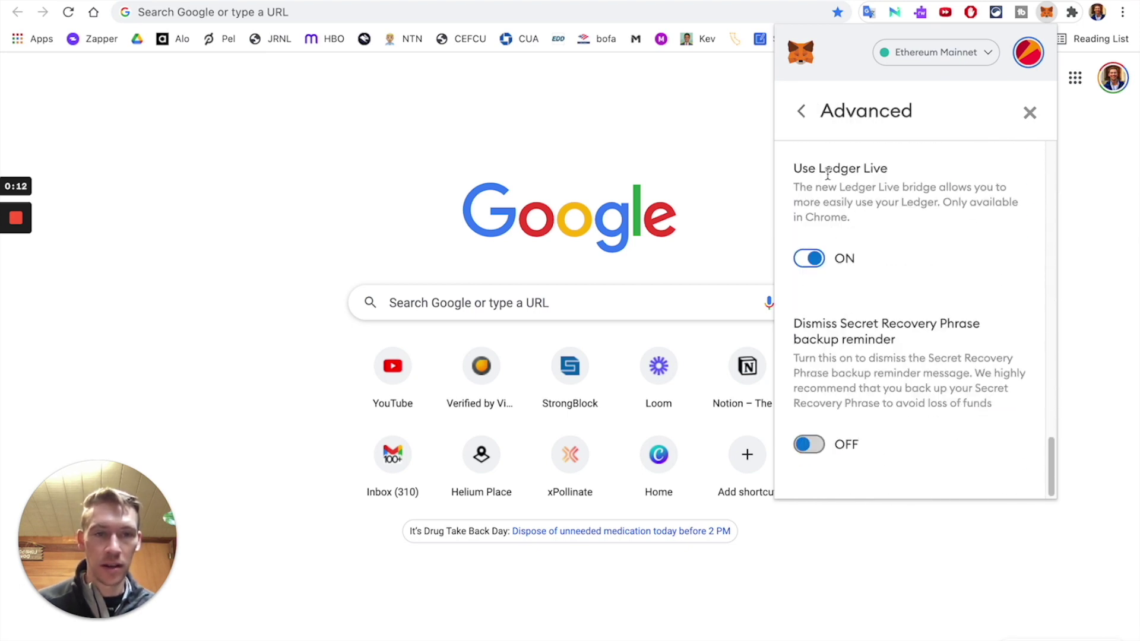
drag(939, 205, 991, 236)
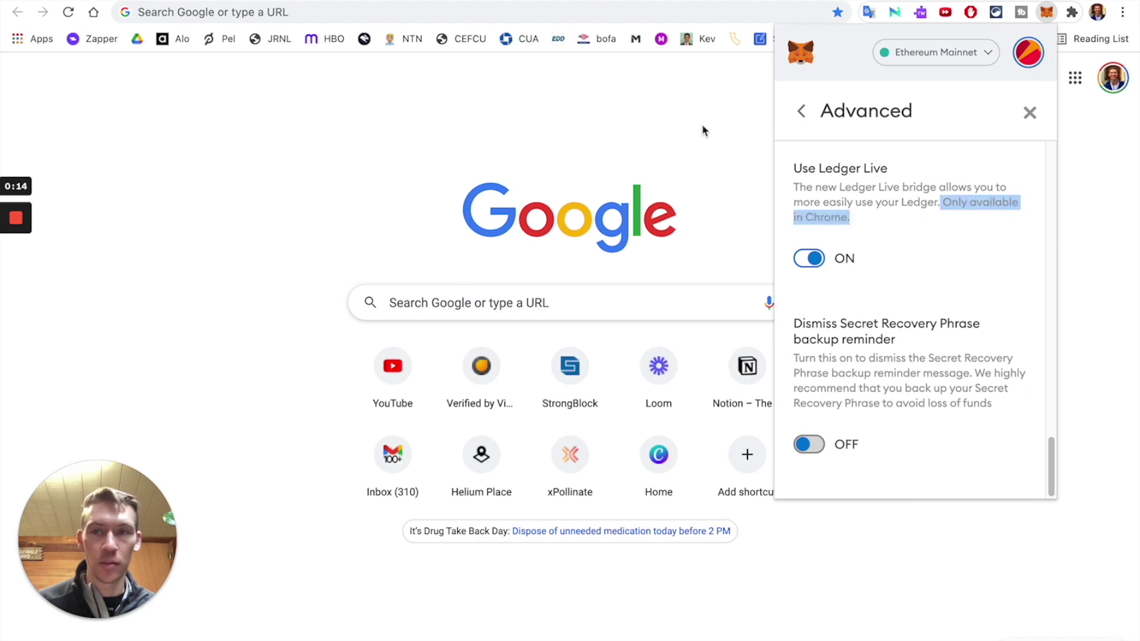
click(1077, 278)
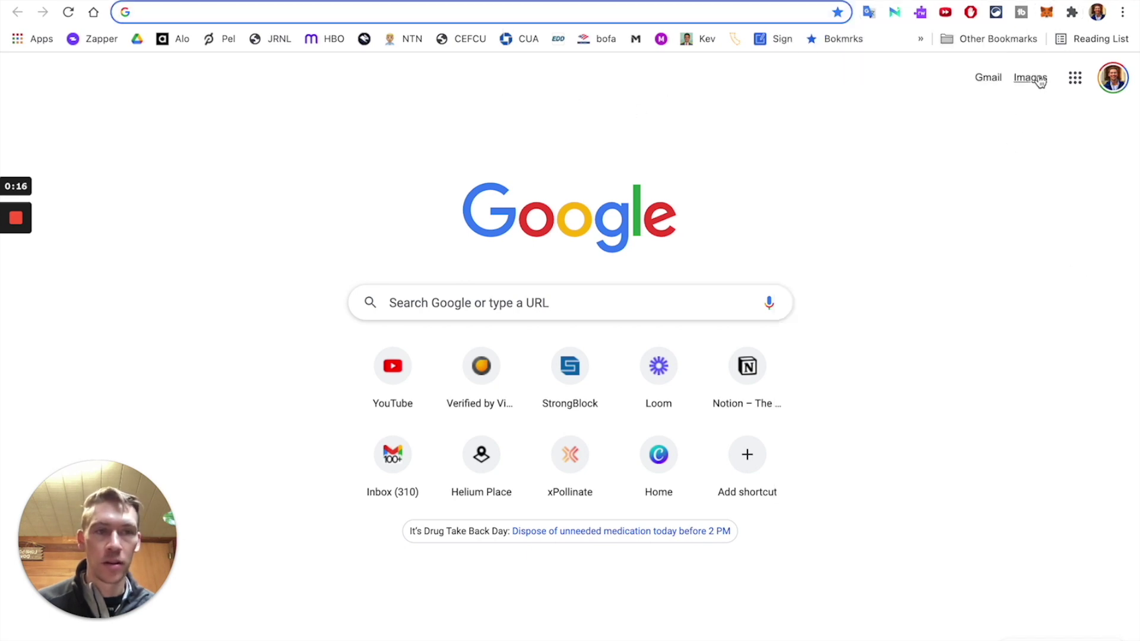
click(1043, 12)
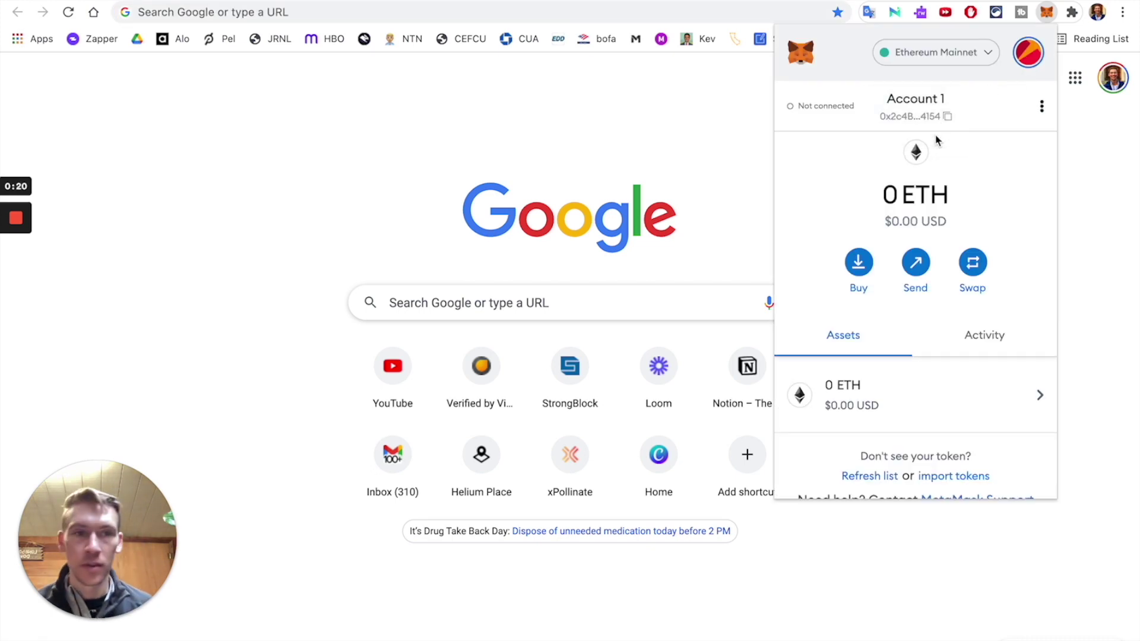
Step: Choose Ledger as the hardware wallet and allow the Ledger Live app to launch
click(1026, 54)
click(917, 266)
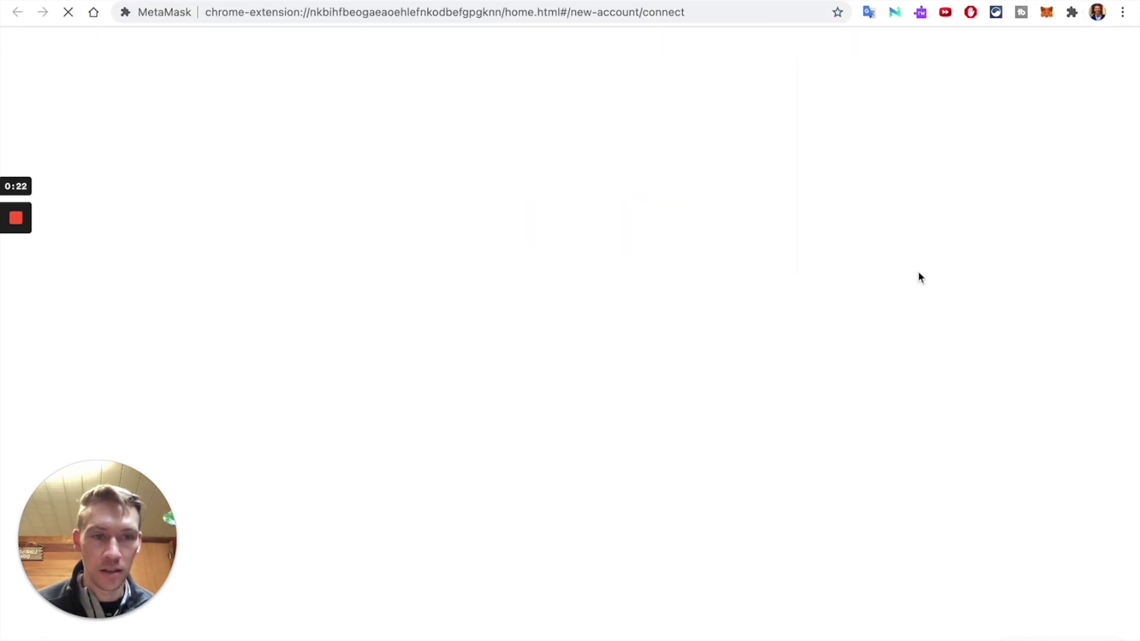
click(504, 252)
click(570, 572)
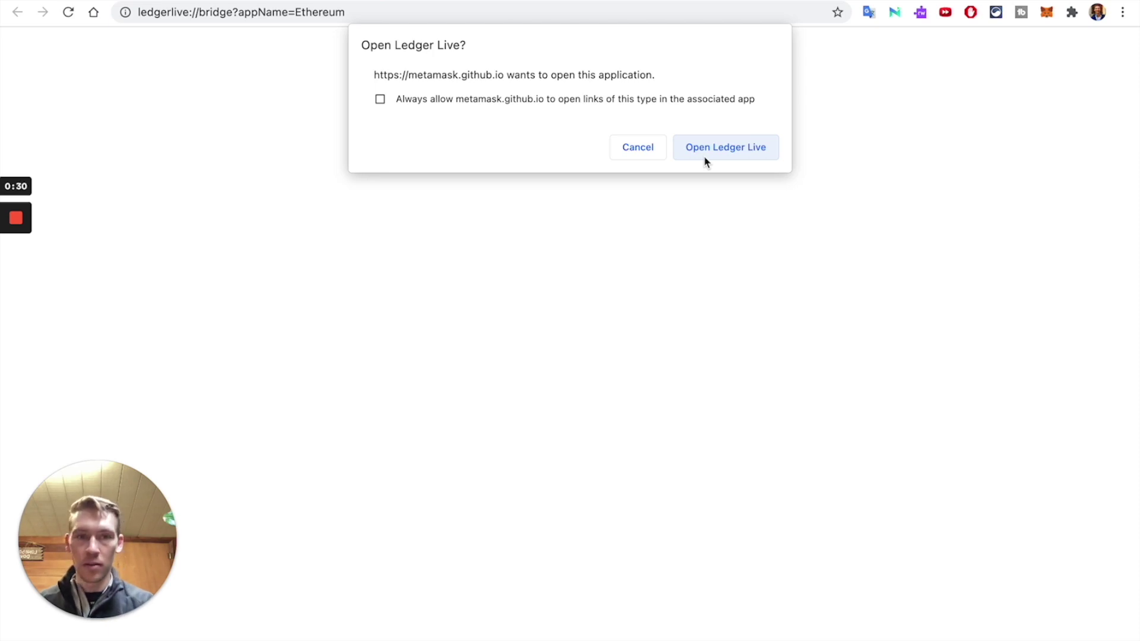
click(705, 158)
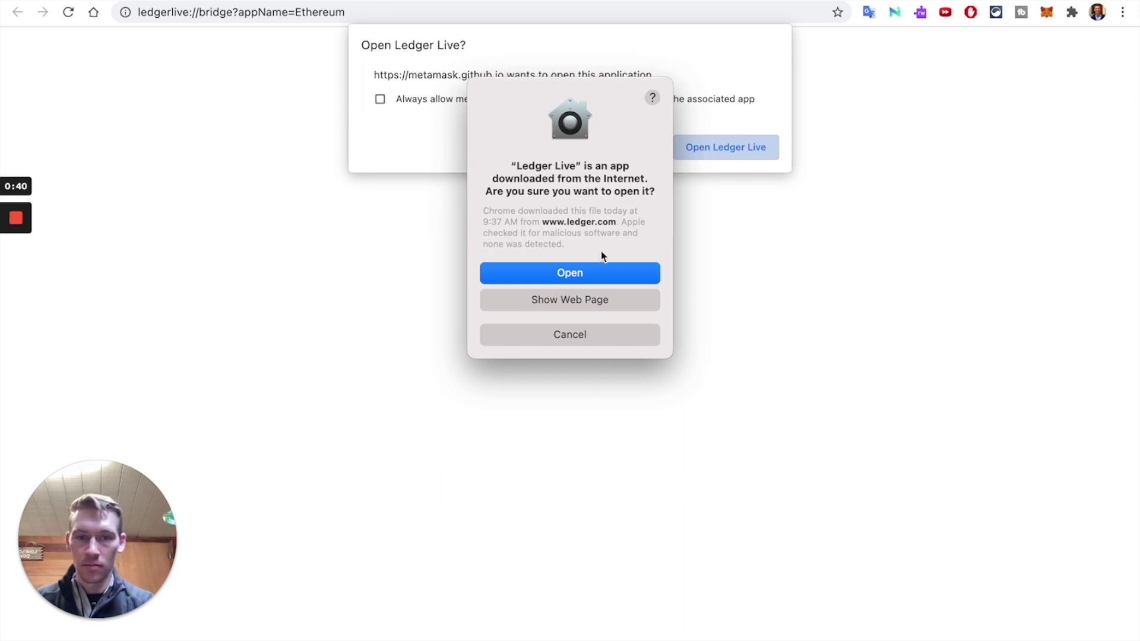
click(568, 283)
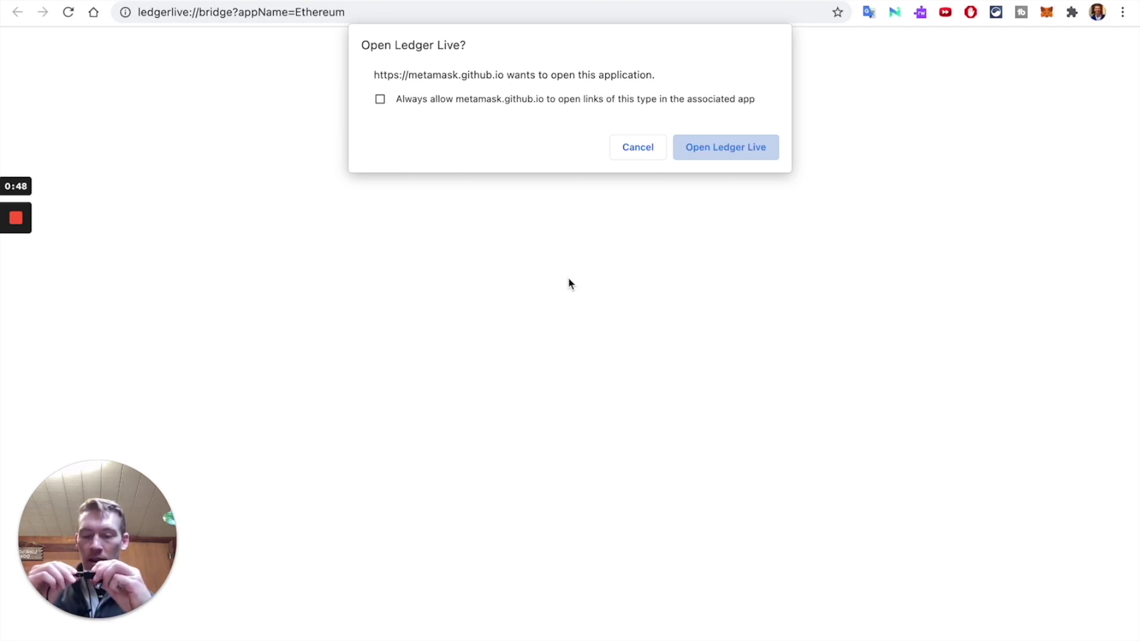
Step: Get back from the desktop space to MetaMask's 'Looking for your Ledger' page
key(ctrl+Right)
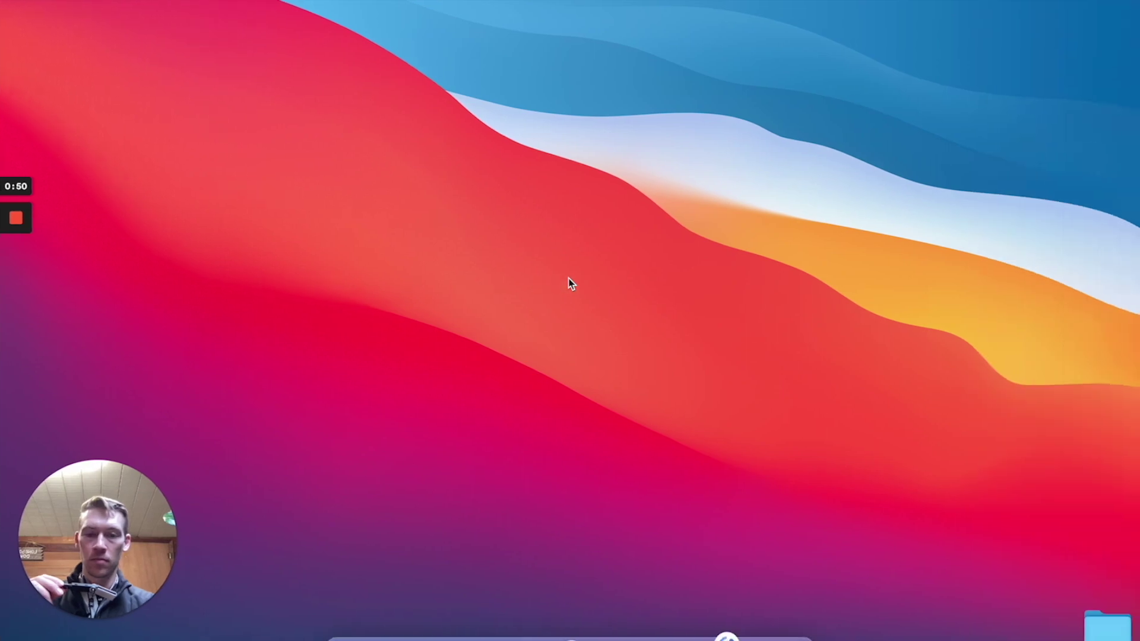
key(ctrl+Left)
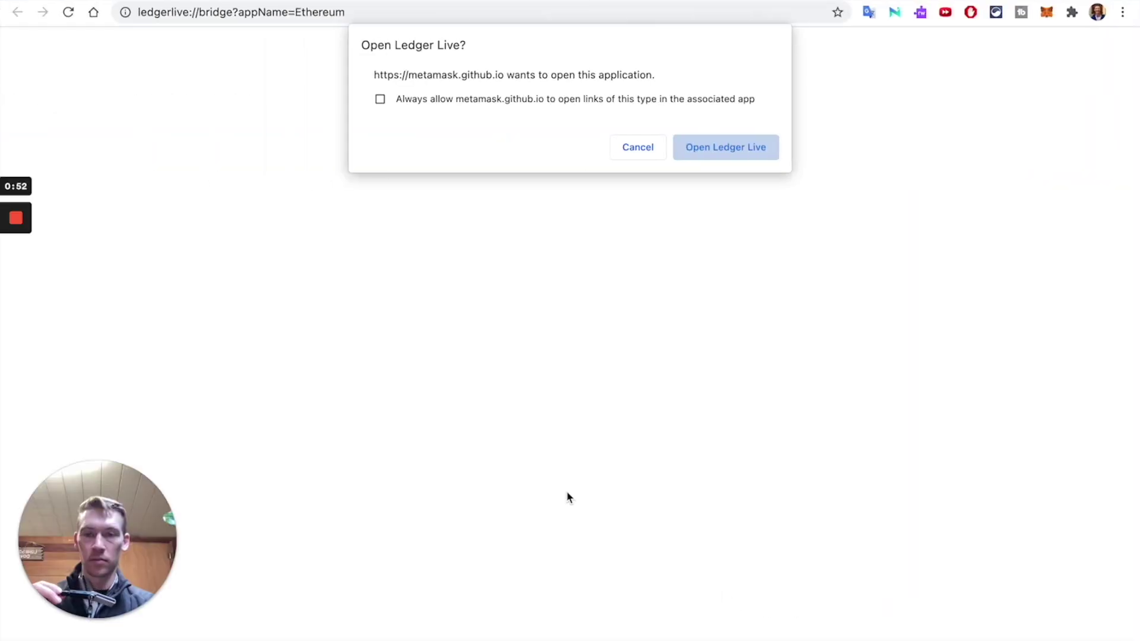
key(Escape)
key(ctrl+Right)
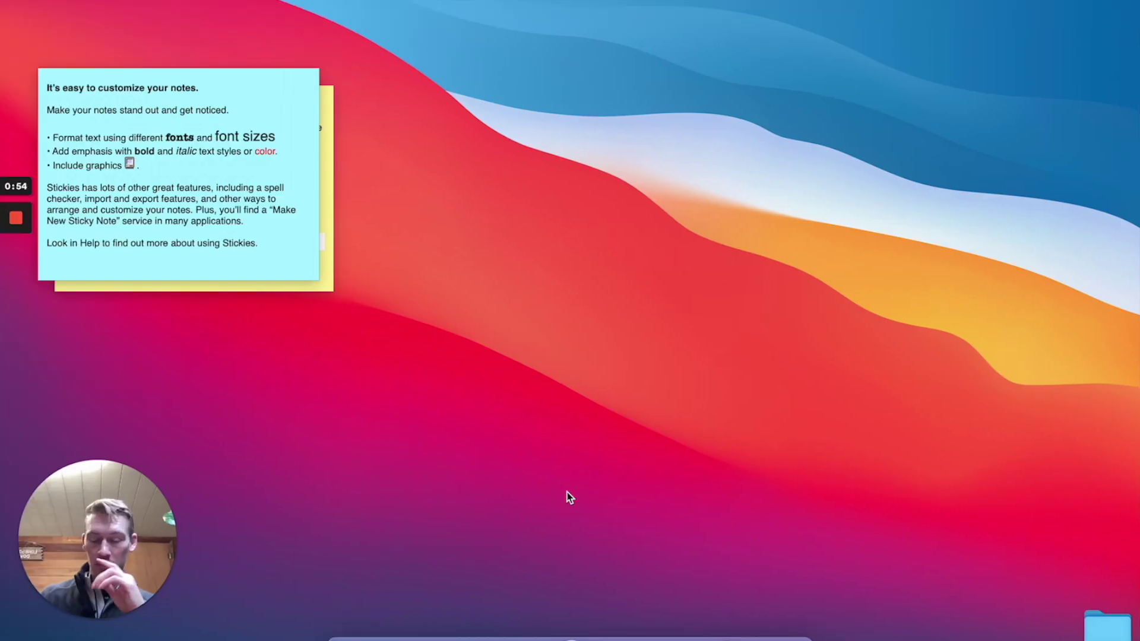
key(ctrl+Left)
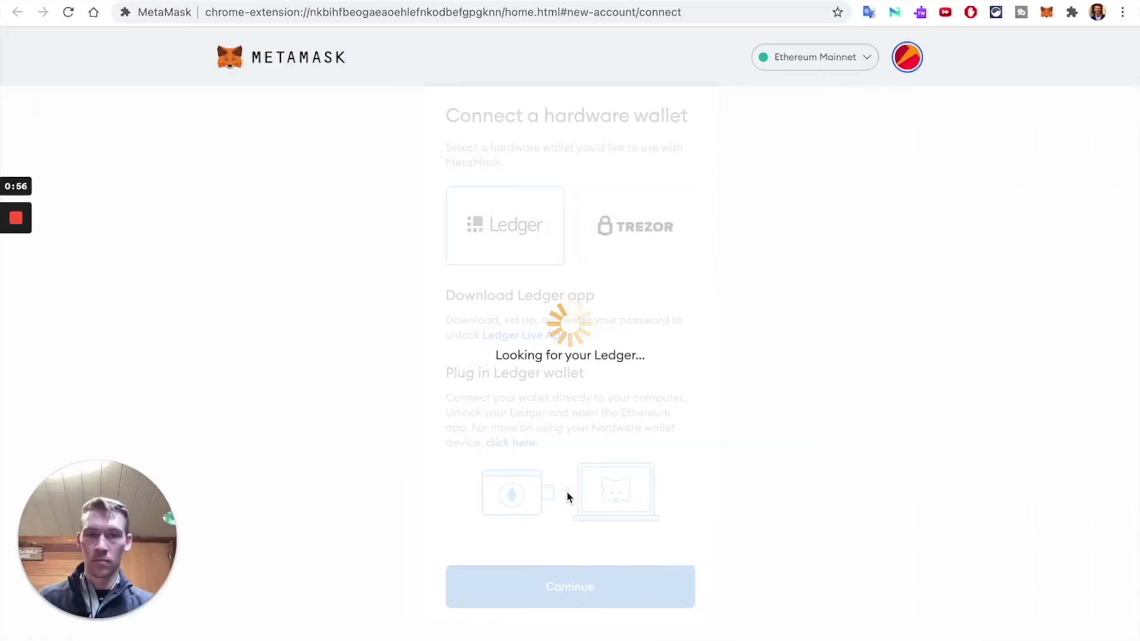
key(ctrl+Right)
key(ctrl+Left)
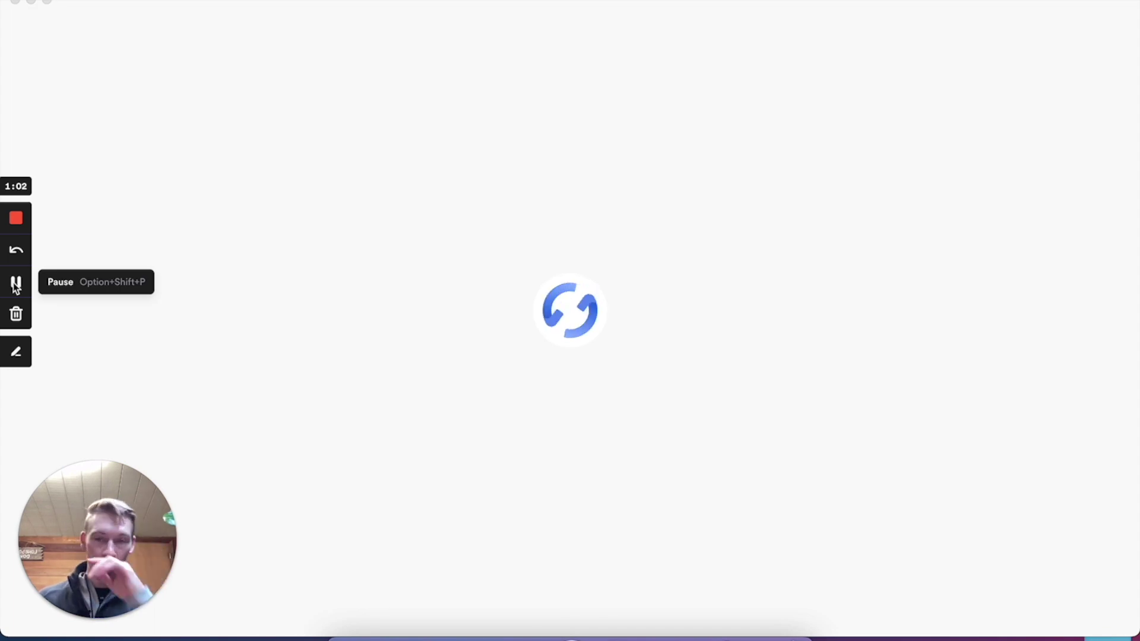
key(ctrl+Right)
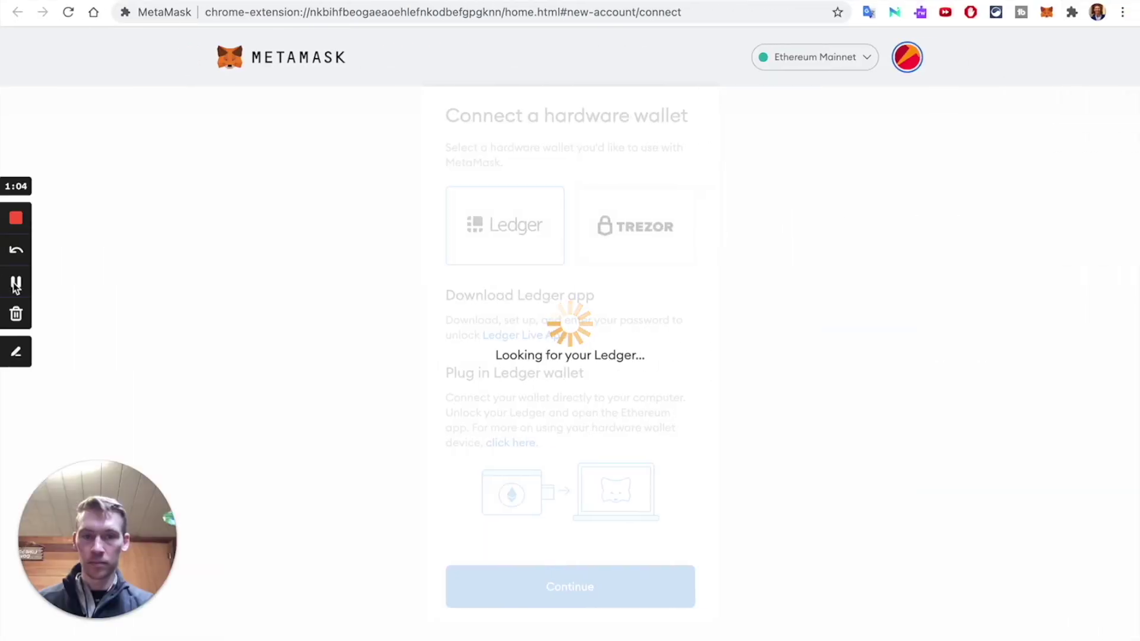
key(ctrl+Up)
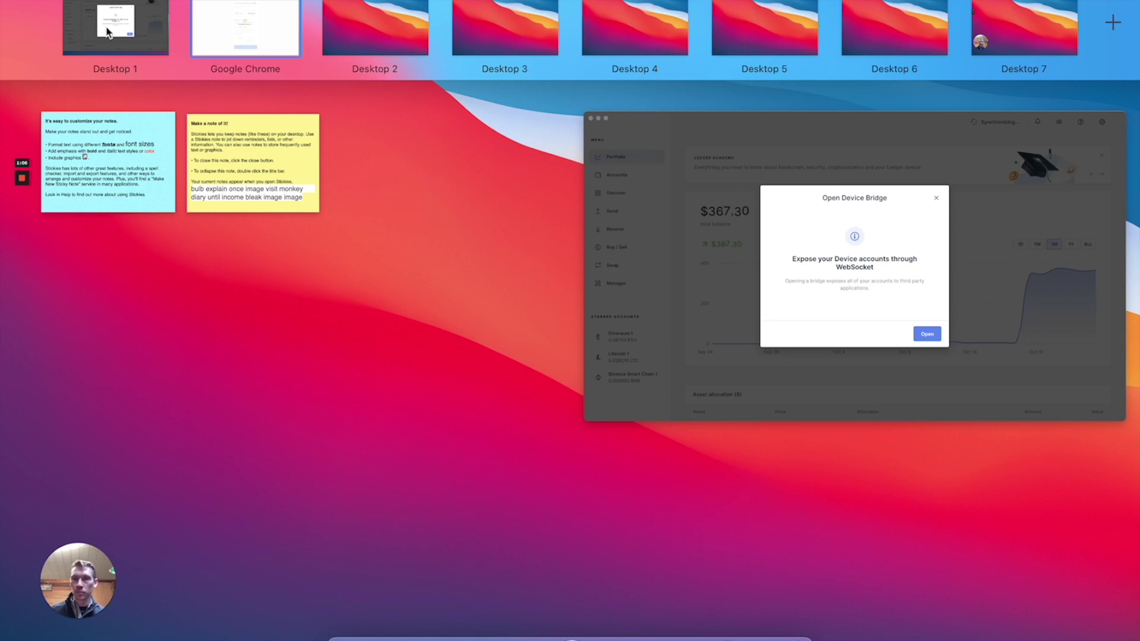
click(187, 32)
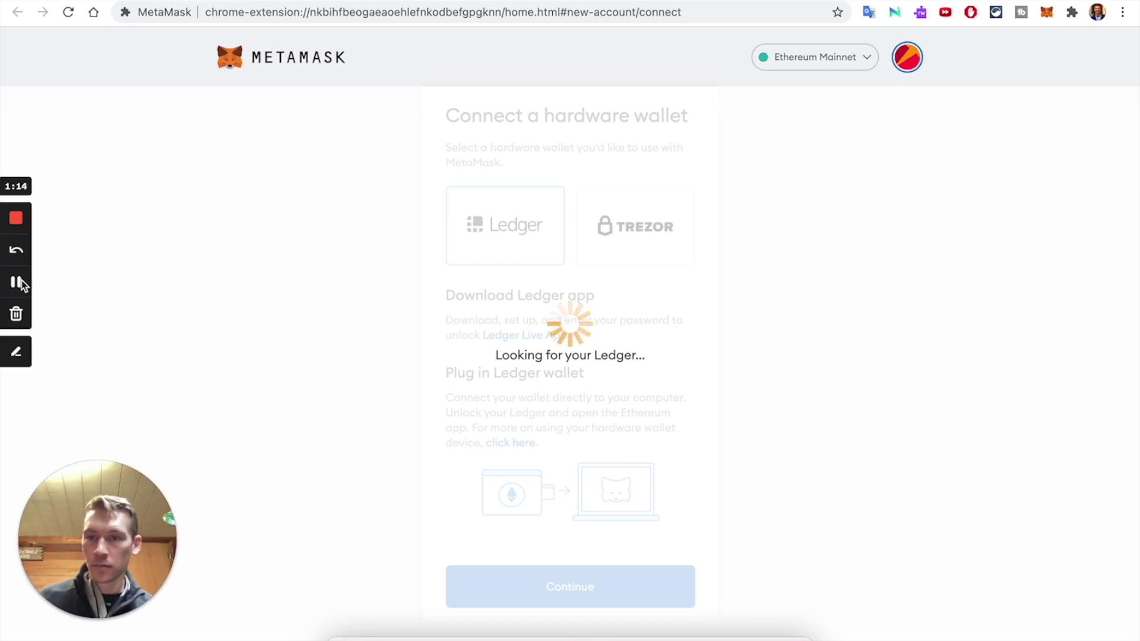
click(17, 282)
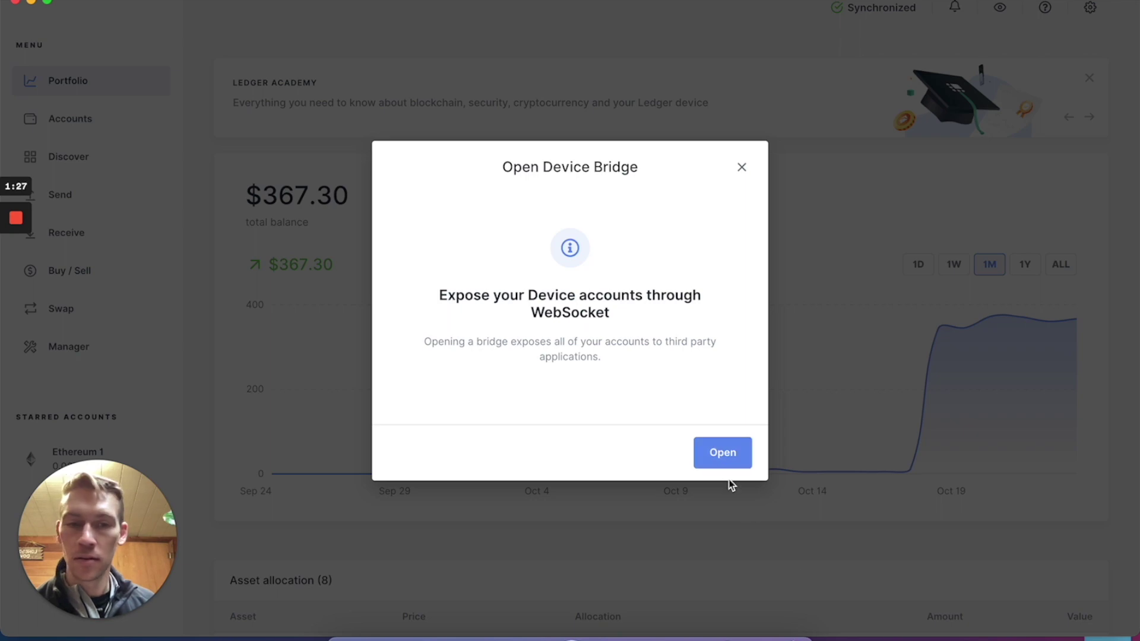
Step: Open Ledger Live's Ethereum bridge so MetaMask lists five Ledger accounts
key(Return)
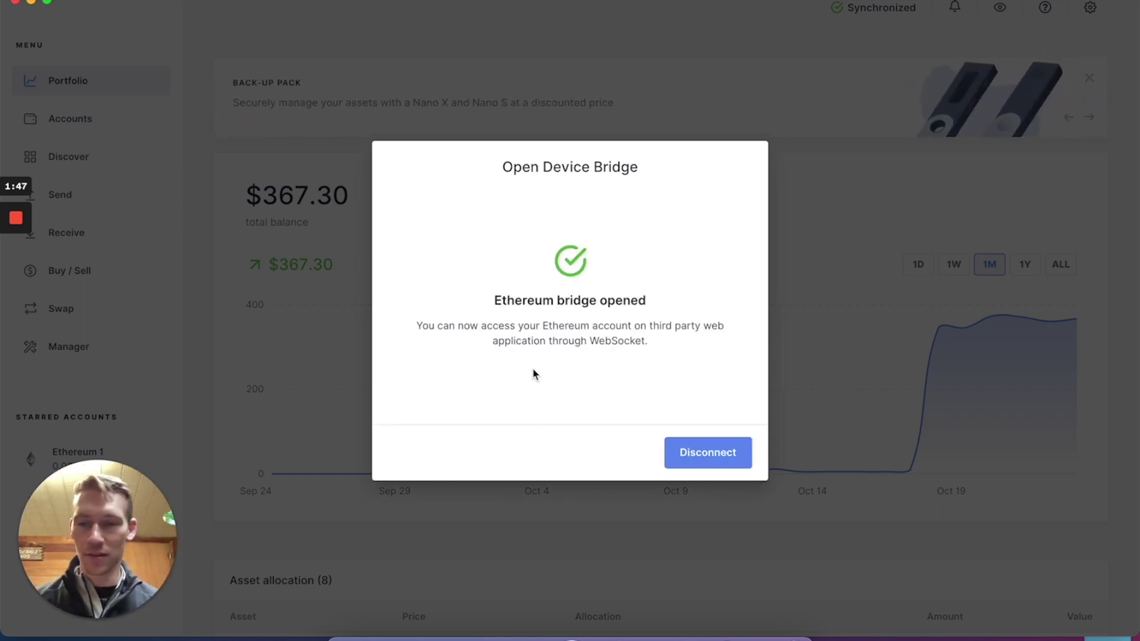
key(ctrl+Left)
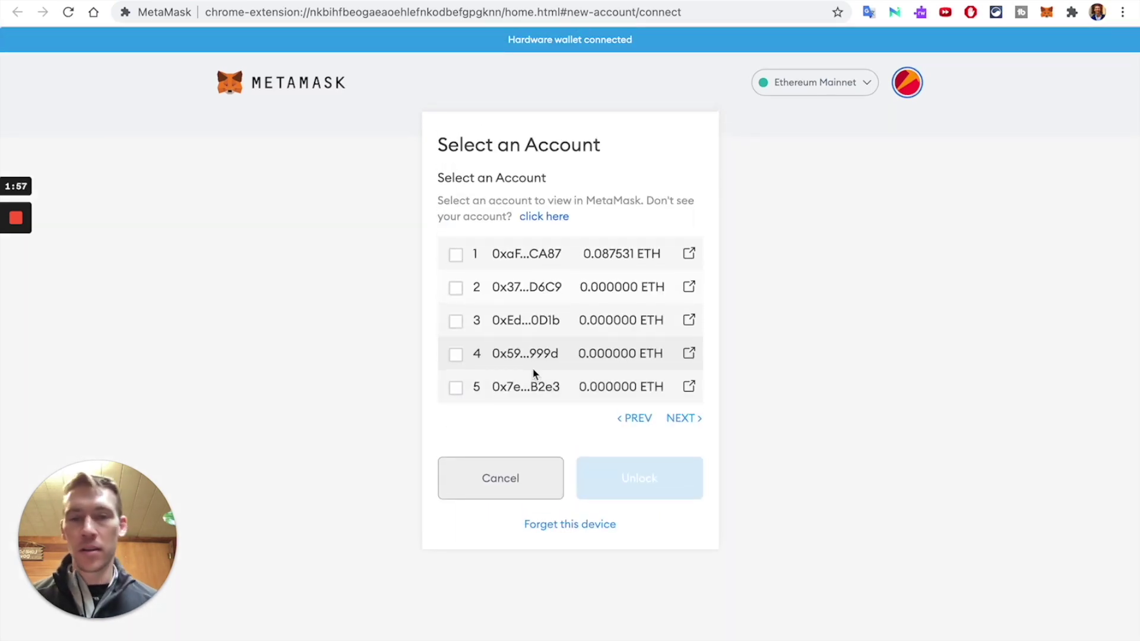
Step: Add Ledger account 1 (0.087531 ETH) to MetaMask and dismiss the What's new notice
click(455, 256)
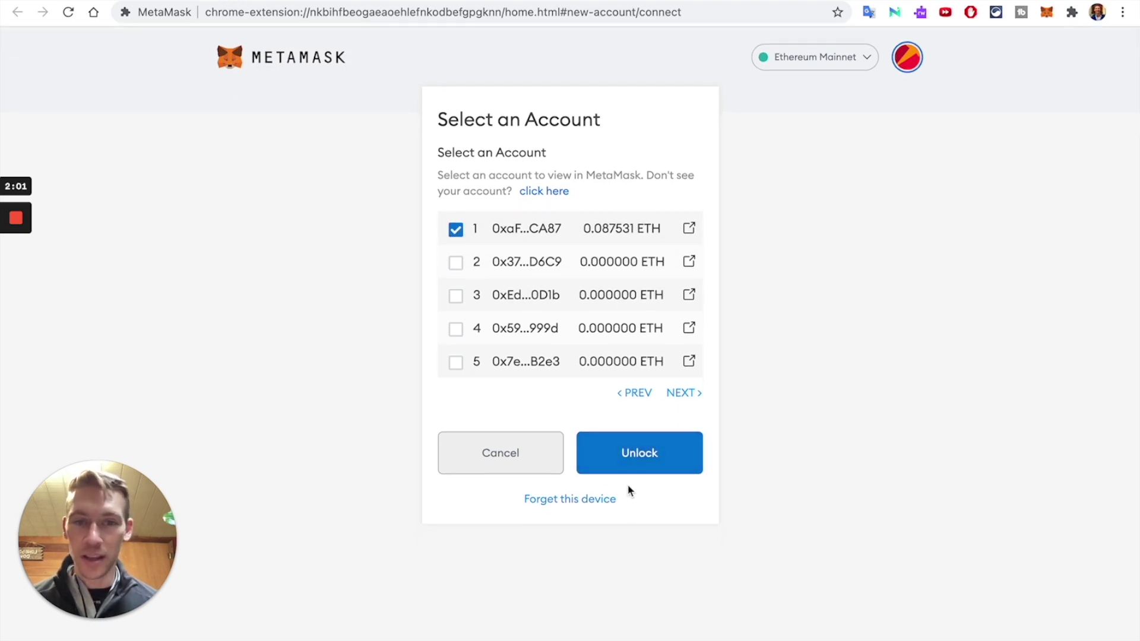
click(630, 470)
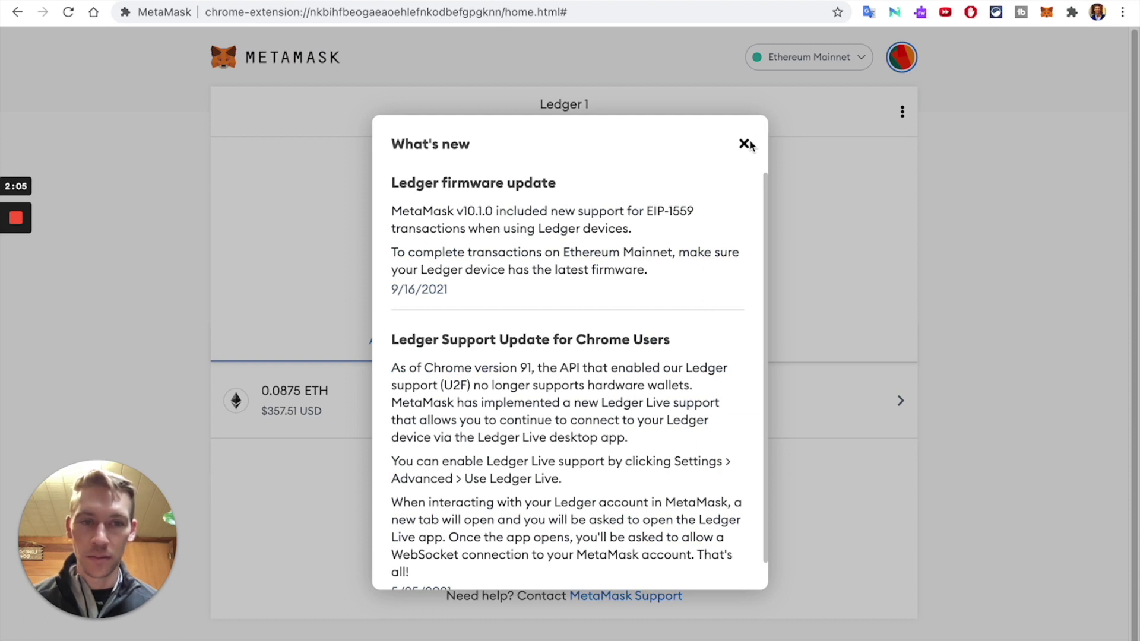
click(747, 144)
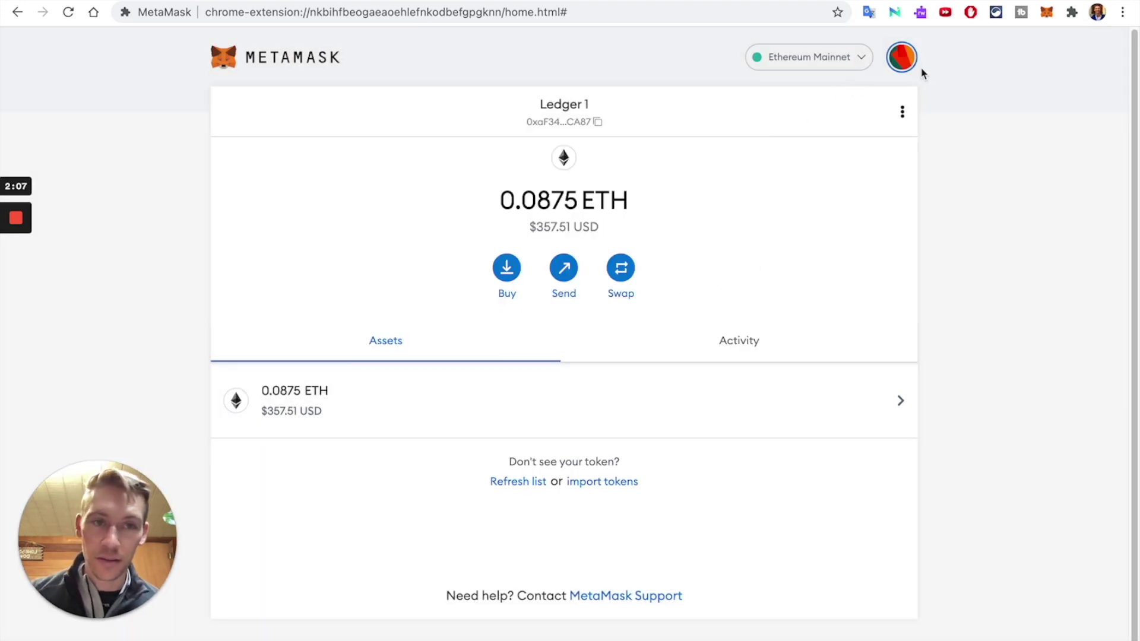
click(889, 64)
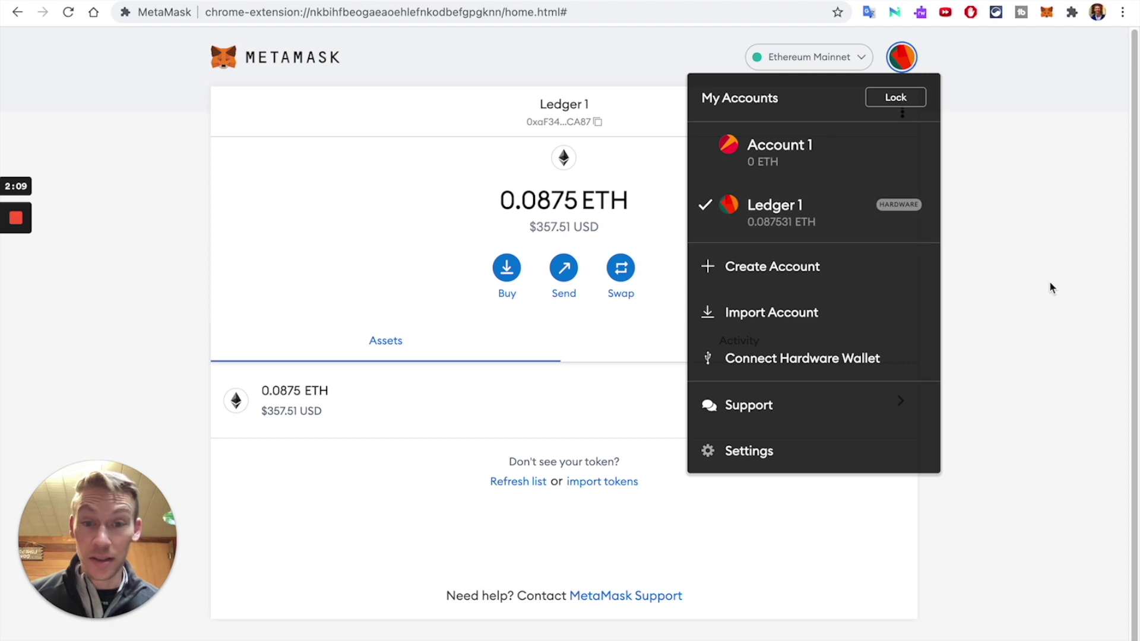
click(998, 291)
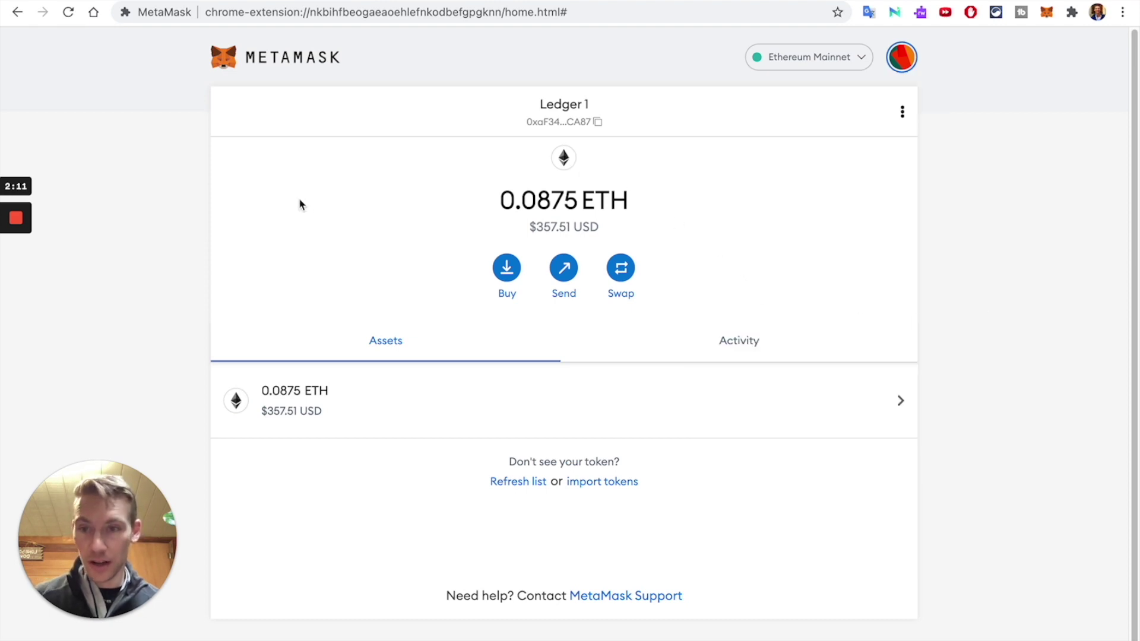
Step: Open strongblock.com in a new tab and scroll to its footer
key(ctrl+t)
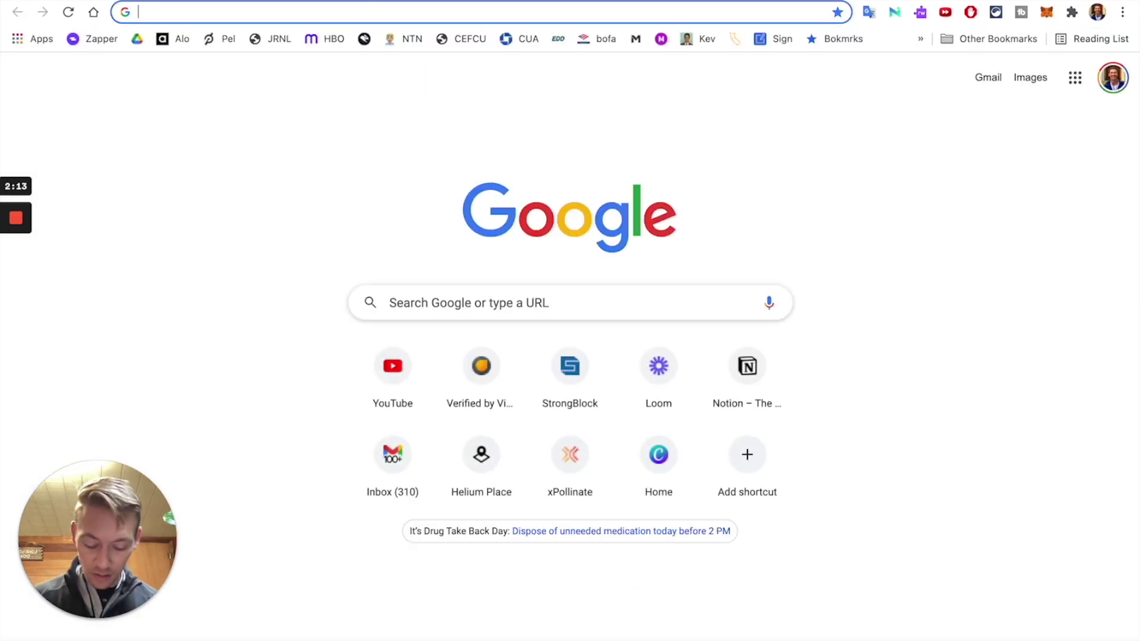
text(strongblock.com/index.html)
key(Return)
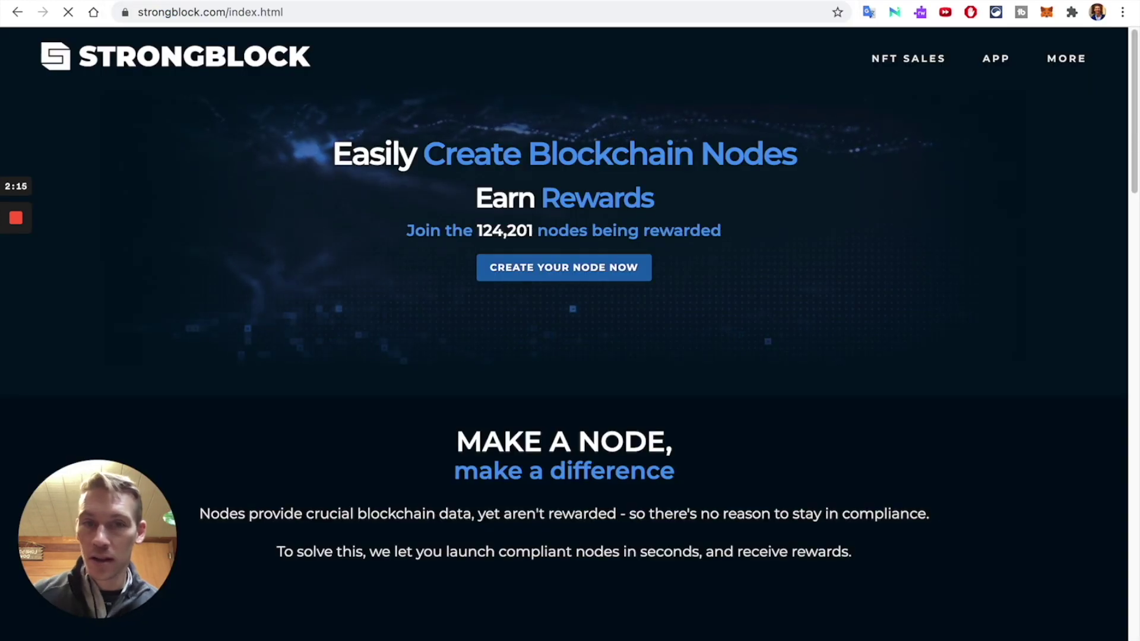
scroll(731, 273, down, 10)
scroll(673, 282, down, 10)
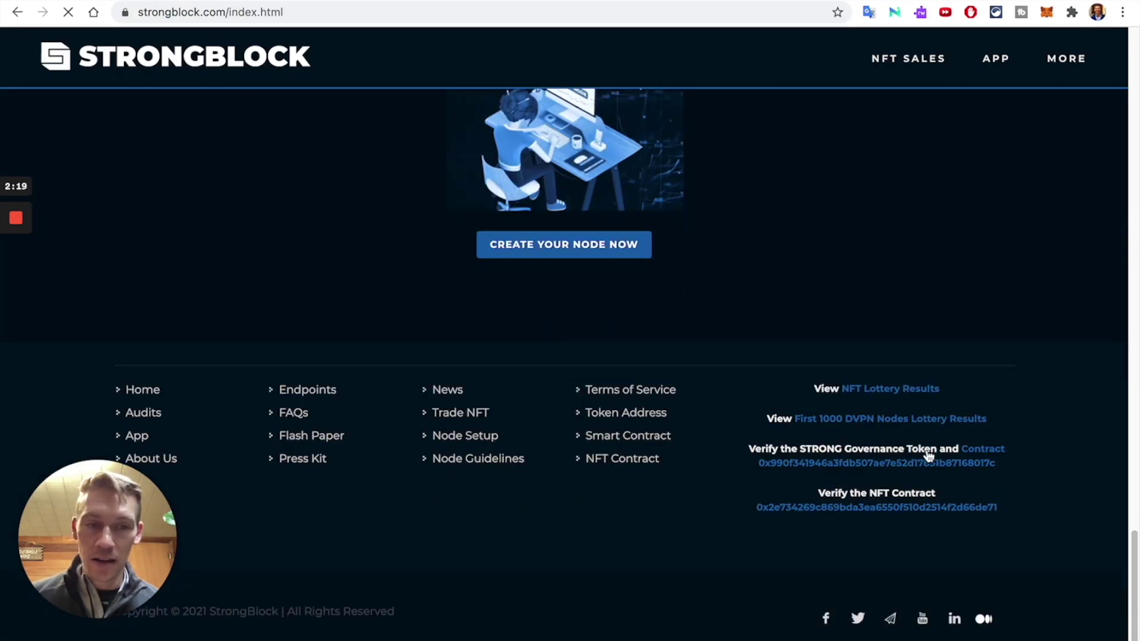
Step: Copy the STRONG token contract address from Etherscan, then return to MetaMask
click(928, 454)
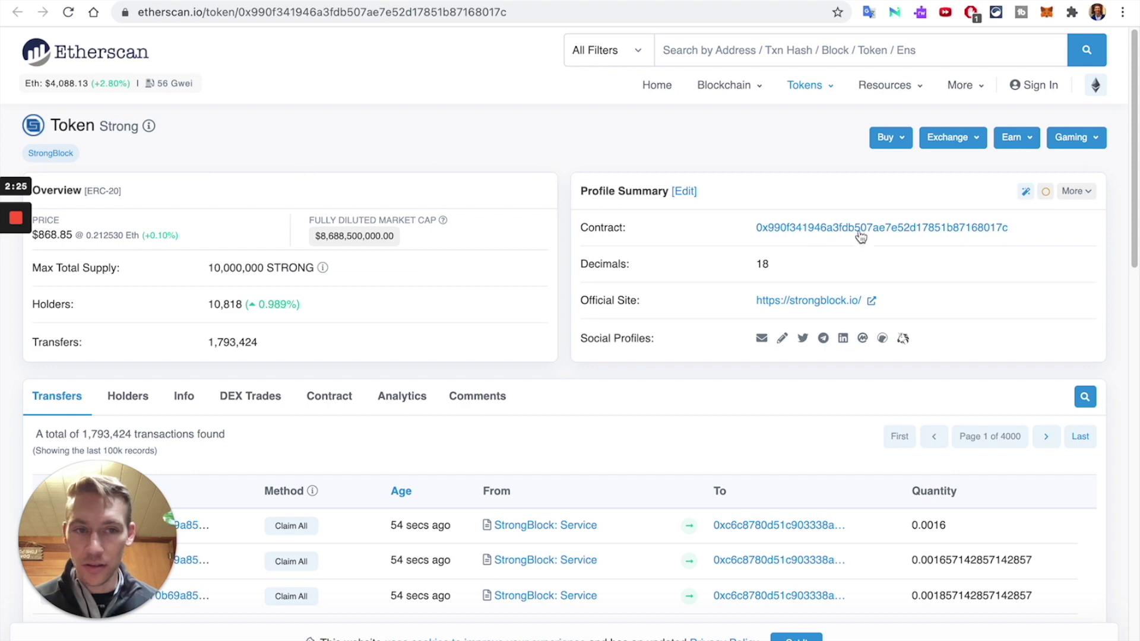
click(1013, 229)
key(ctrl+shift+Tab)
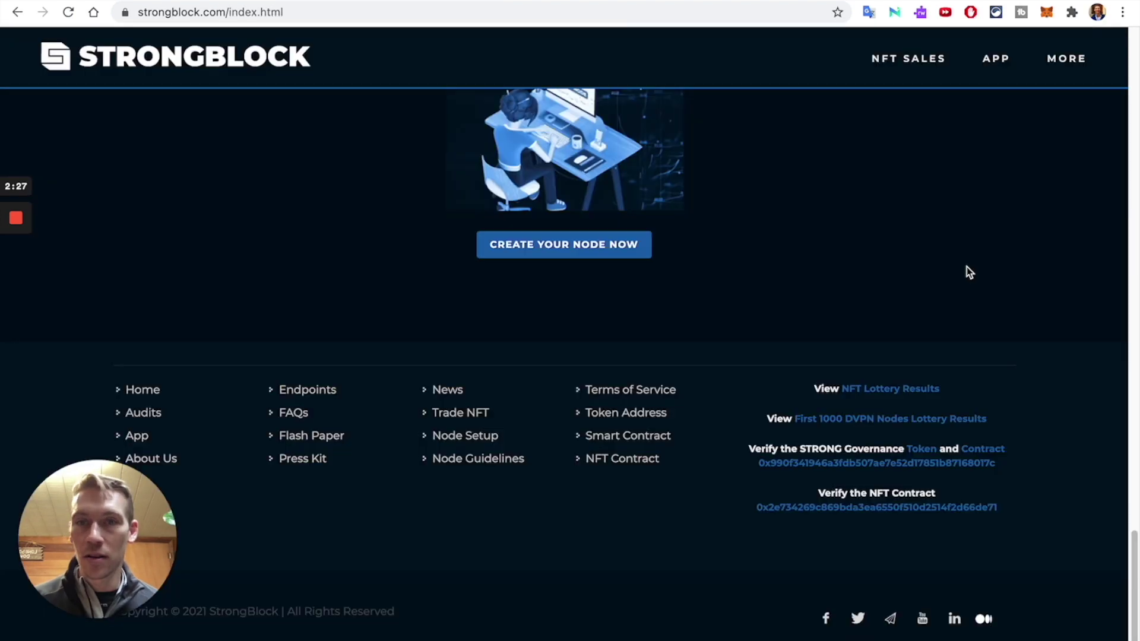
key(ctrl+shift+Tab)
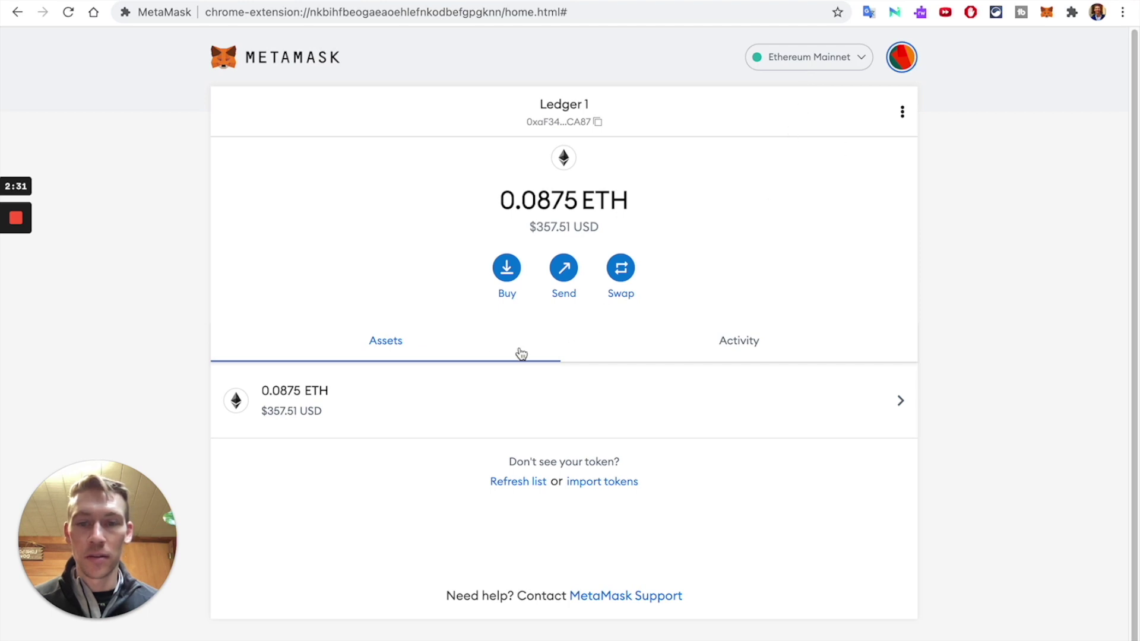
Step: Glance at the wallet's activity and dismiss MetaMask's what's new notice
click(759, 354)
click(502, 338)
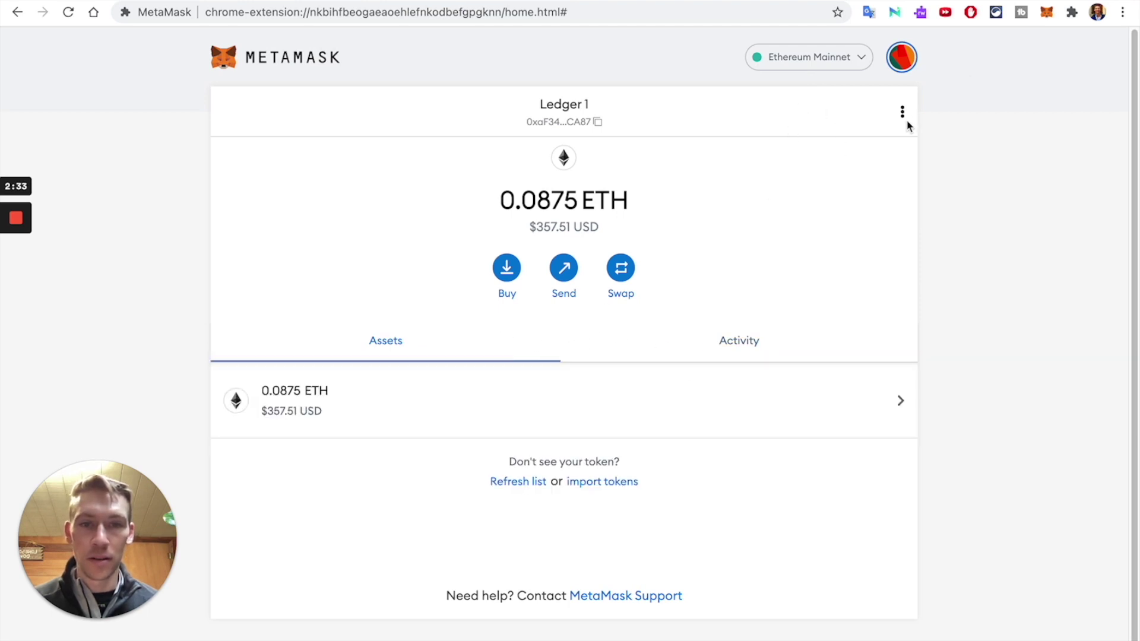
click(1046, 14)
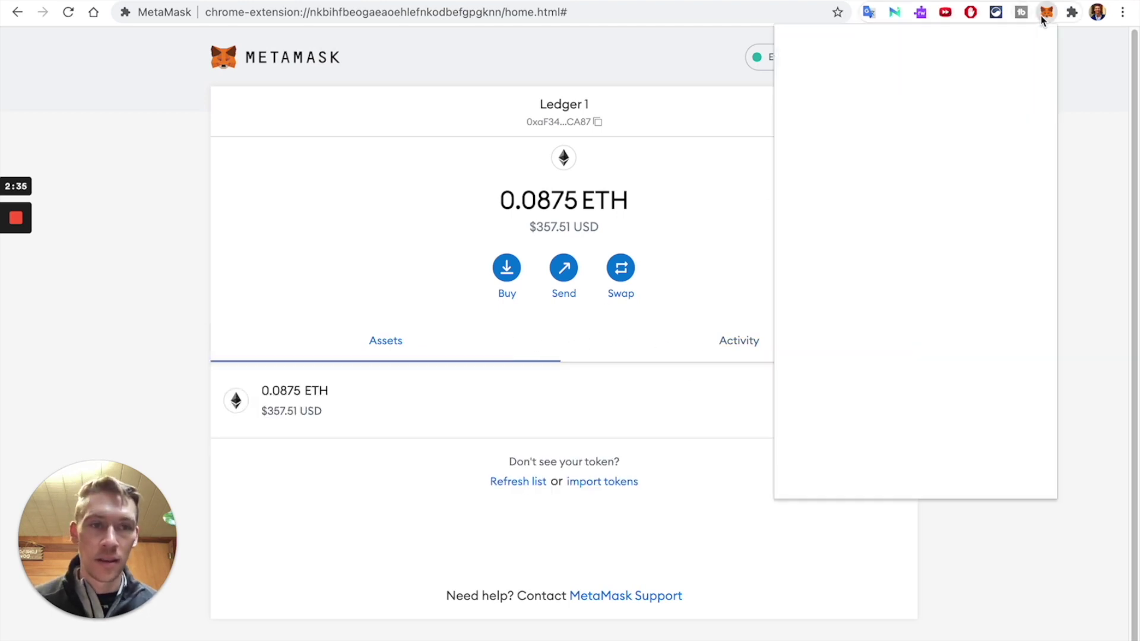
click(1021, 67)
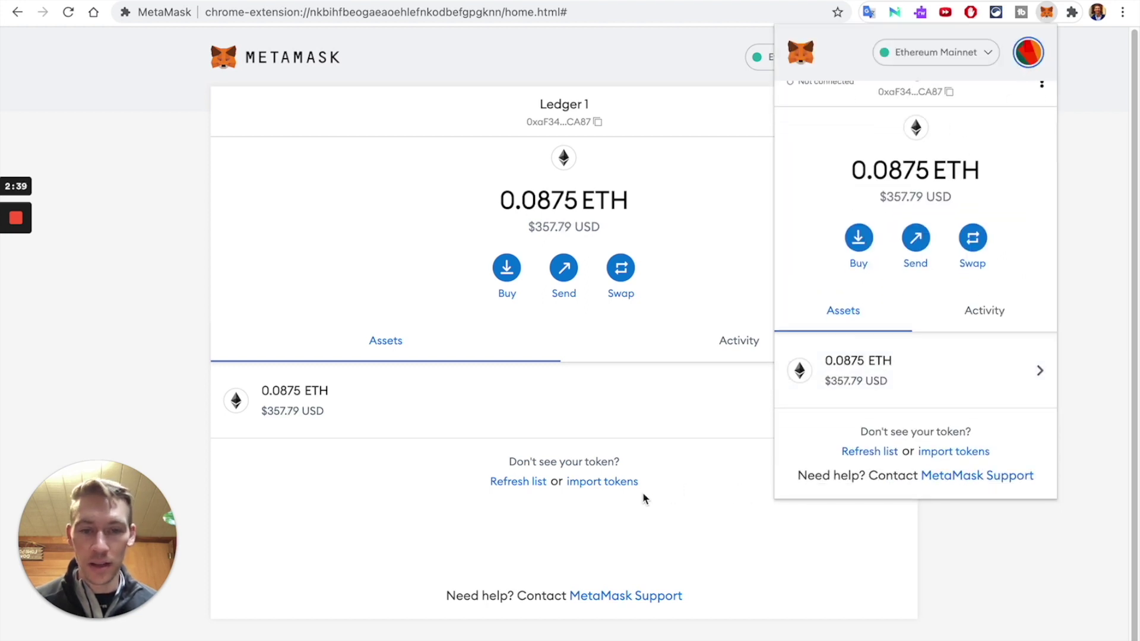
Step: Import STRONG as a custom token by pasting its contract address
click(621, 484)
click(621, 485)
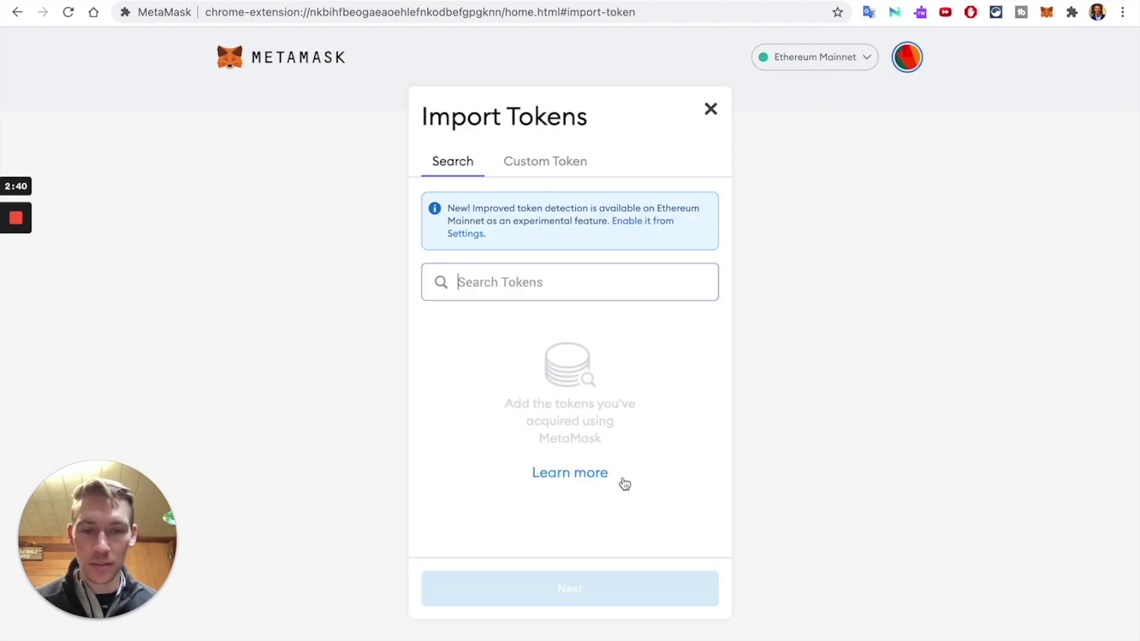
click(573, 172)
key(ctrl+v)
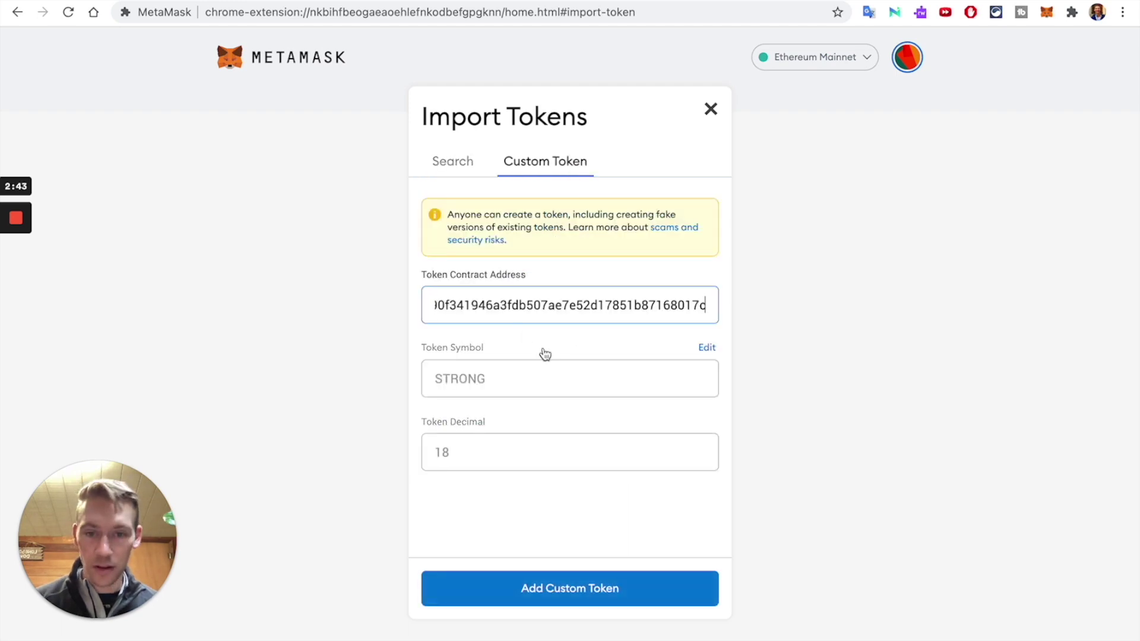
click(610, 585)
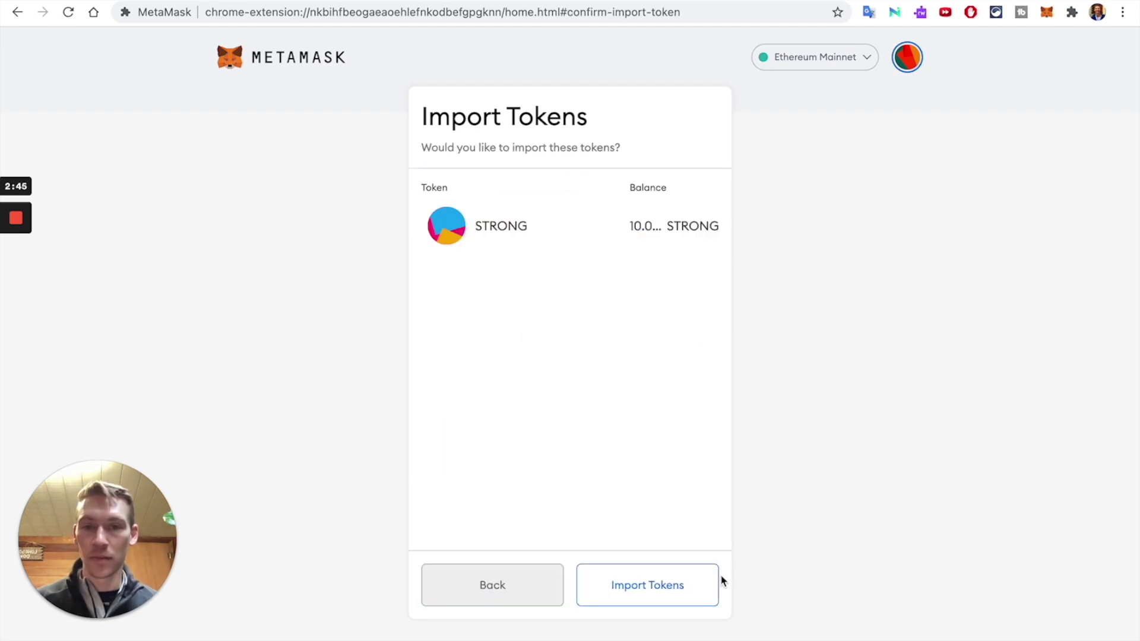
click(600, 588)
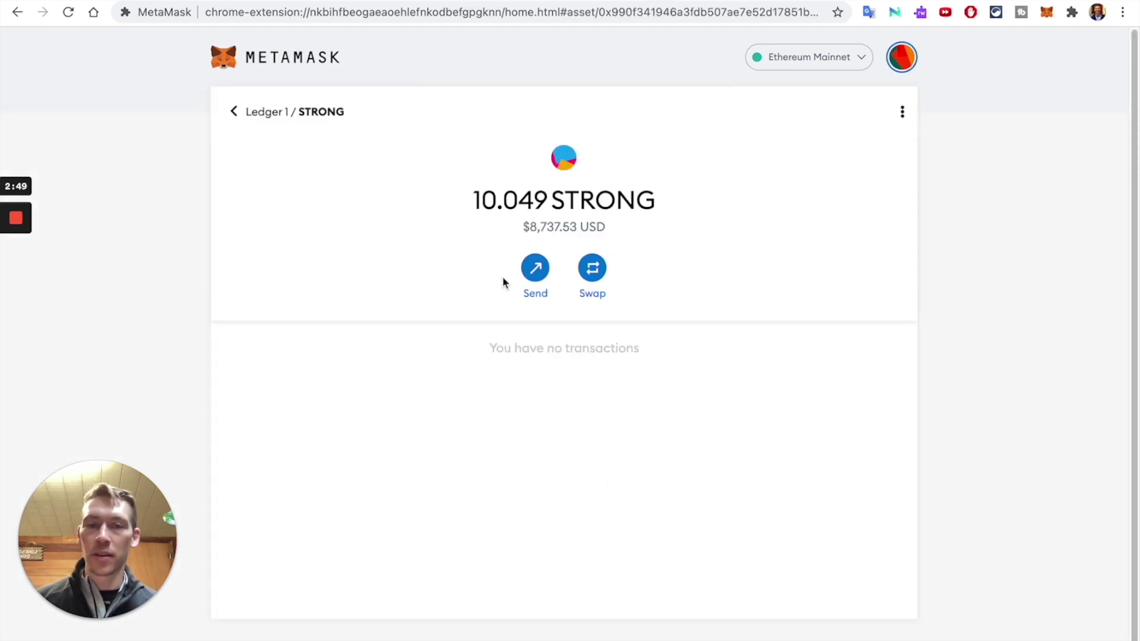
Step: Return to the Ledger 1 overview showing 10.049 STRONG, then to StrongBlock's website
click(233, 110)
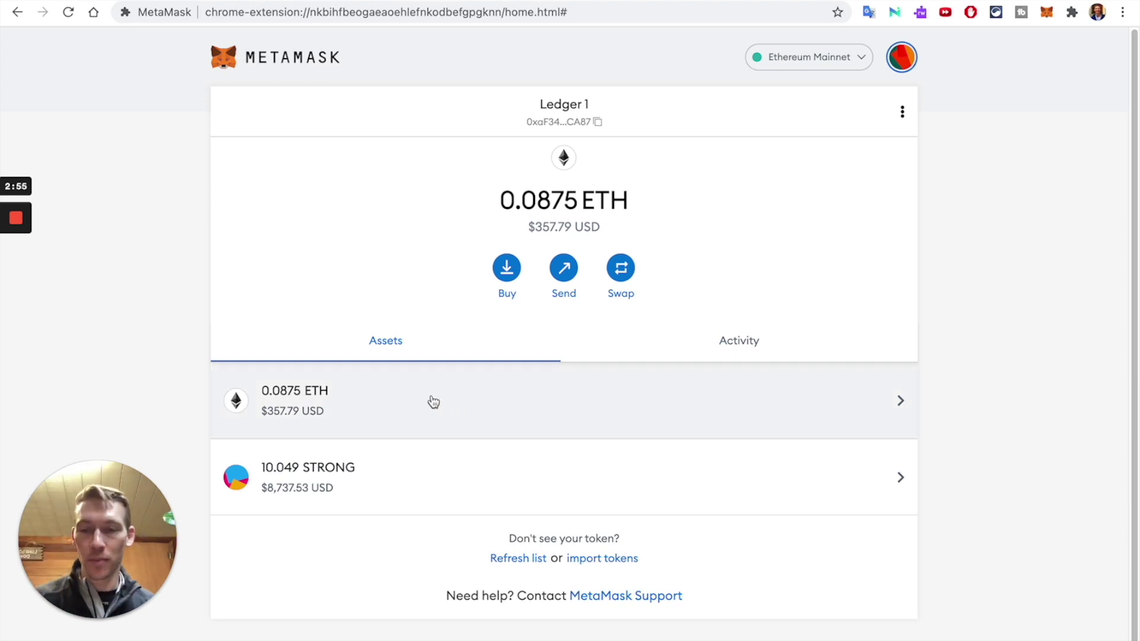
mouse_move(420, 485)
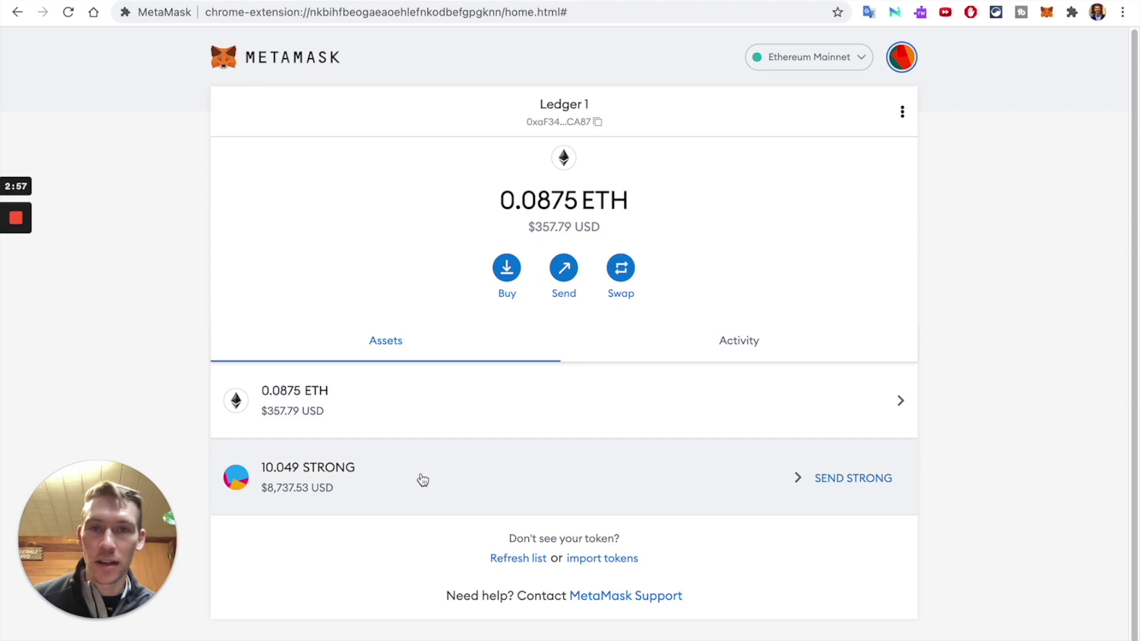
key(ctrl+Tab)
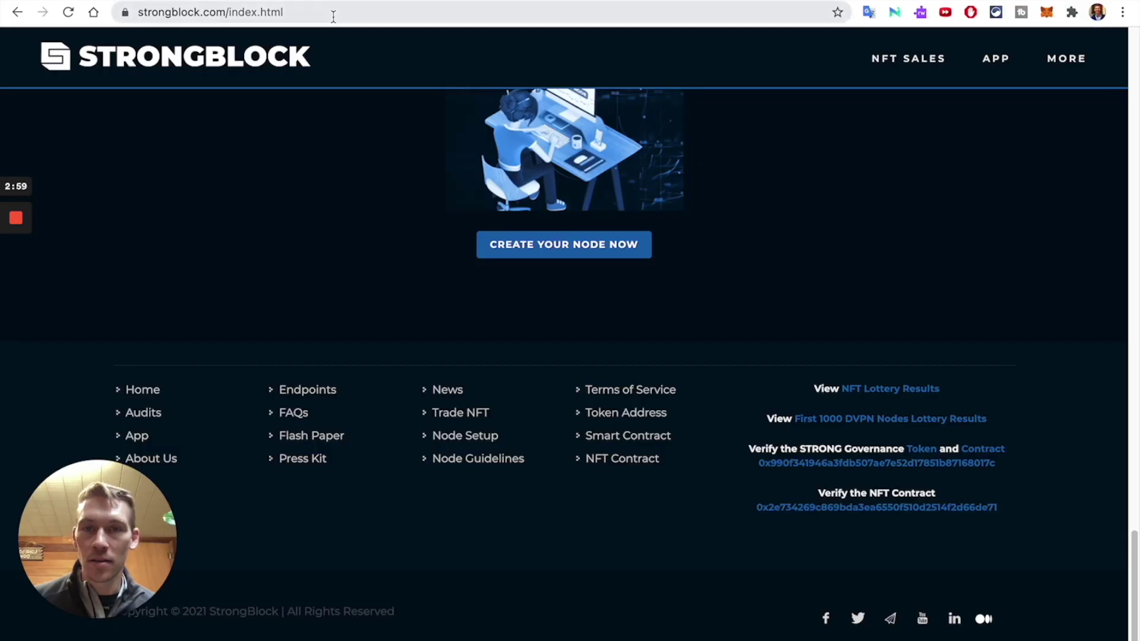
Step: Open the StrongBlock app dashboard and check the wallet's connection status
scroll(579, 238, up, 20)
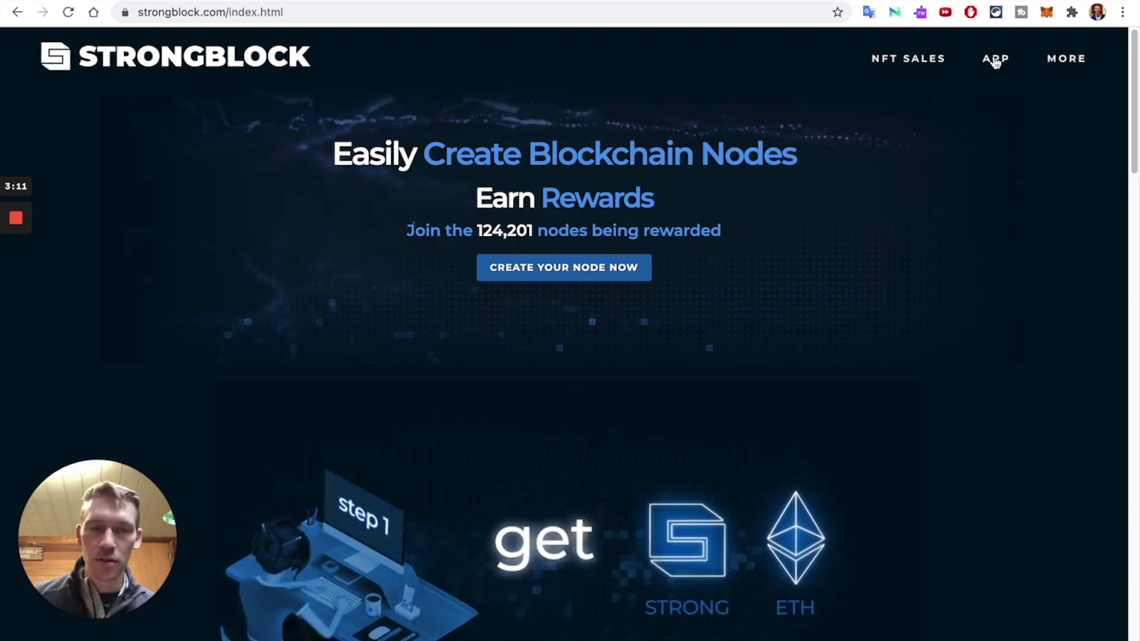
click(995, 59)
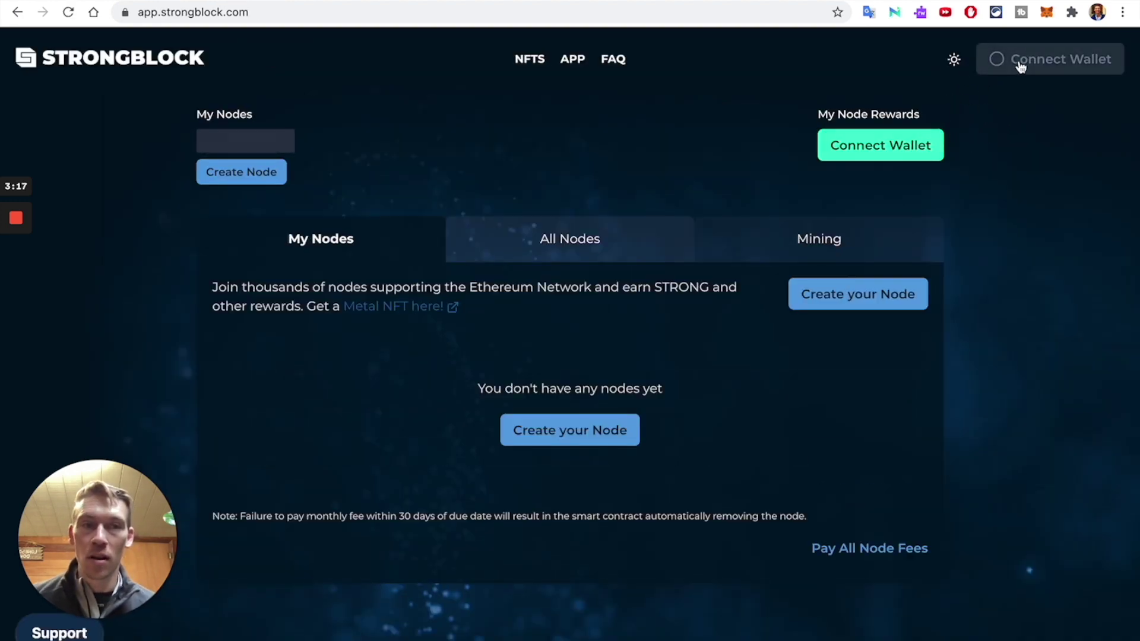
click(1046, 13)
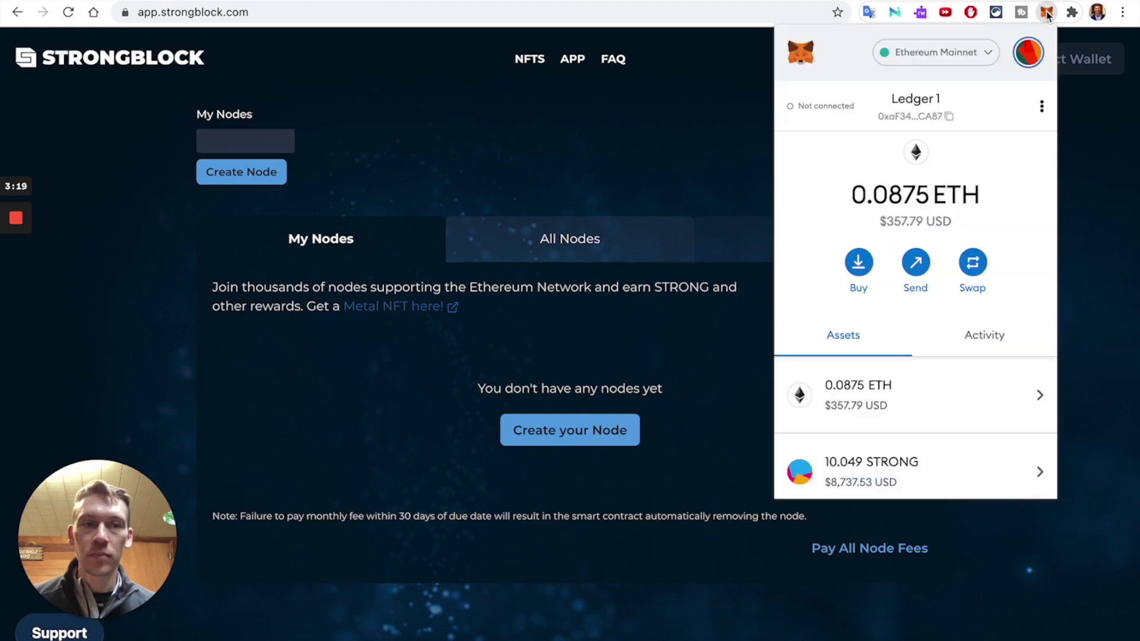
click(1047, 14)
Step: Connect only the Ledger 1 account through MetaMask, then open the Create Your Node form
click(895, 147)
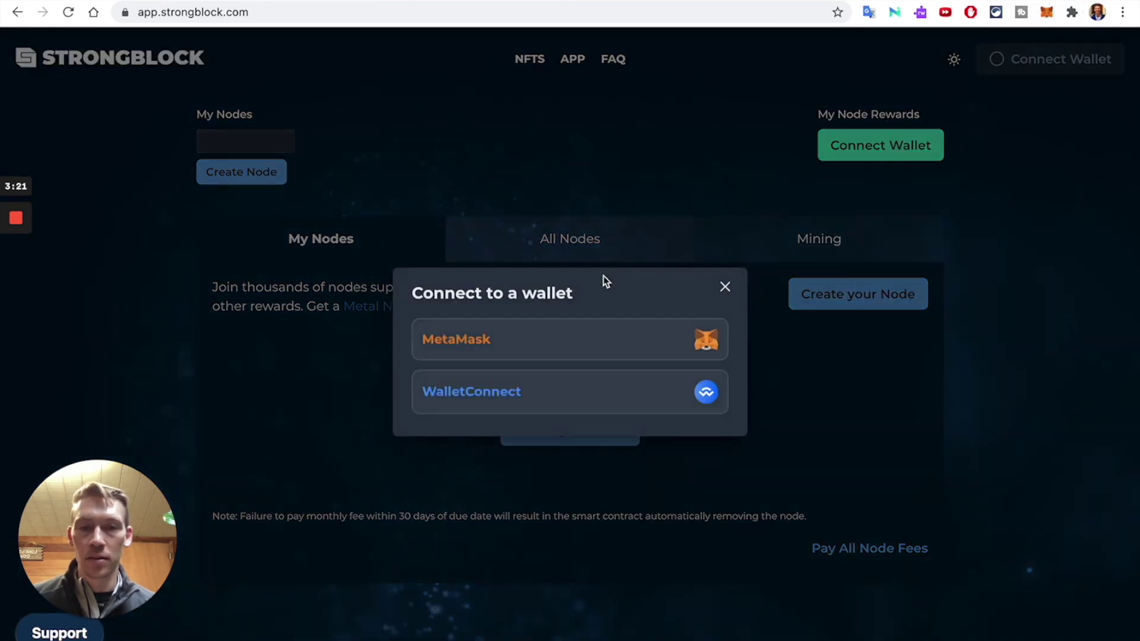
click(587, 355)
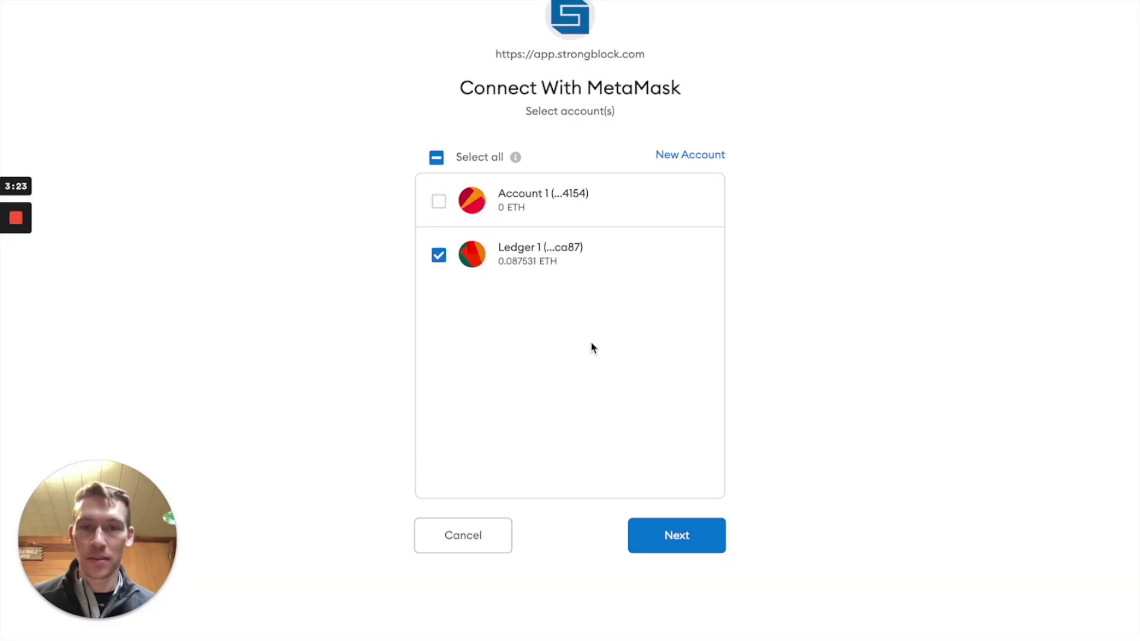
click(657, 542)
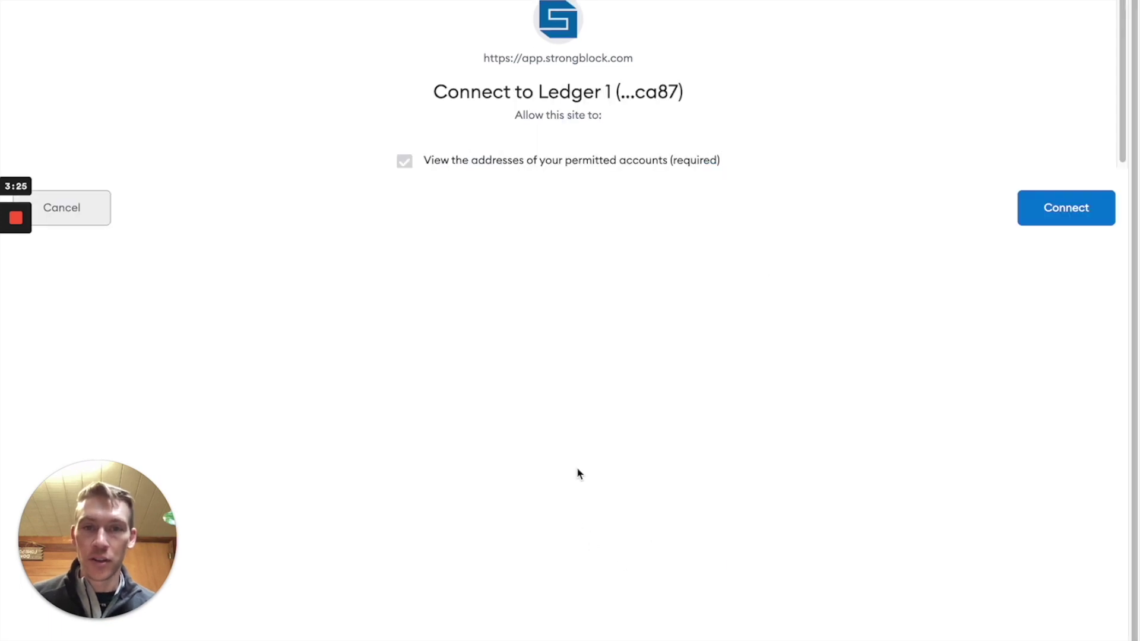
click(1046, 217)
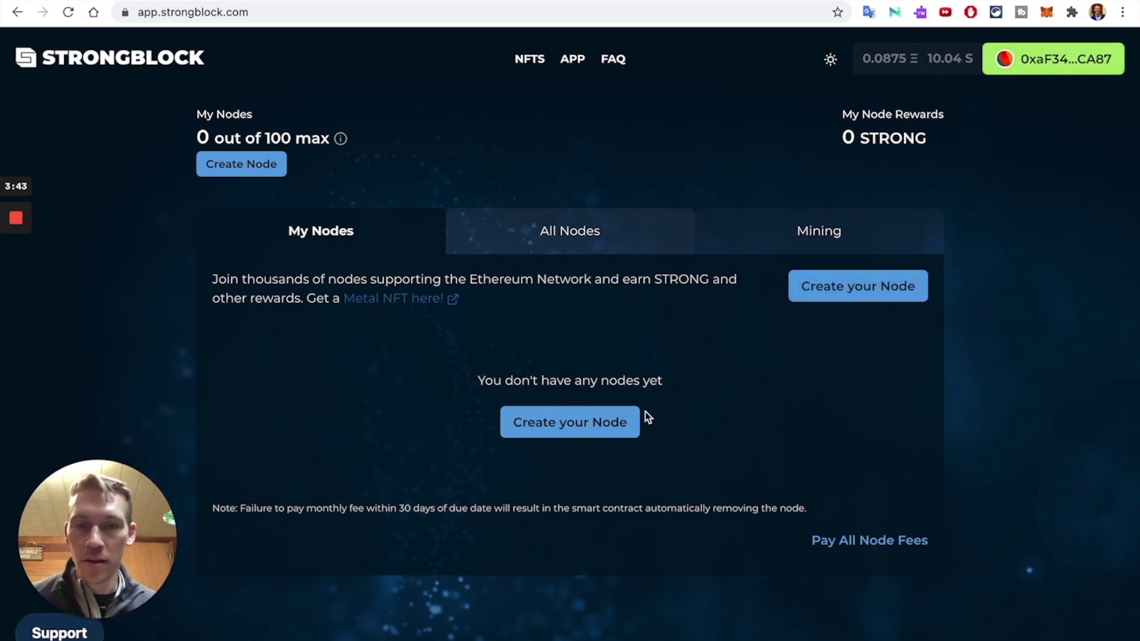
click(617, 426)
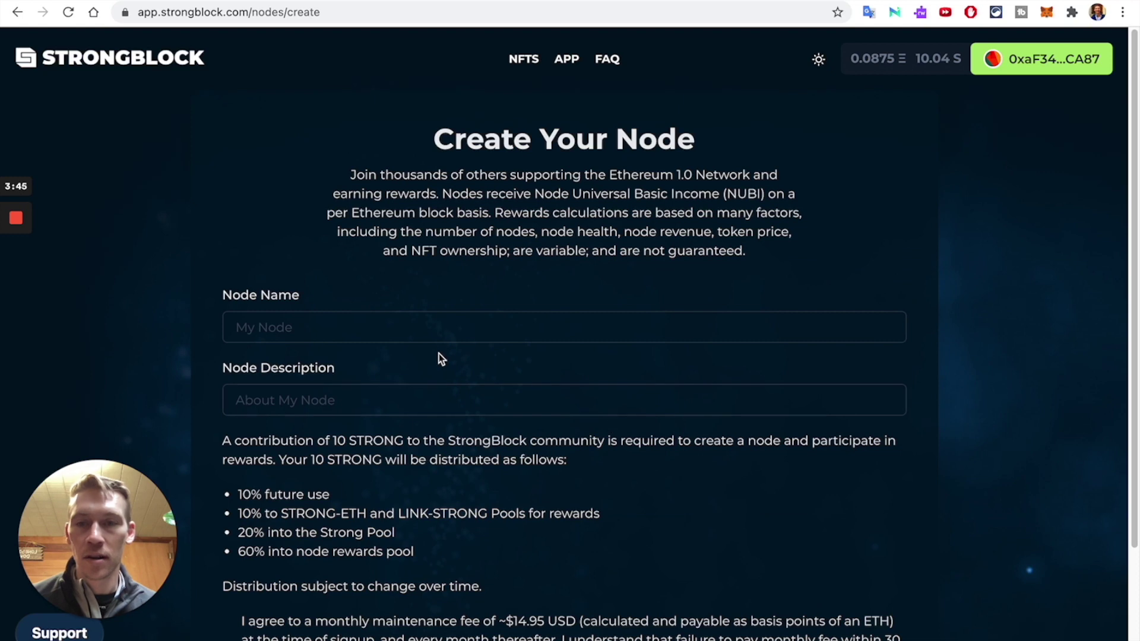
Step: Name the node 'Crypto Cash Camp 1' and give it the description '10-23-21 (1st)'
click(445, 320)
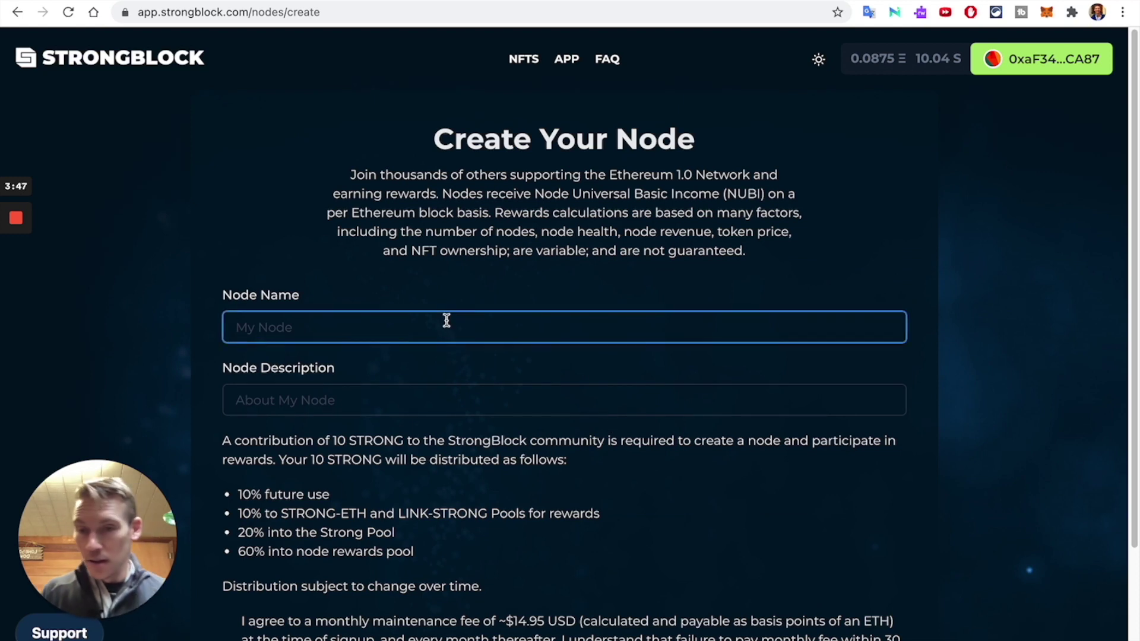
text(Cryt)
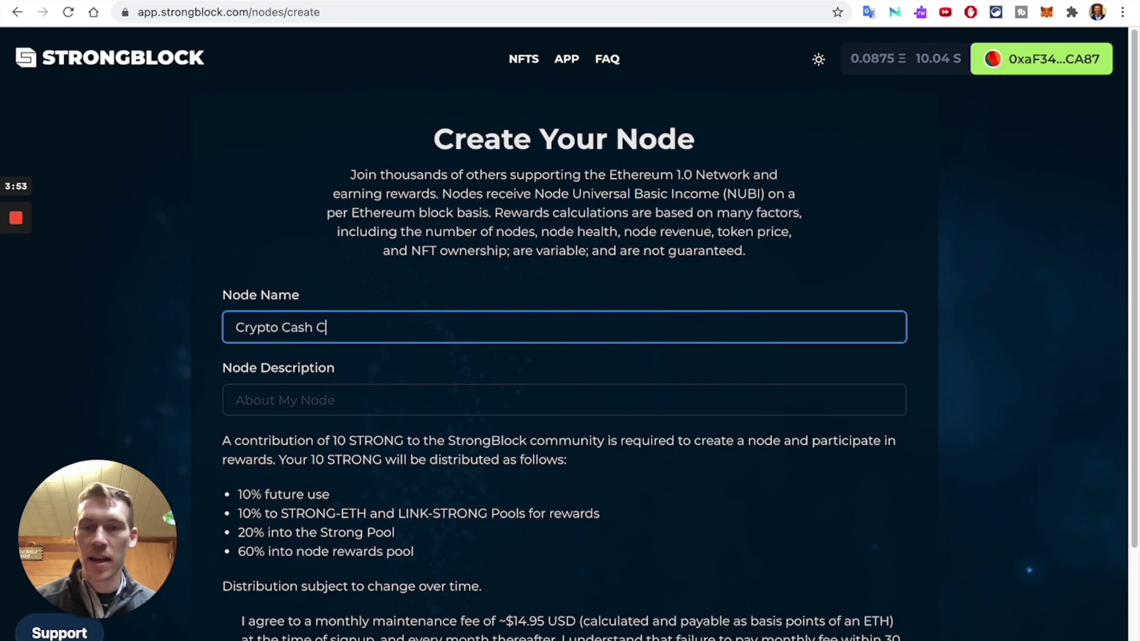
click(238, 401)
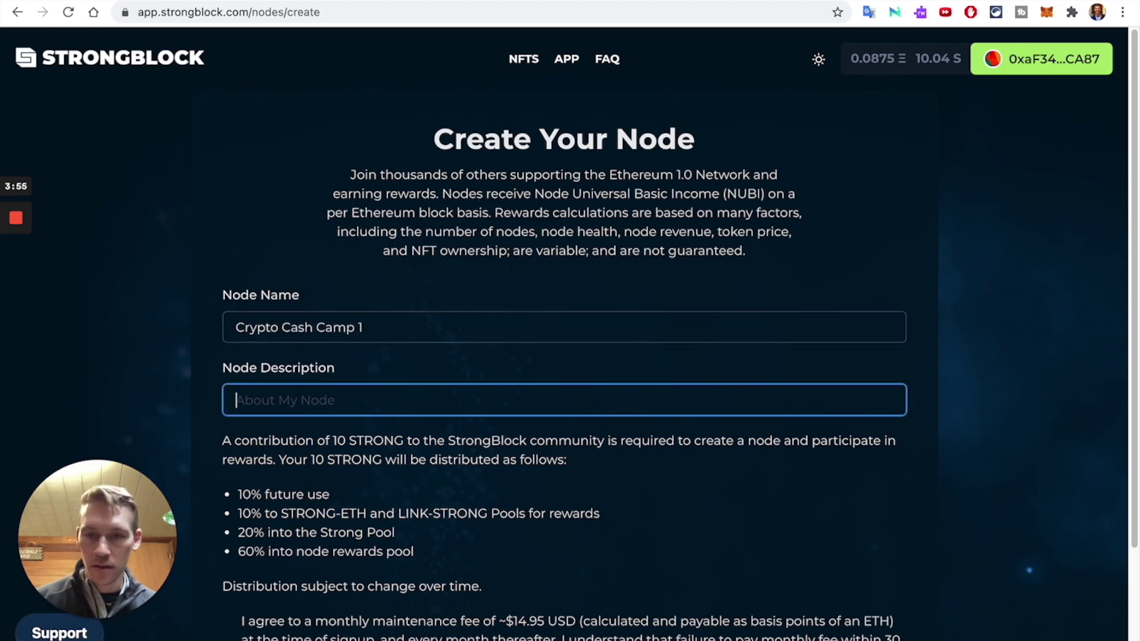
mouse_move(505, 2)
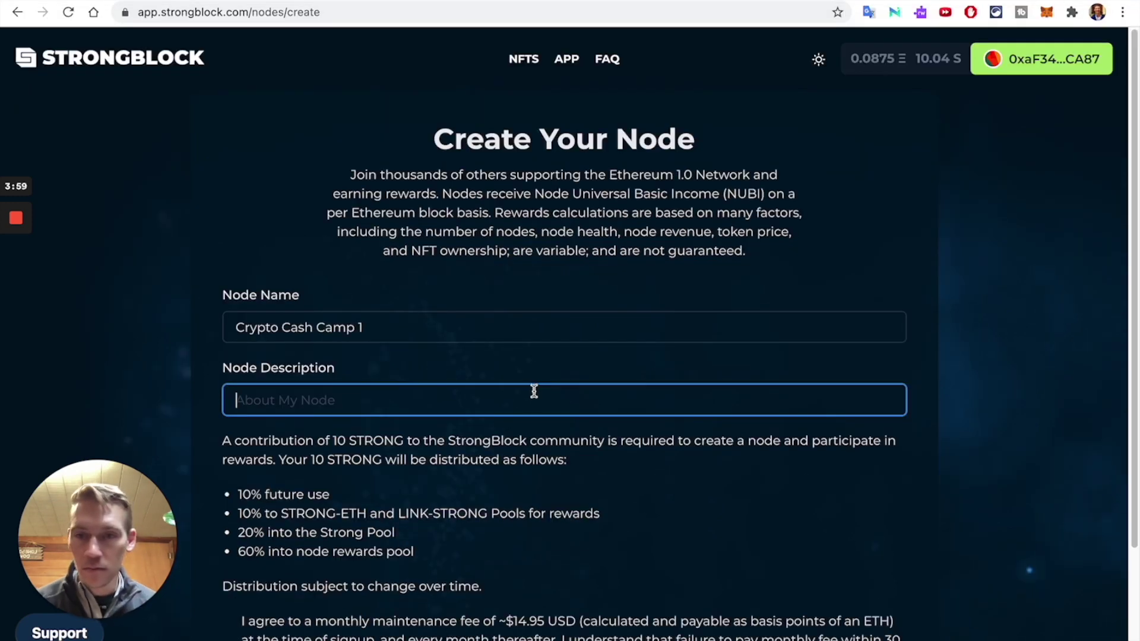
text(10-2)
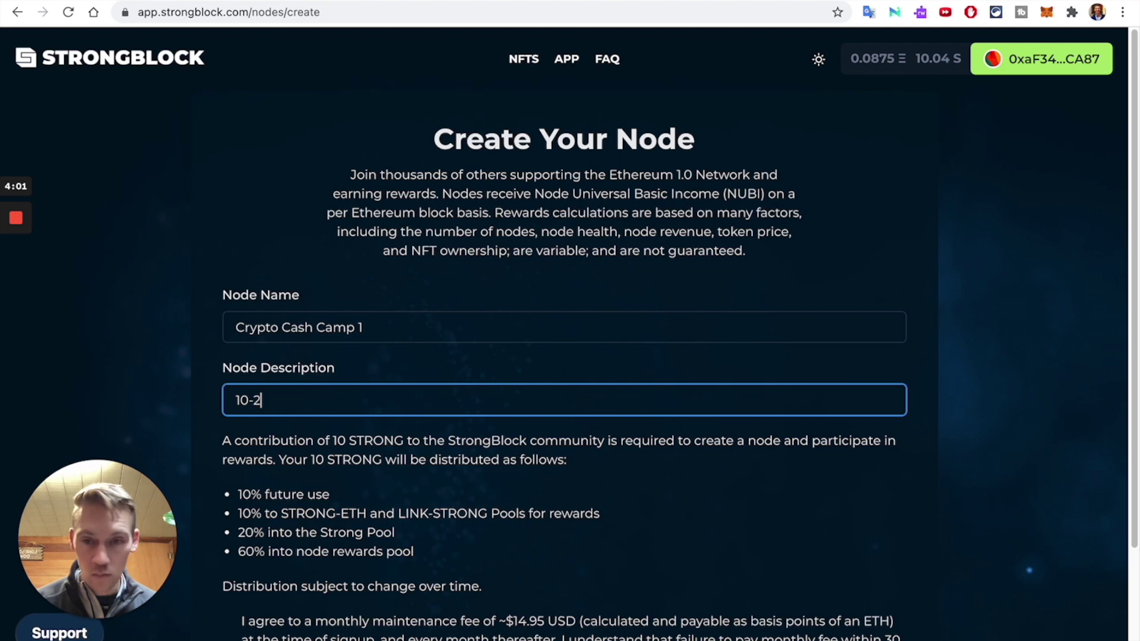
text(3)
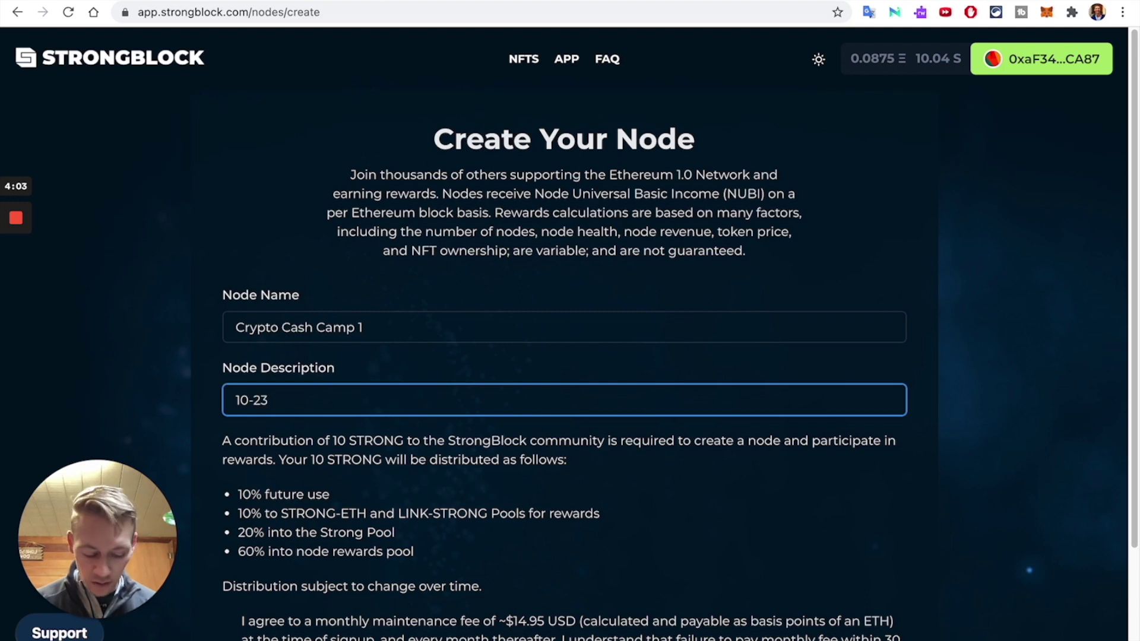
text(-21 (1st)
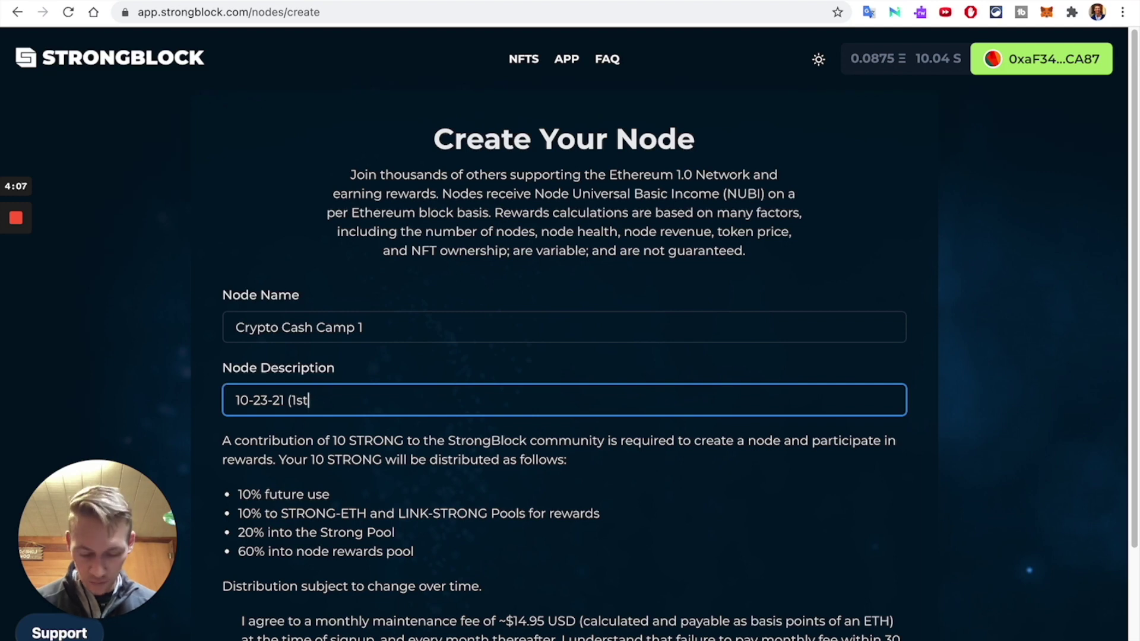
text())
Step: Look over the filled-in node form, then open a new browser tab
scroll(529, 390, down, 3)
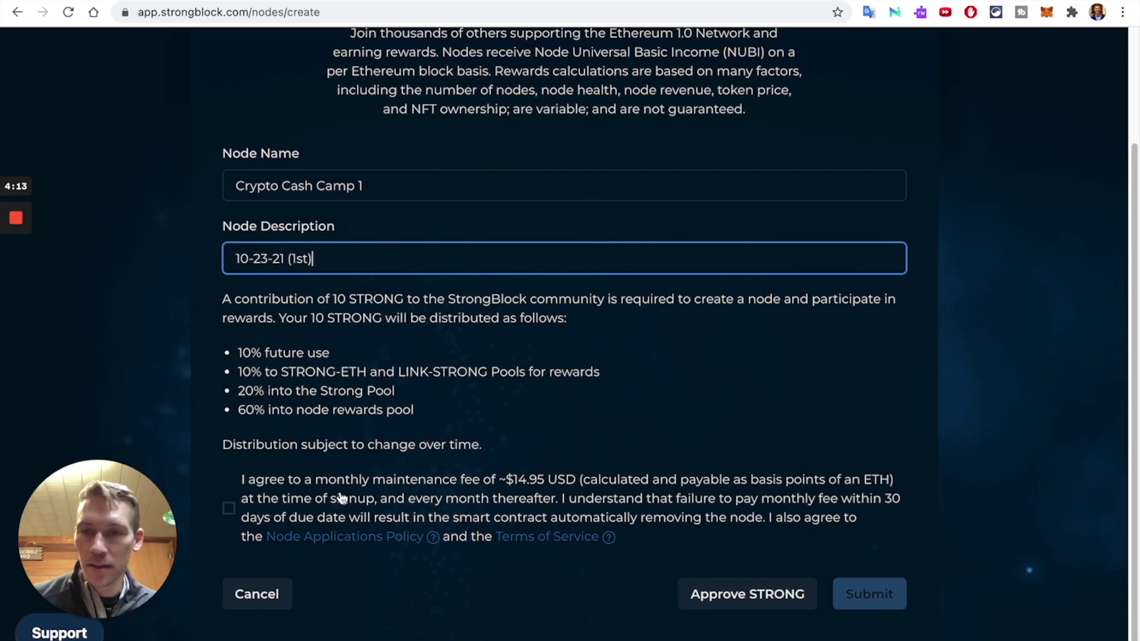
scroll(341, 502, up, 3)
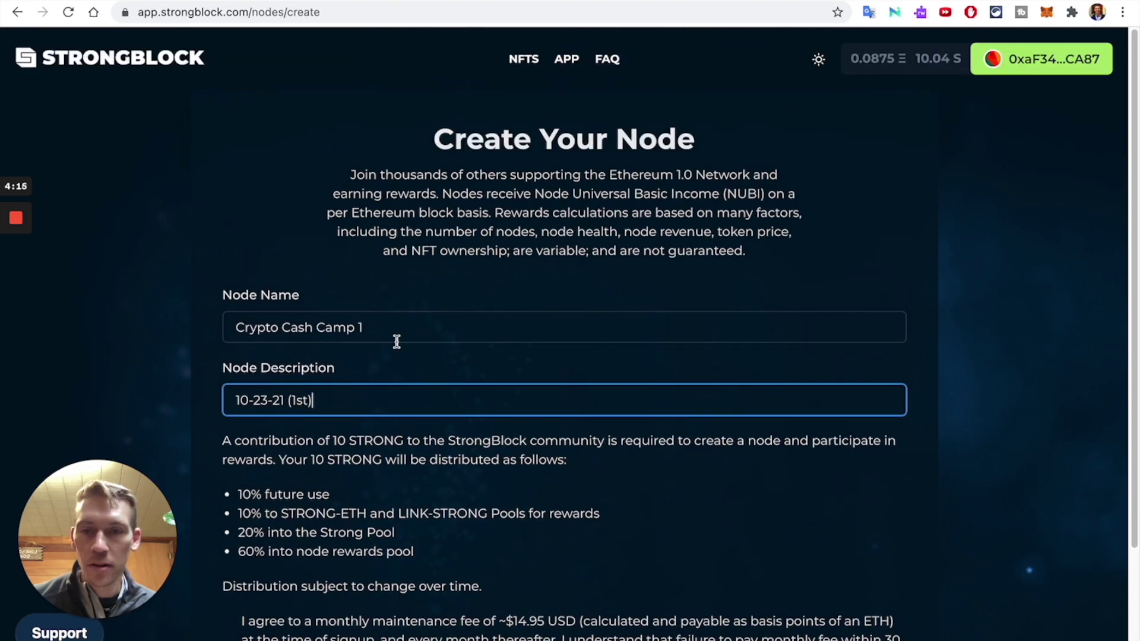
scroll(404, 489, down, 3)
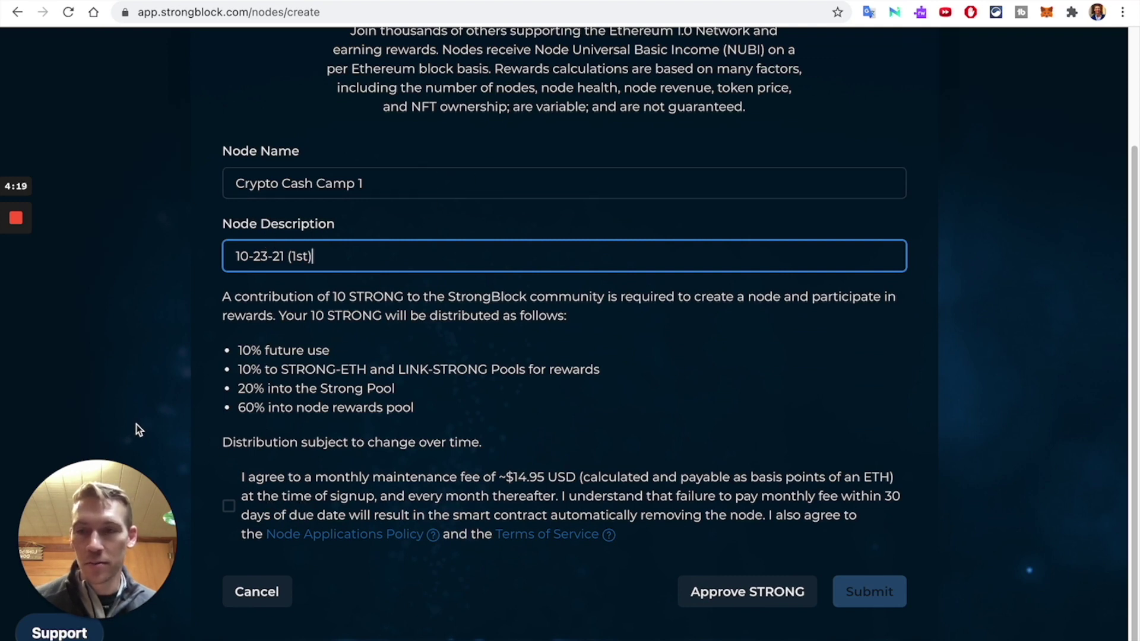
key(super+t)
Step: Search 'eth gas p' and check Etherscan's Gas Tracker with refreshed prices, around 84–85 gwei
text(eth g)
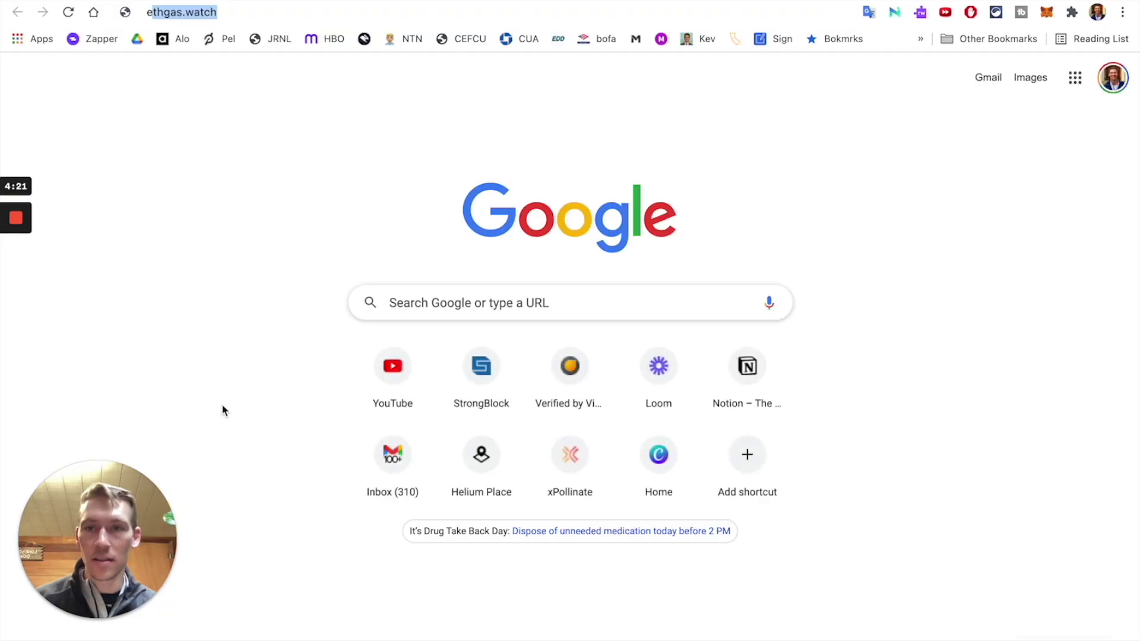
text(as price)
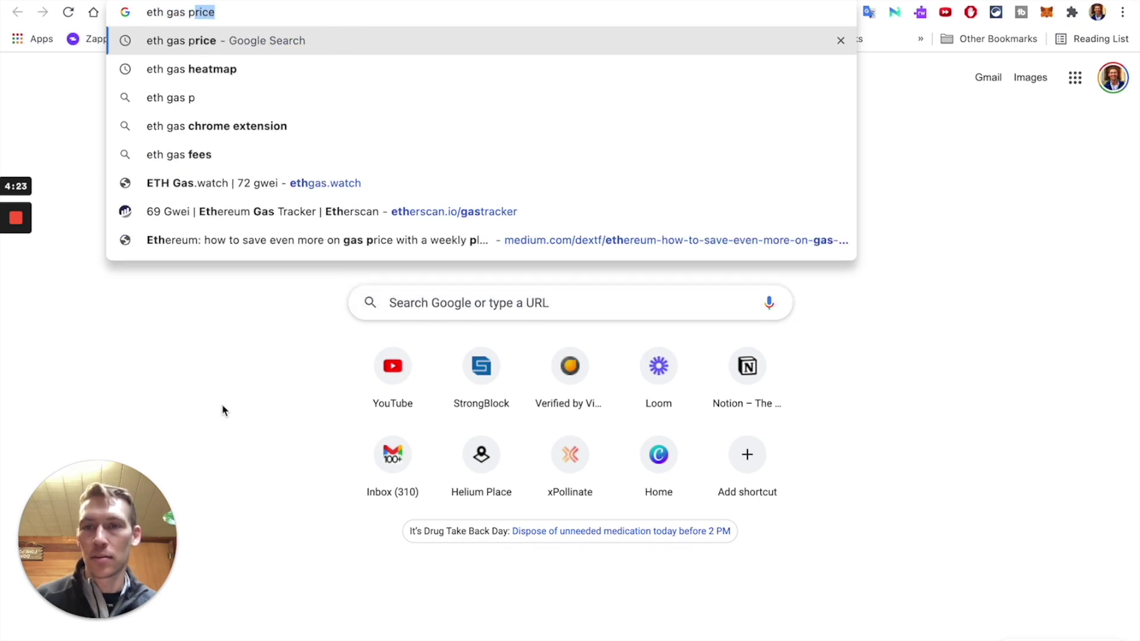
key(Return)
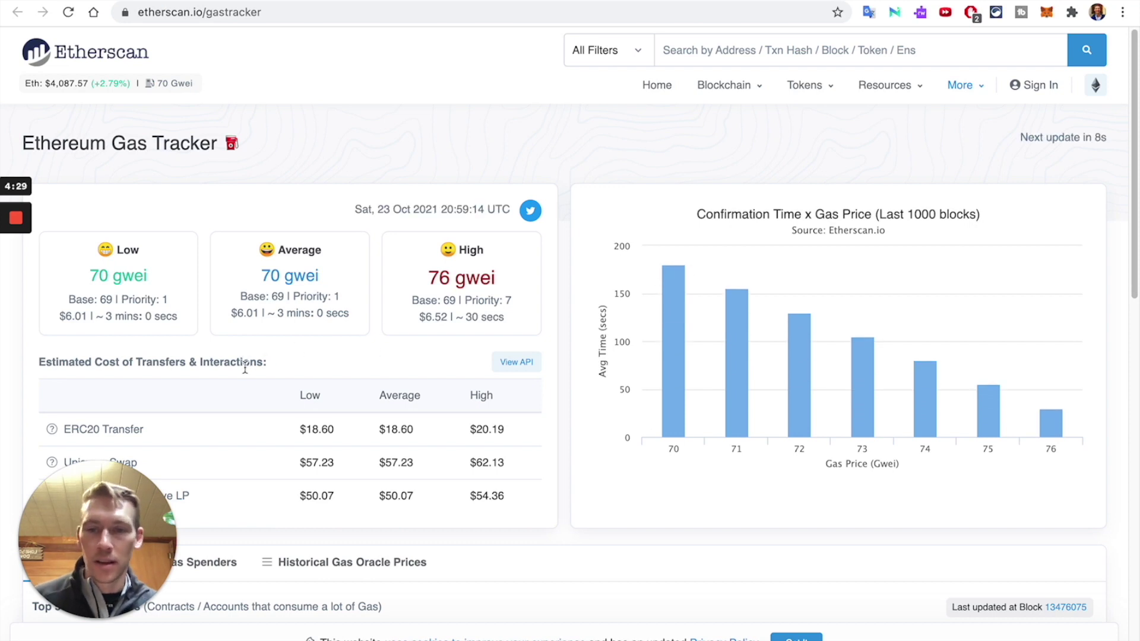
scroll(324, 466, down, 1)
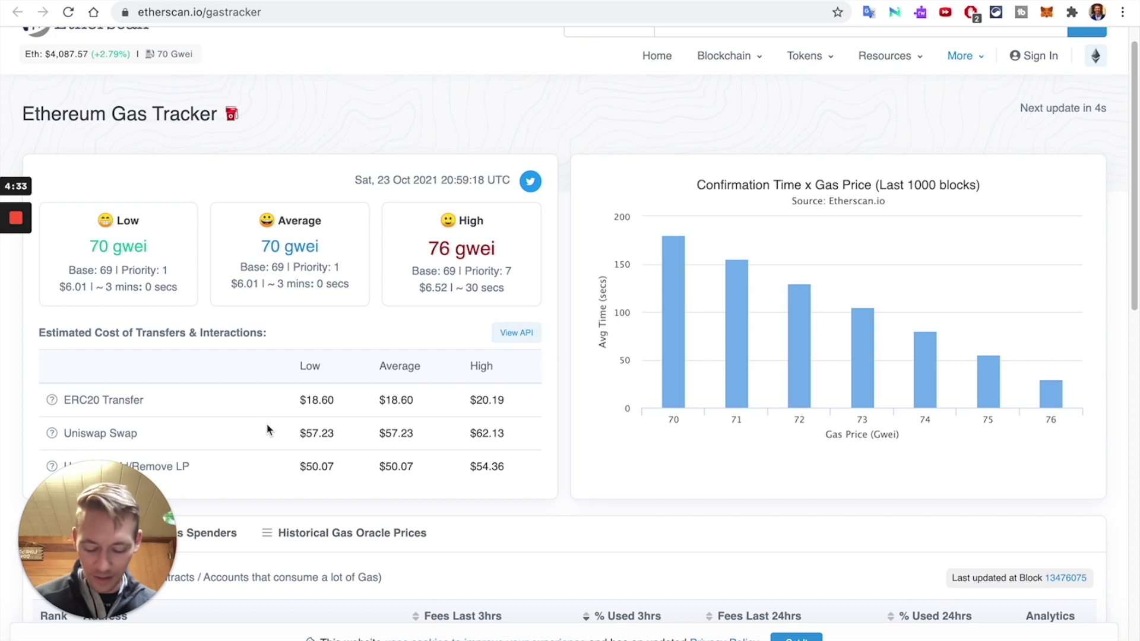
scroll(268, 426, down, 1)
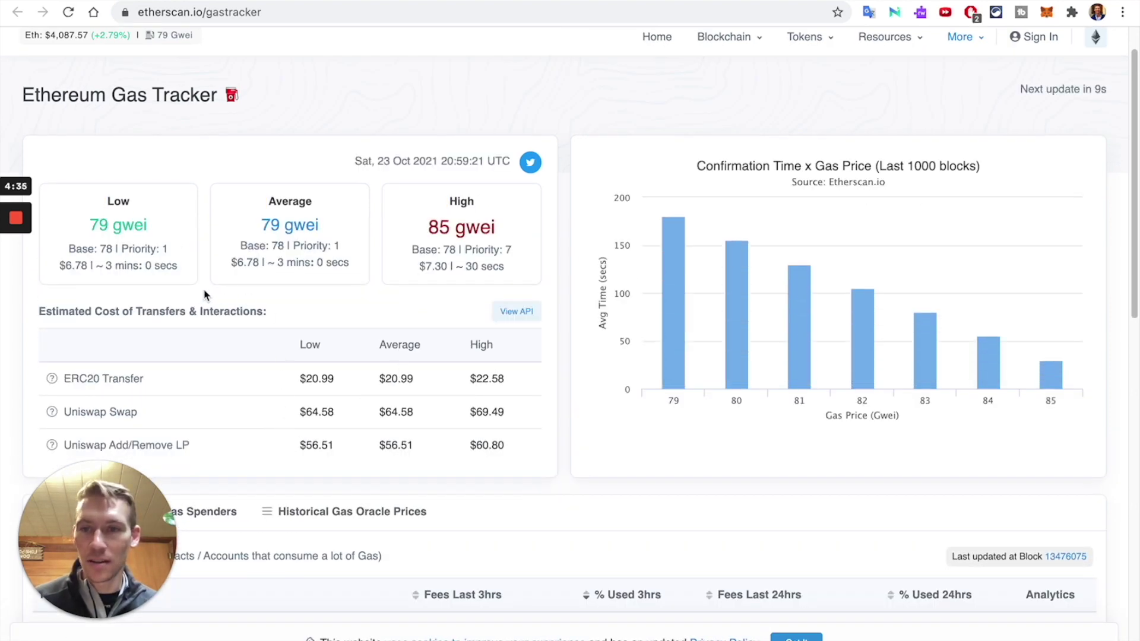
key(super+r)
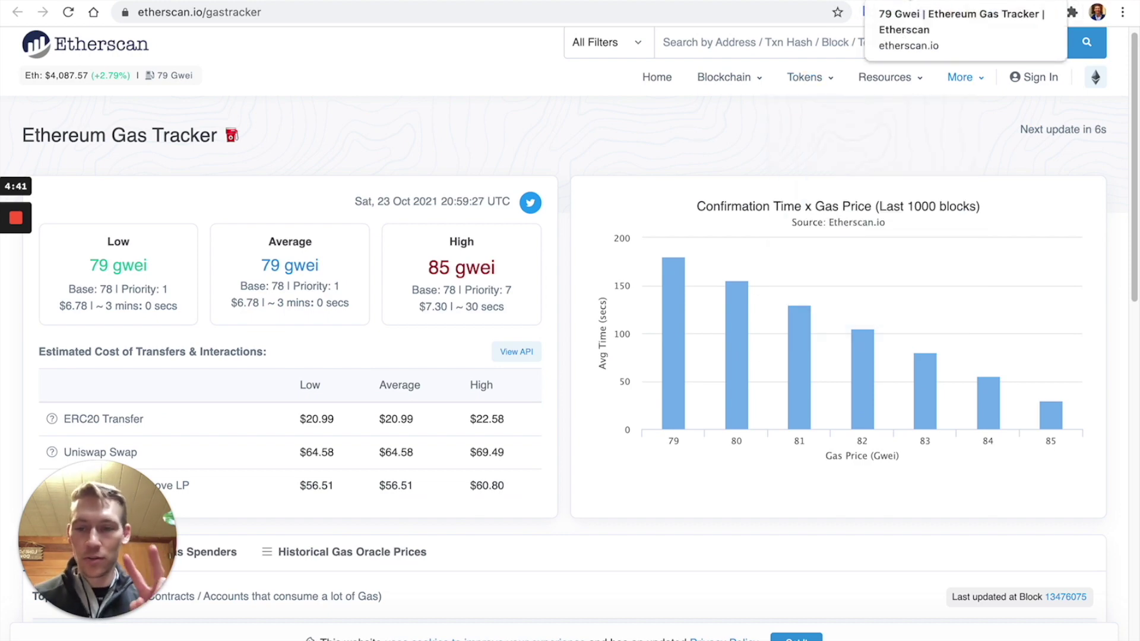
click(772, 1)
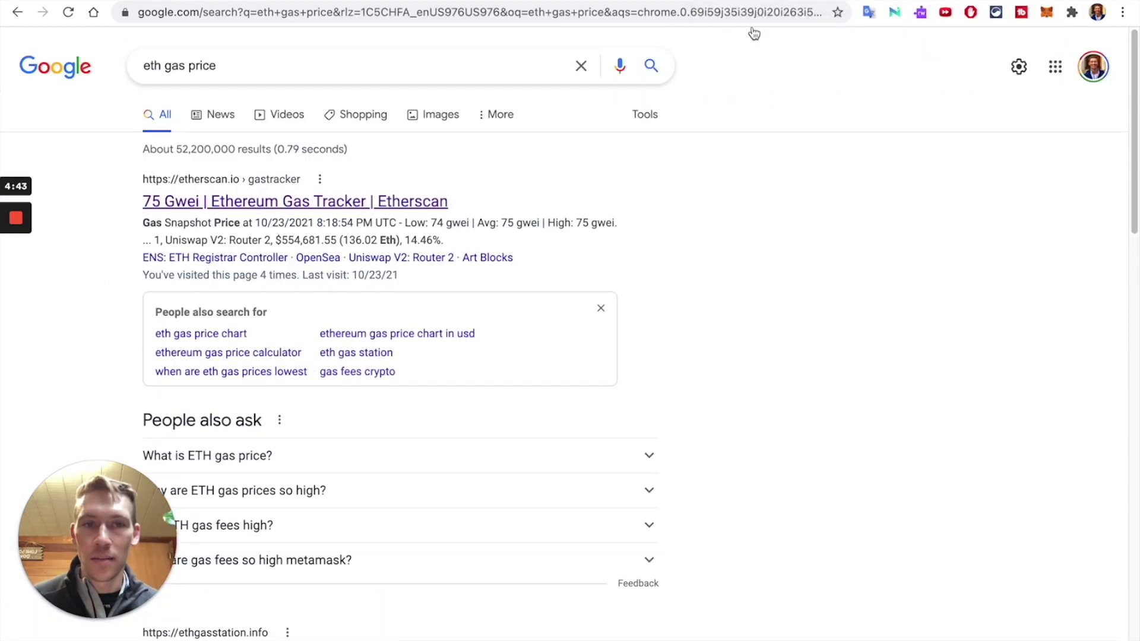
scroll(333, 232, down, 3)
scroll(433, 191, up, 3)
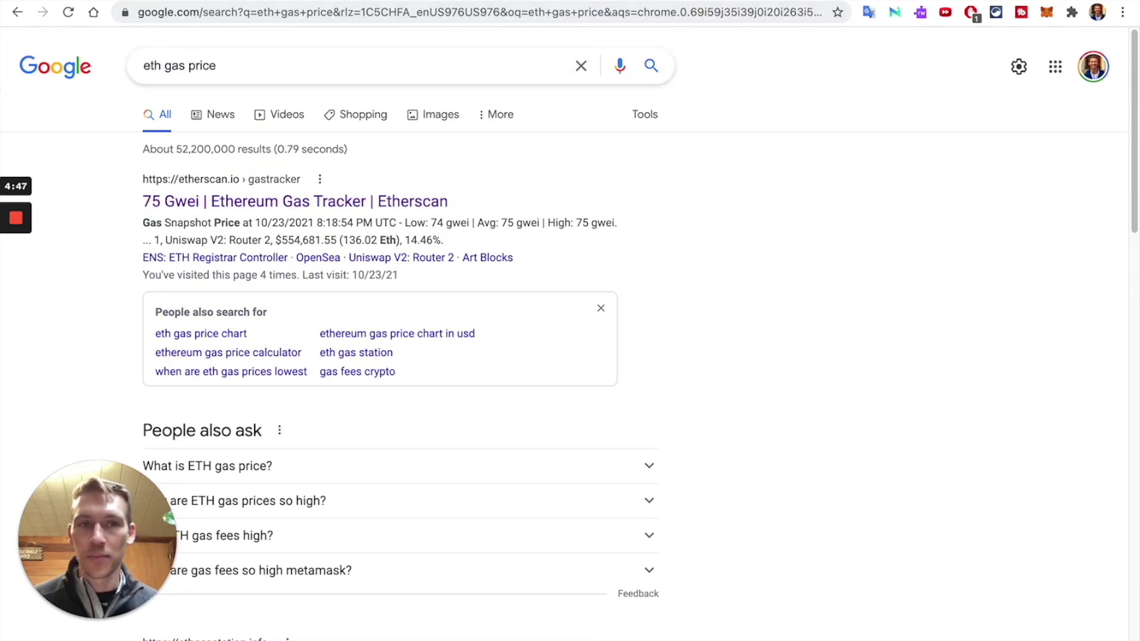
click(554, 1)
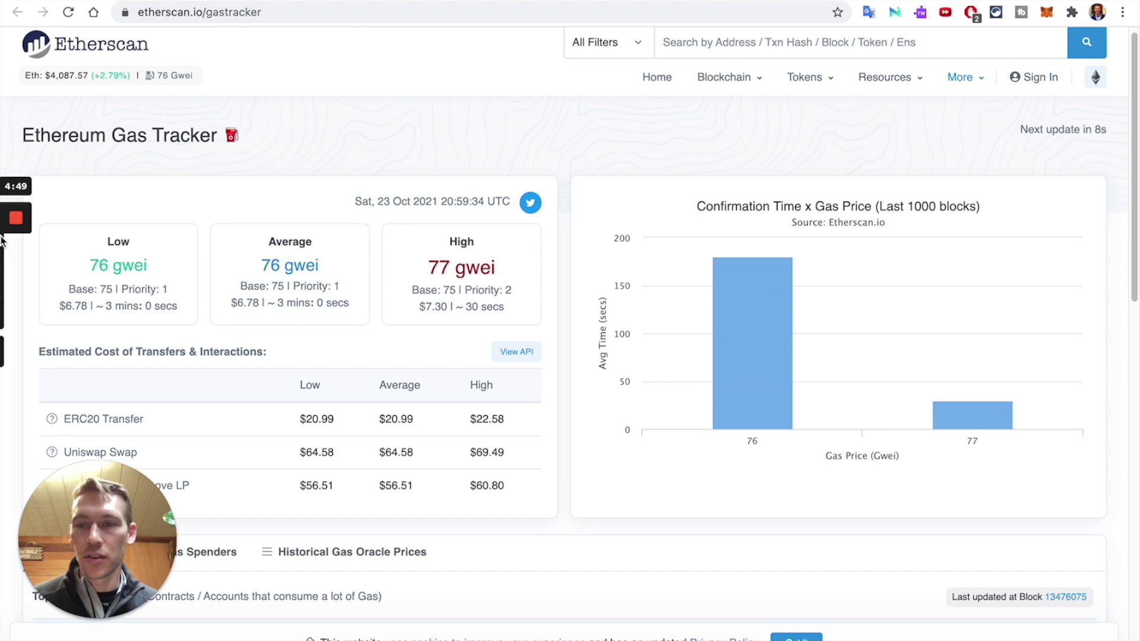
Step: Compare against the ethereumprice.org weekly gas heatmap, then return to the StrongBlock node form
mouse_move(16, 298)
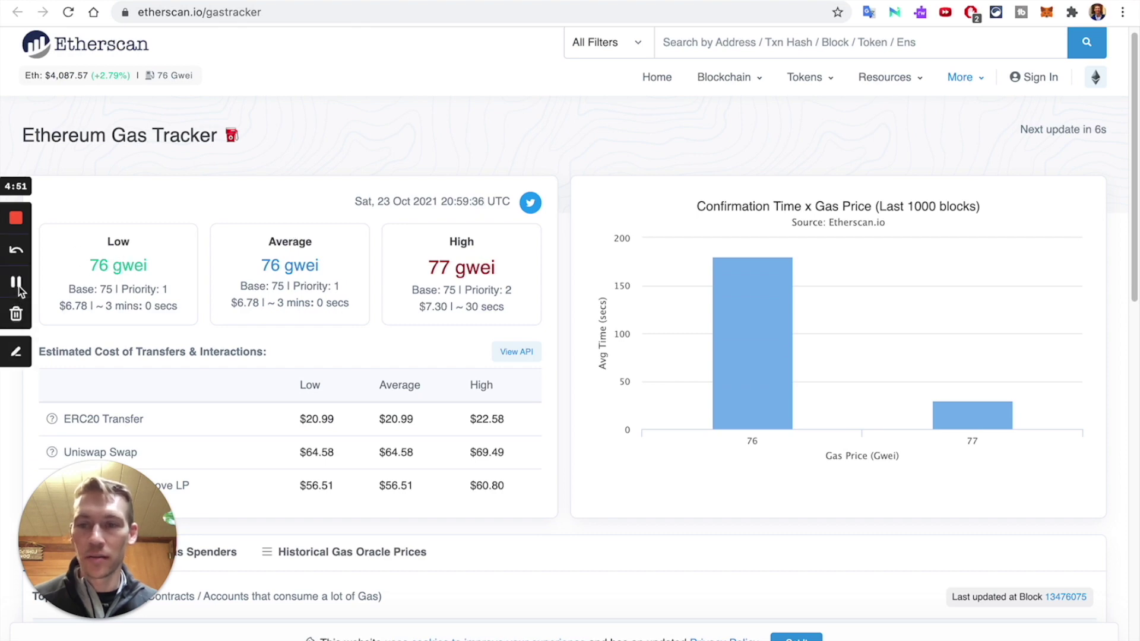
click(19, 288)
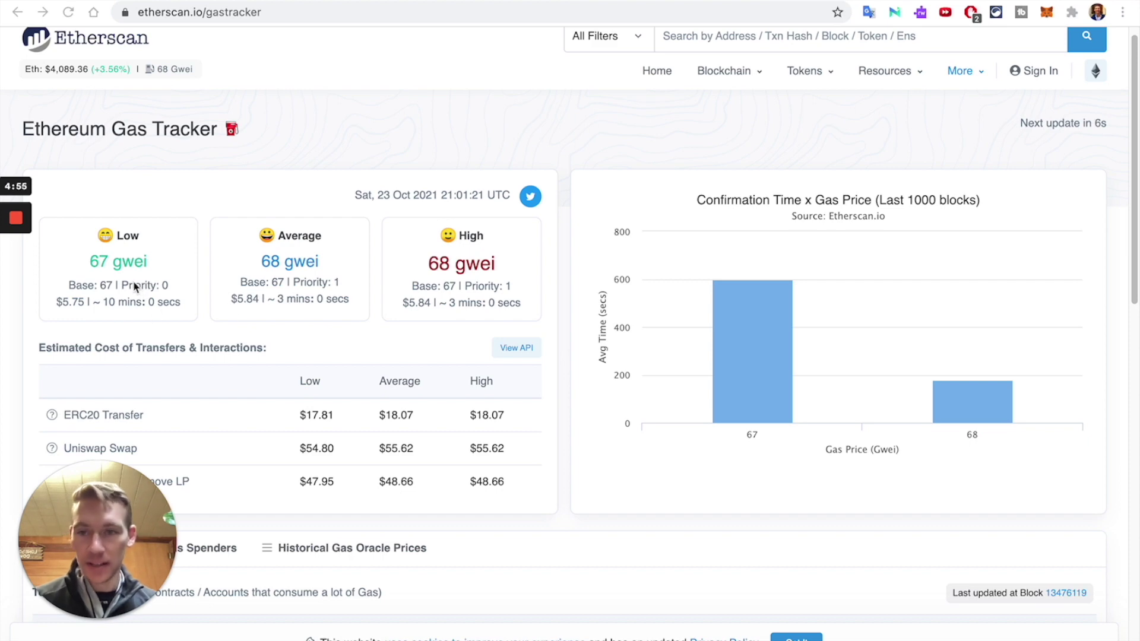
key(ctrl+Tab)
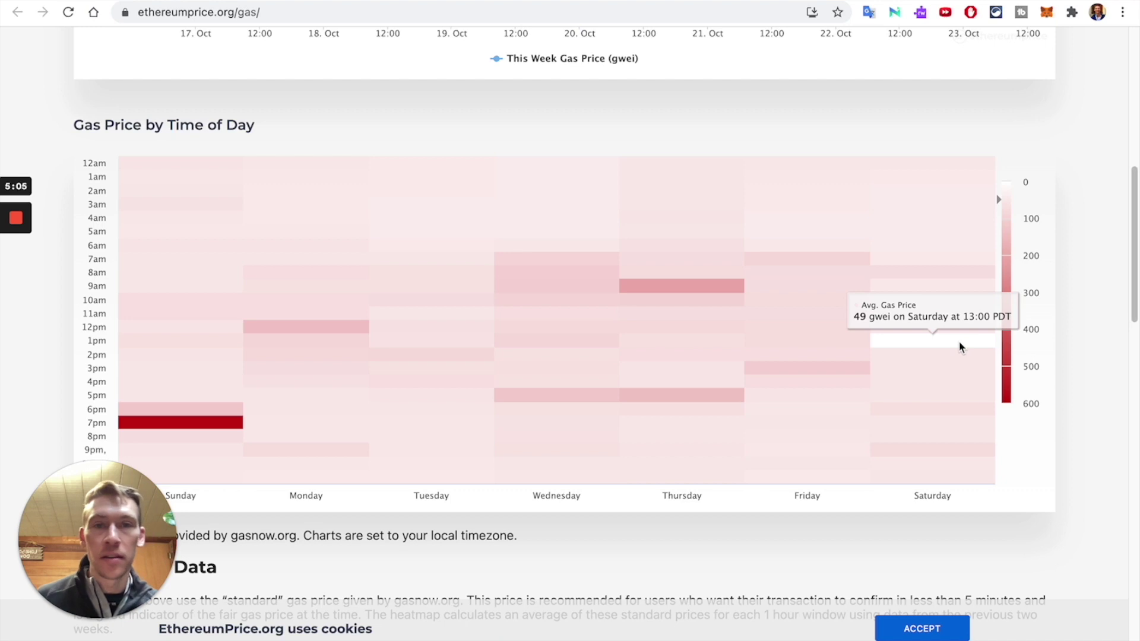
key(ctrl+Tab)
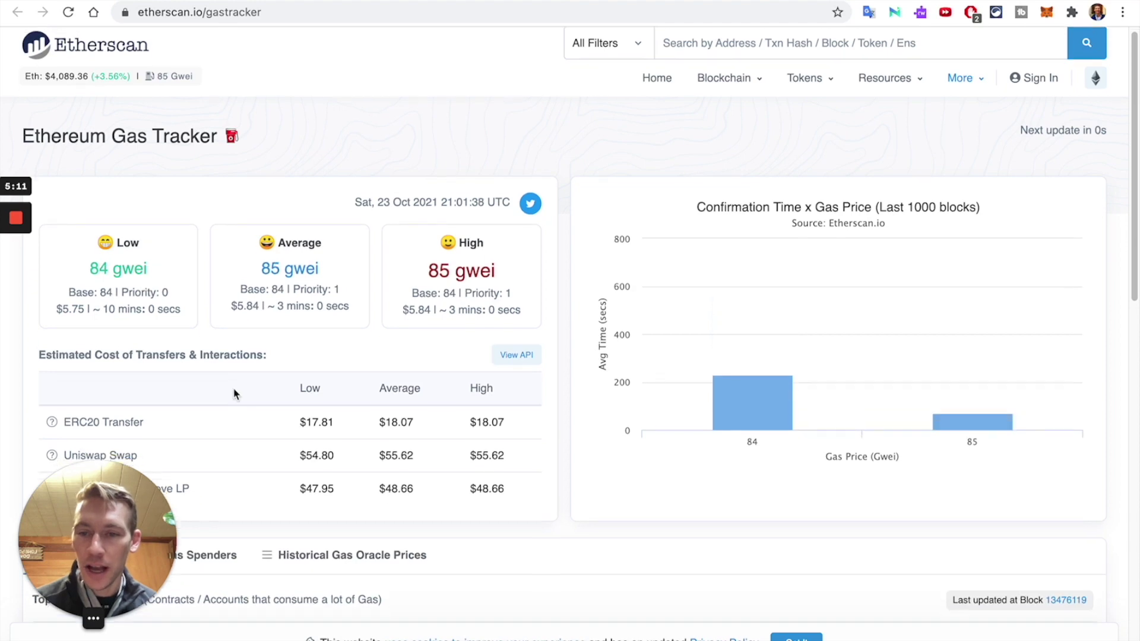
scroll(234, 394, down, 5)
scroll(283, 178, up, 2)
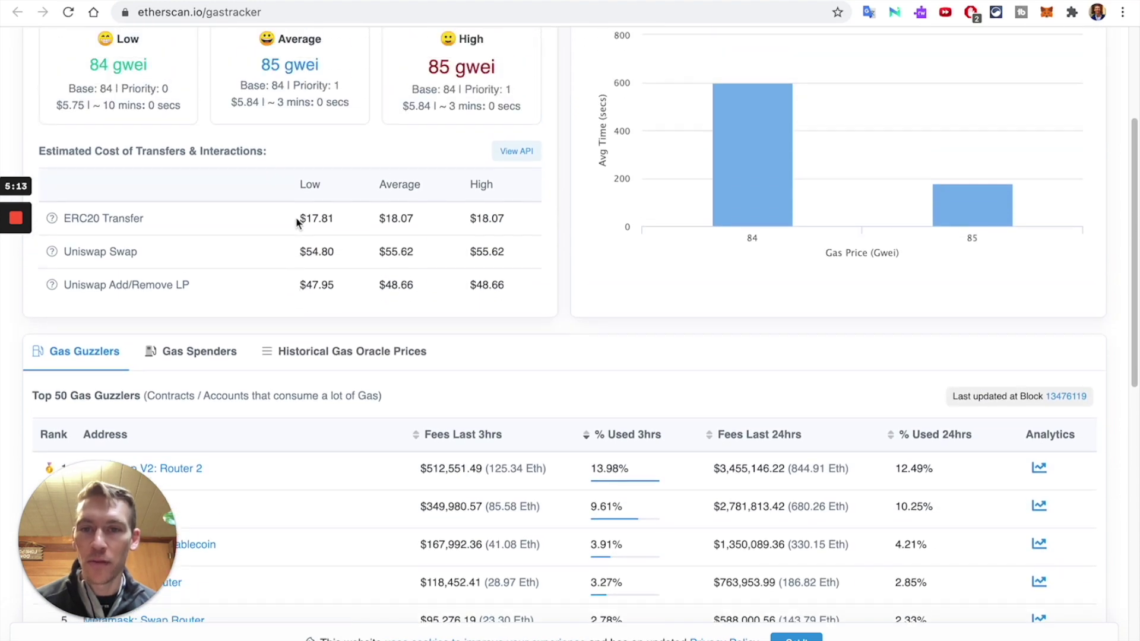
scroll(297, 222, up, 3)
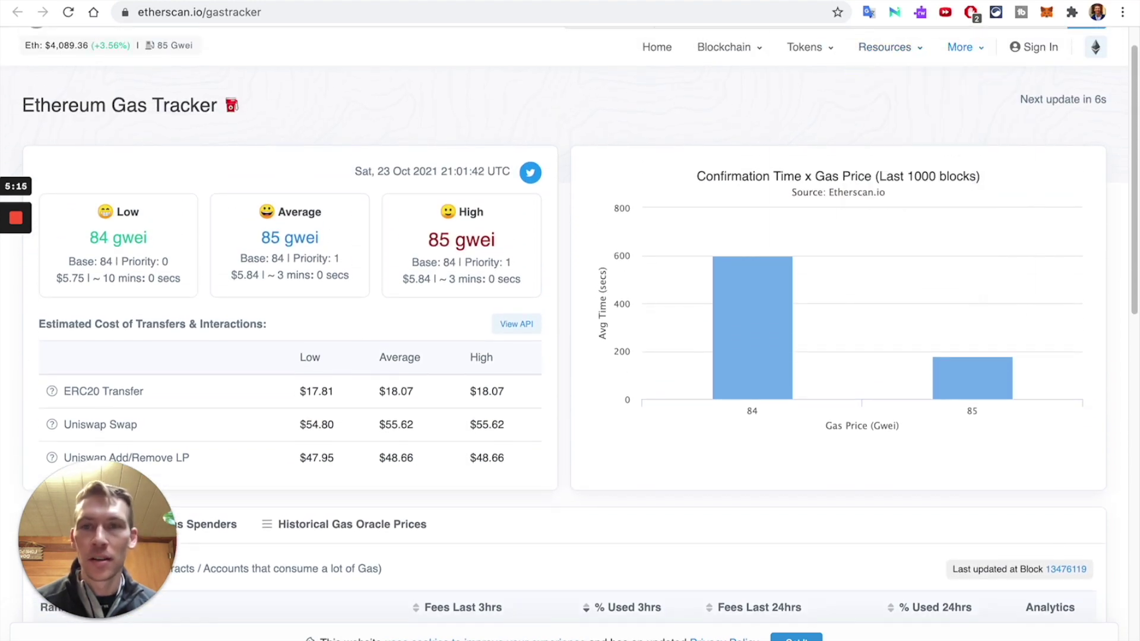
key(ctrl+Tab)
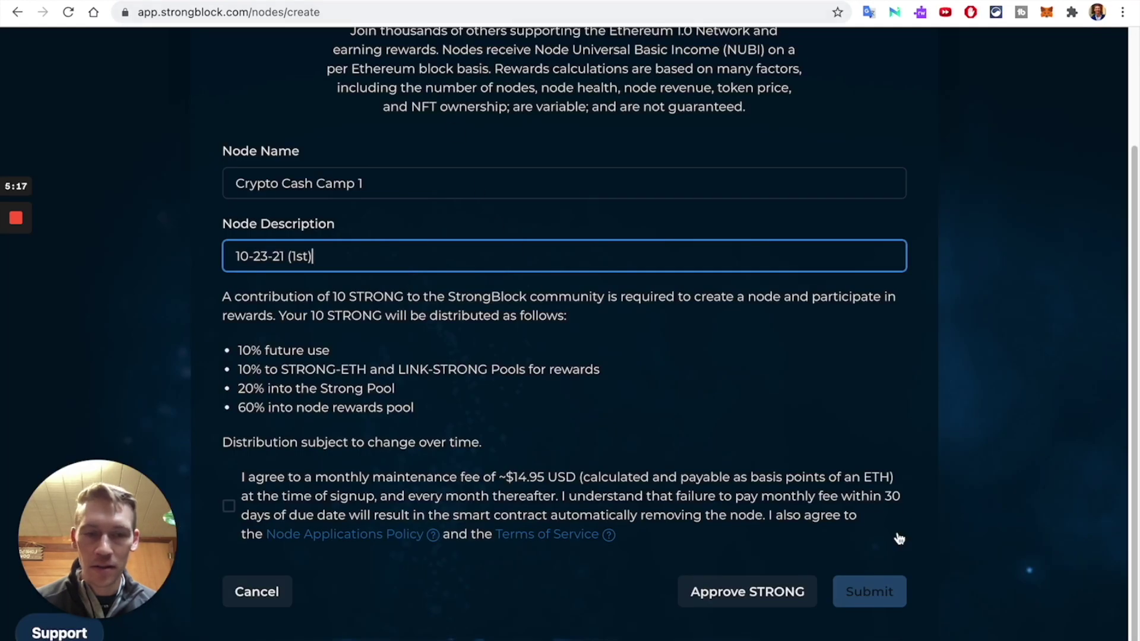
Step: Agree to the monthly maintenance-fee terms and request approval for StrongBlock to spend STRONG
click(229, 507)
key(ctrl+Tab)
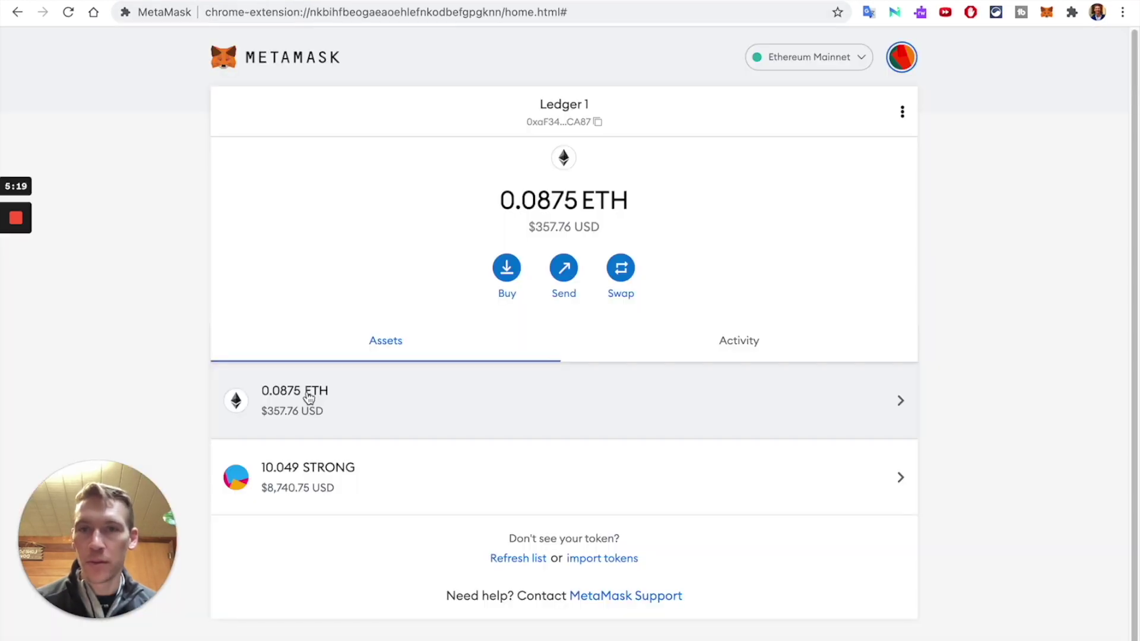
key(ctrl+shift+Tab)
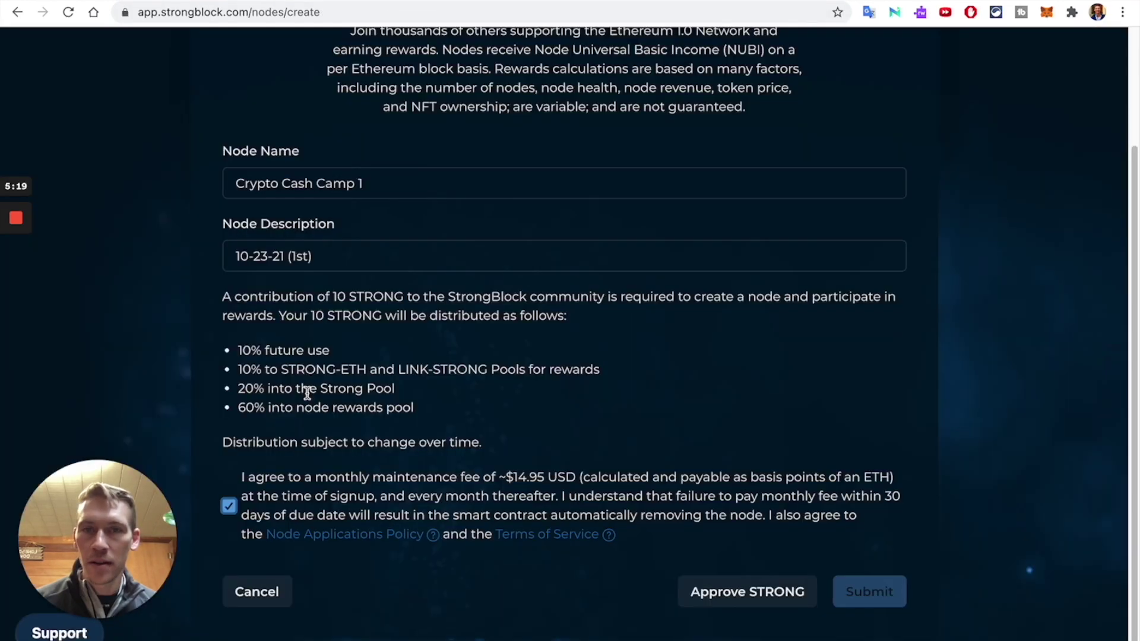
click(775, 596)
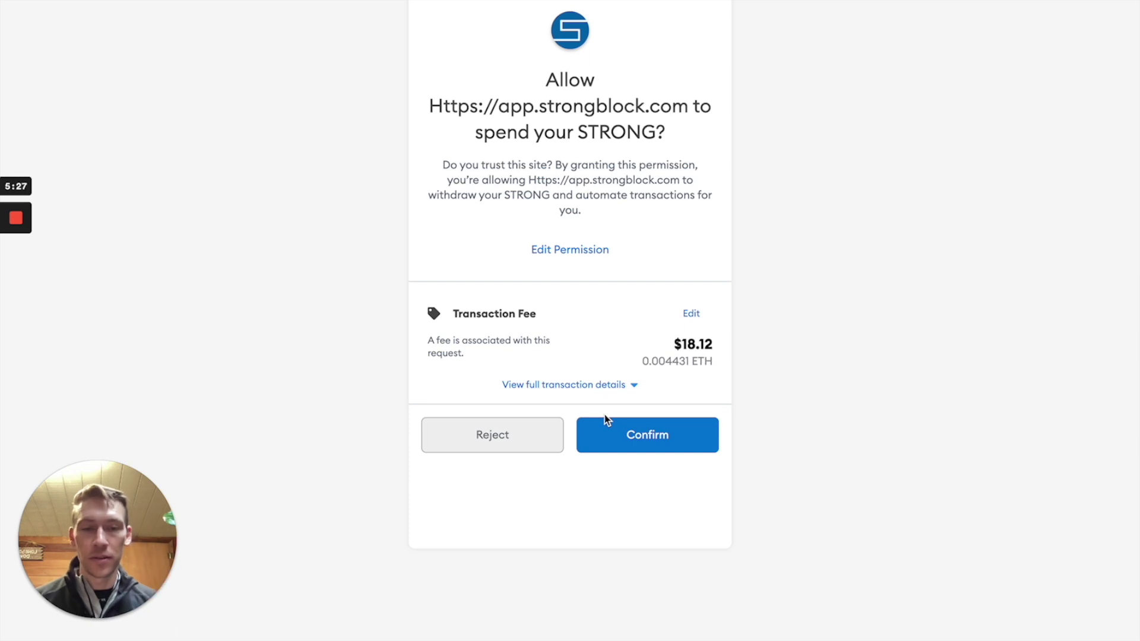
Step: Set a custom spend limit of 10.1 STRONG in MetaMask and confirm the approval
click(613, 391)
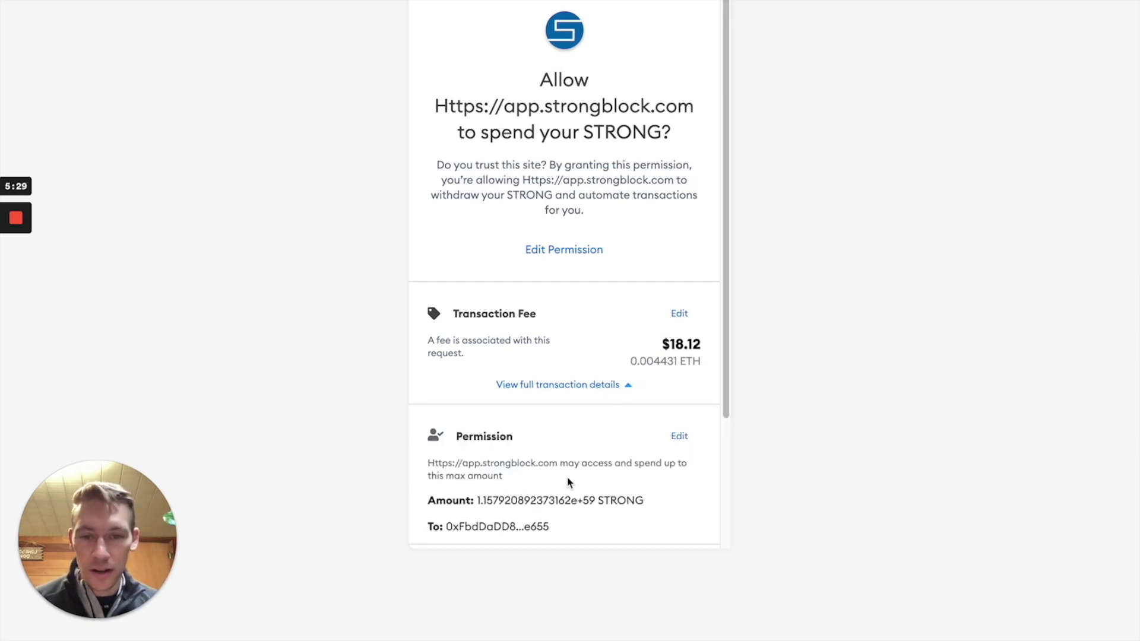
scroll(666, 465, down, 1)
click(681, 416)
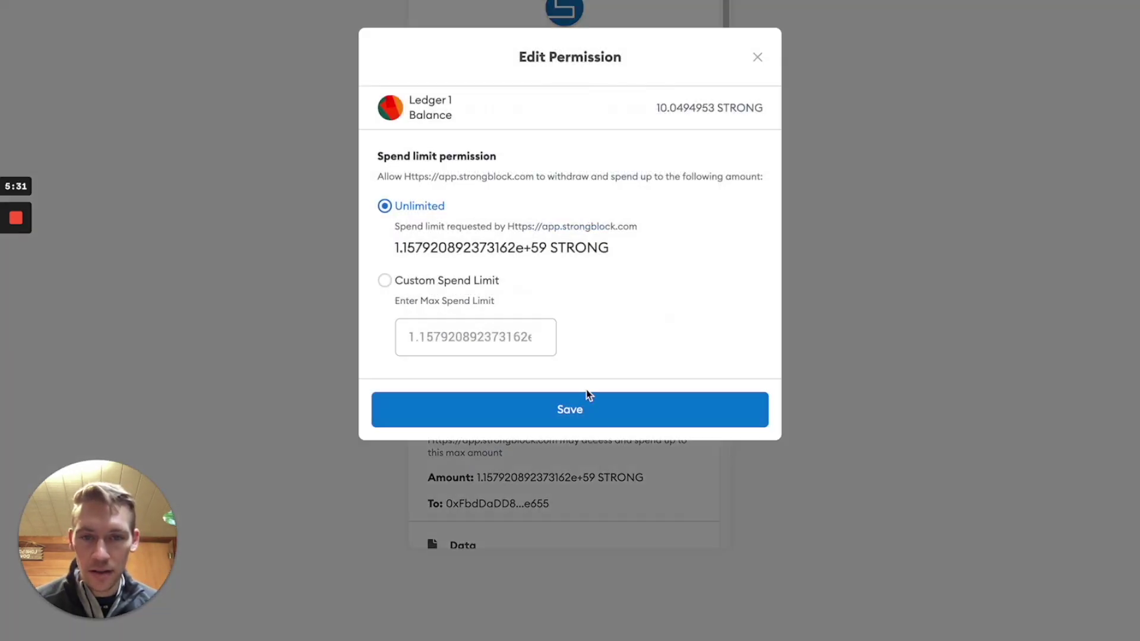
click(385, 281)
click(453, 337)
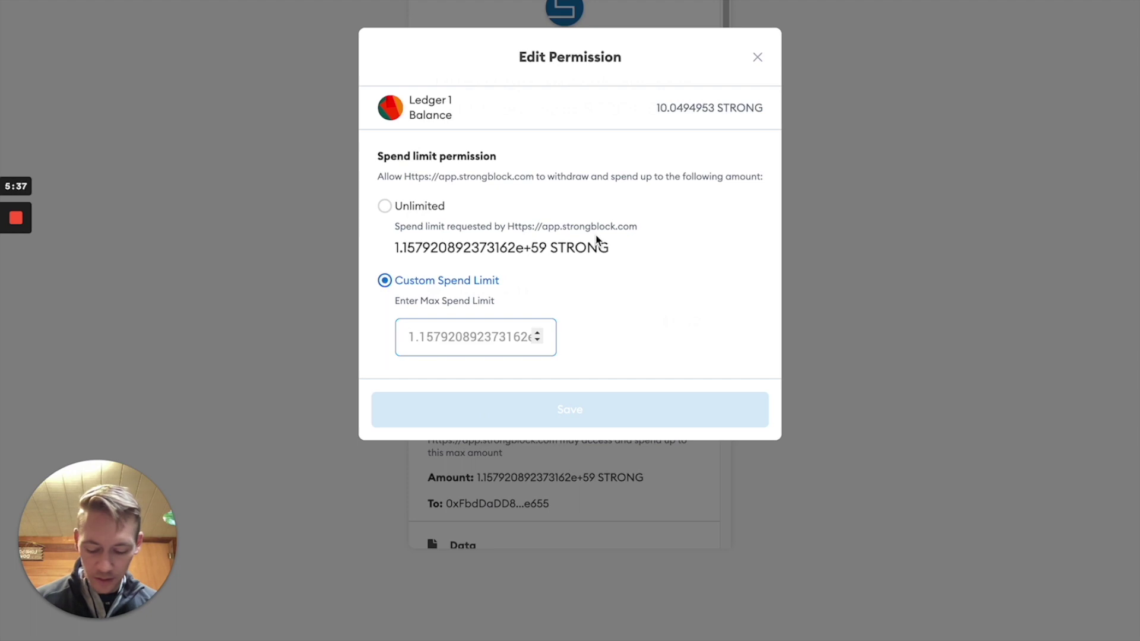
text(10.1)
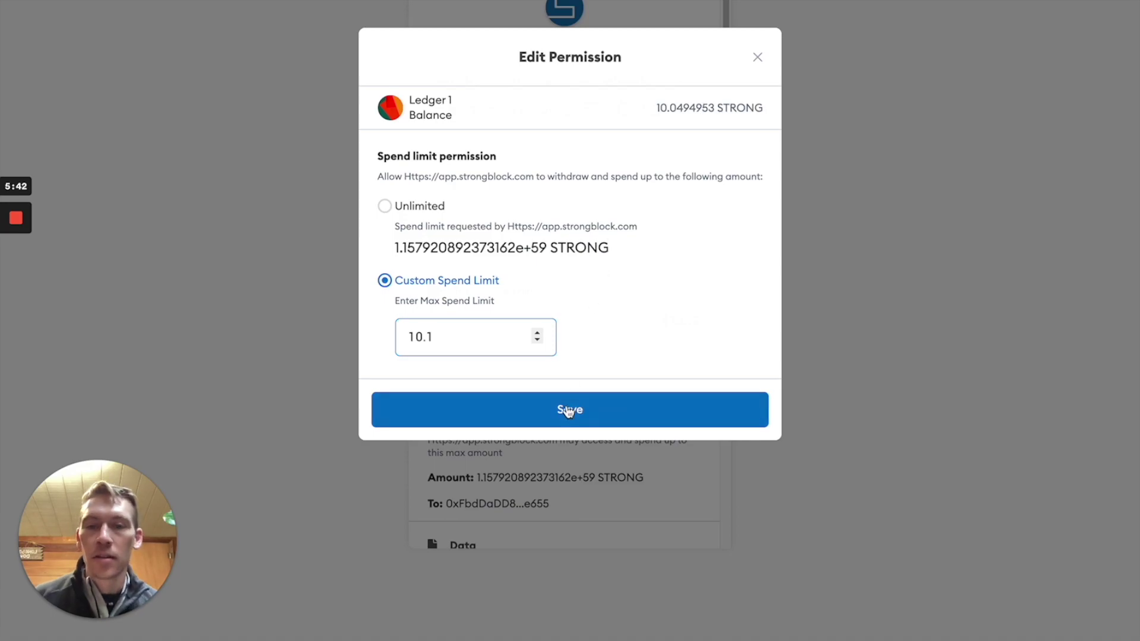
click(570, 409)
scroll(575, 431, down, 3)
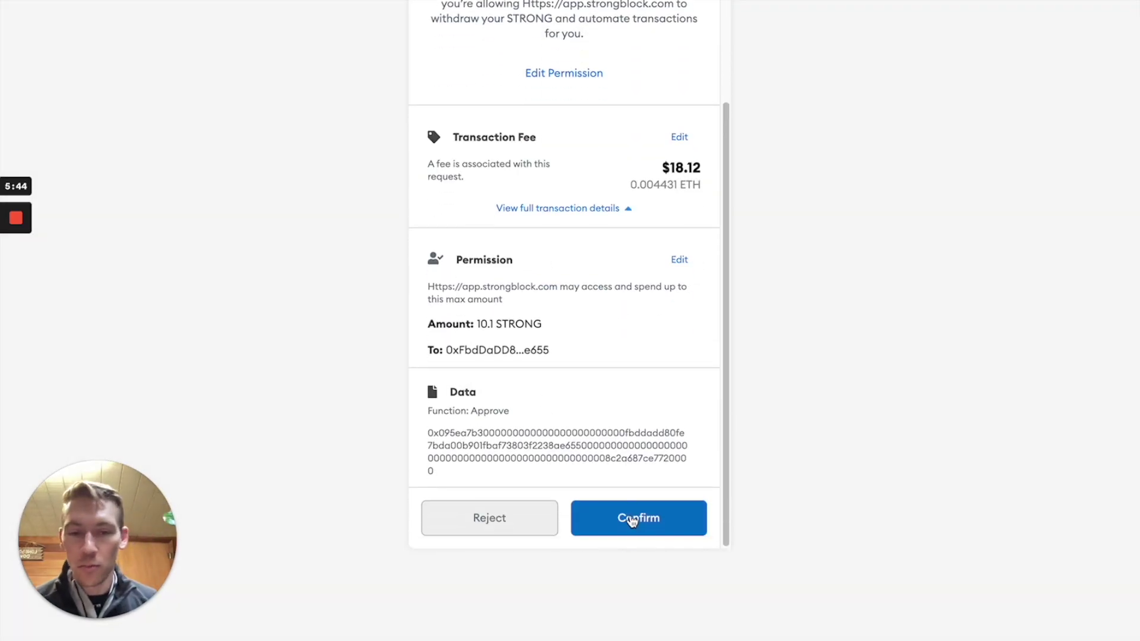
click(633, 521)
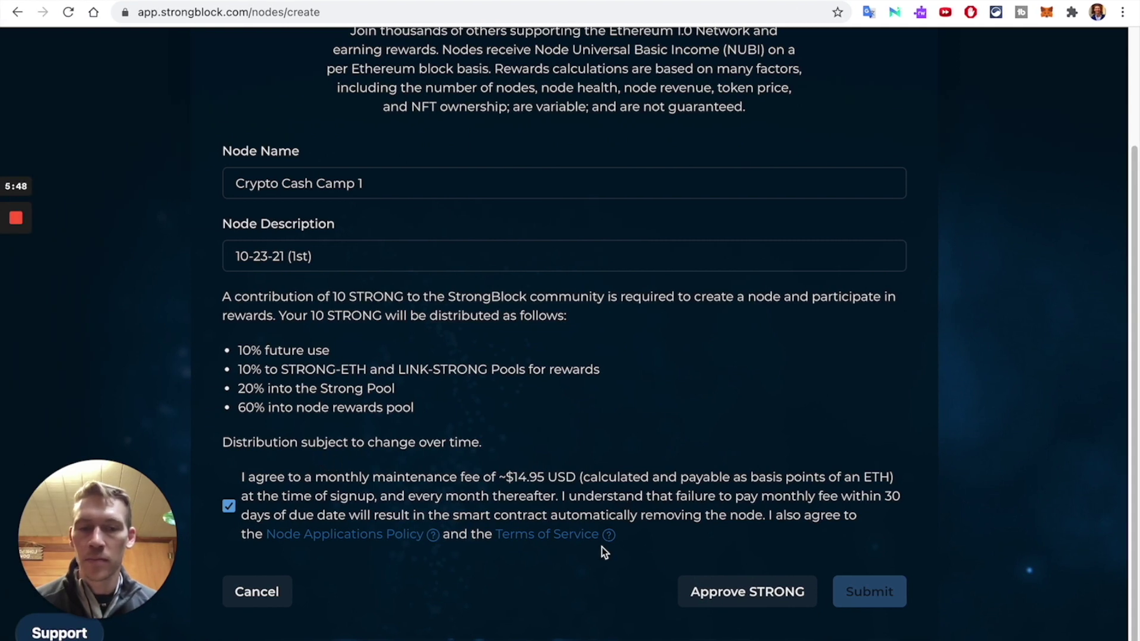
Step: Check MetaMask's Activity showing Approve STRONG still pending, then switch to CoinMarketCap's Ethereum page
click(1046, 12)
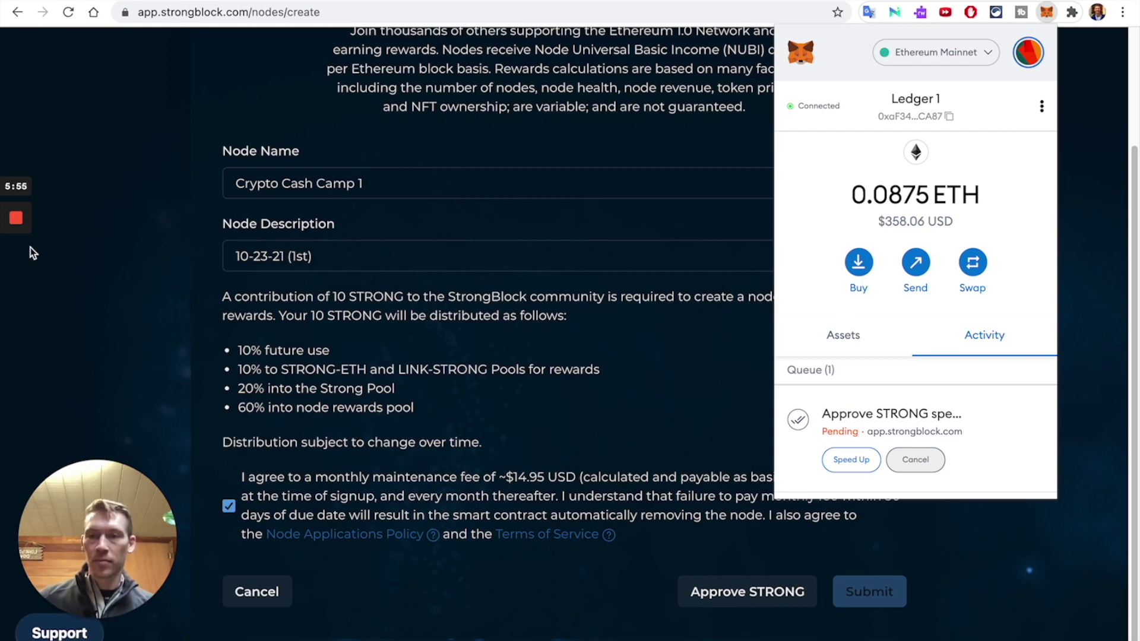
mouse_move(17, 281)
click(16, 283)
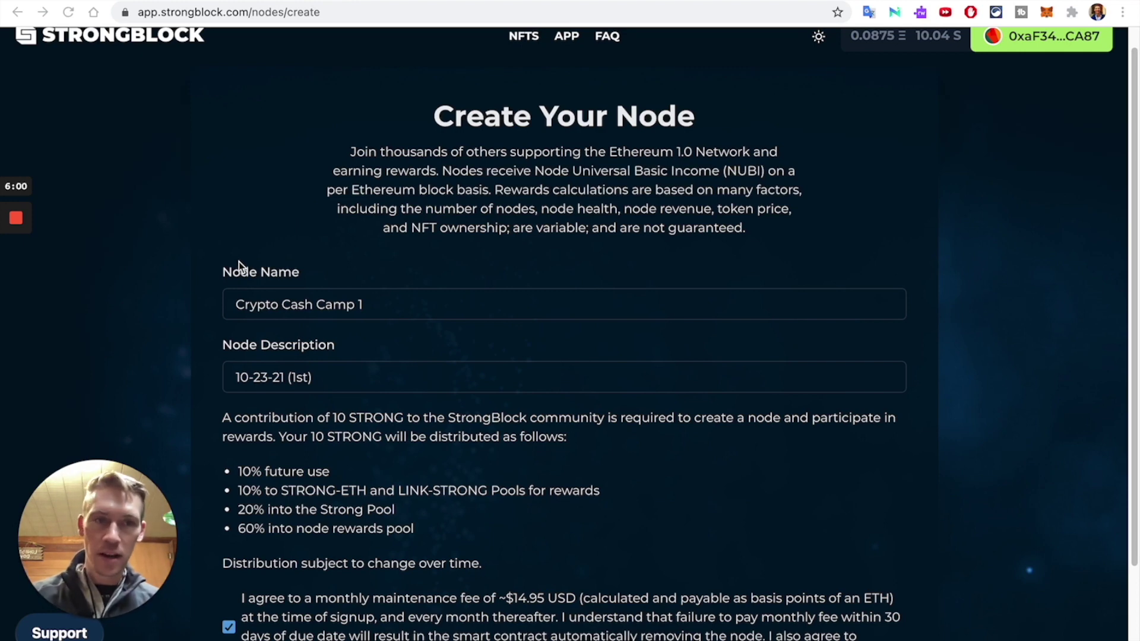
click(1048, 14)
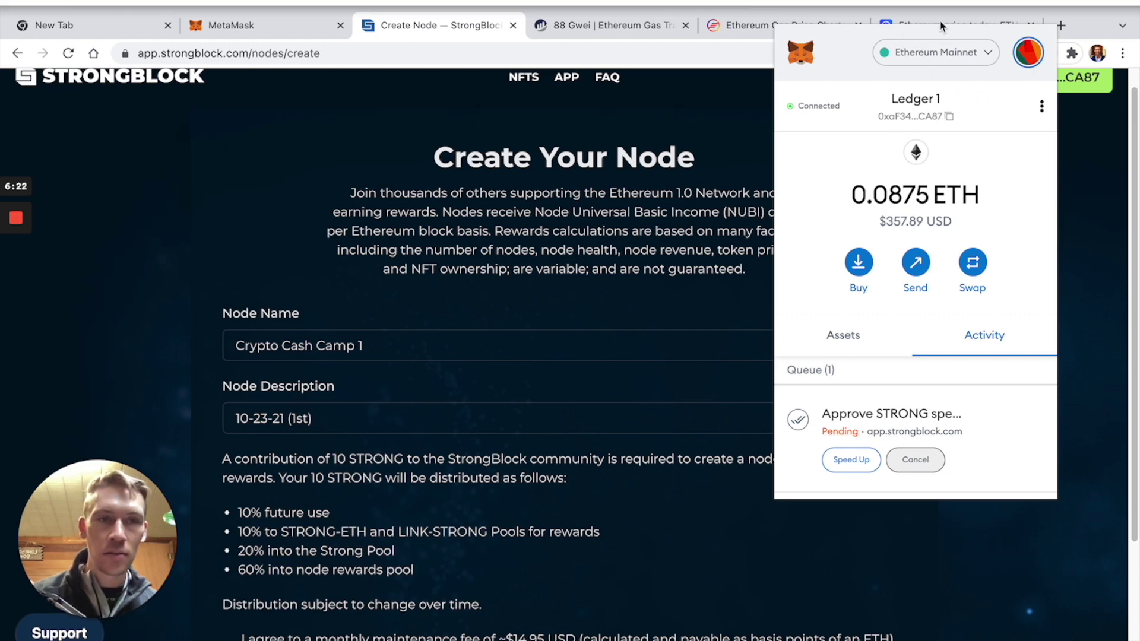
key(Escape)
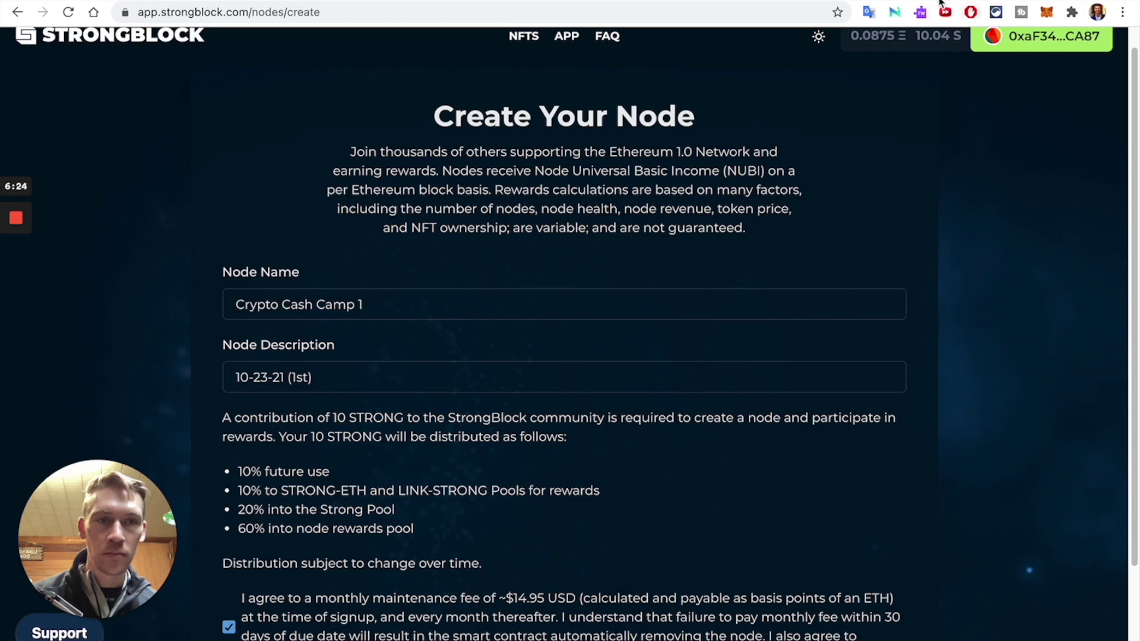
key(super+9)
Step: Convert 0.0057 ETH to $23.32 in CoinMarketCap's converter, then return to the MetaMask wallet tab
double_click(1035, 410)
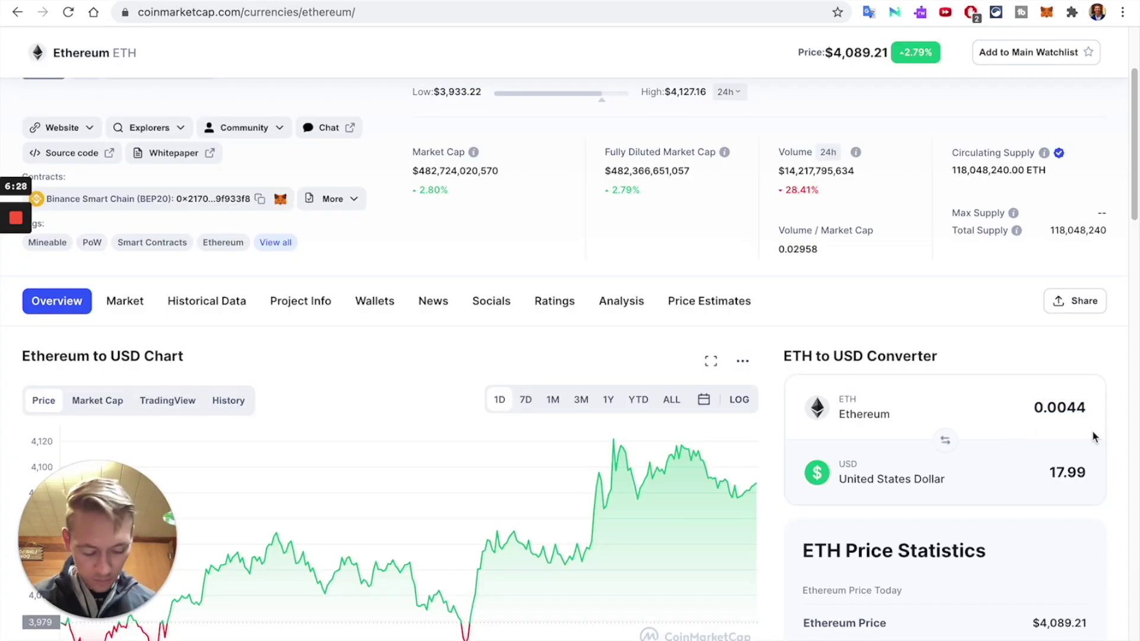
key(BackSpace)
text(0.0057)
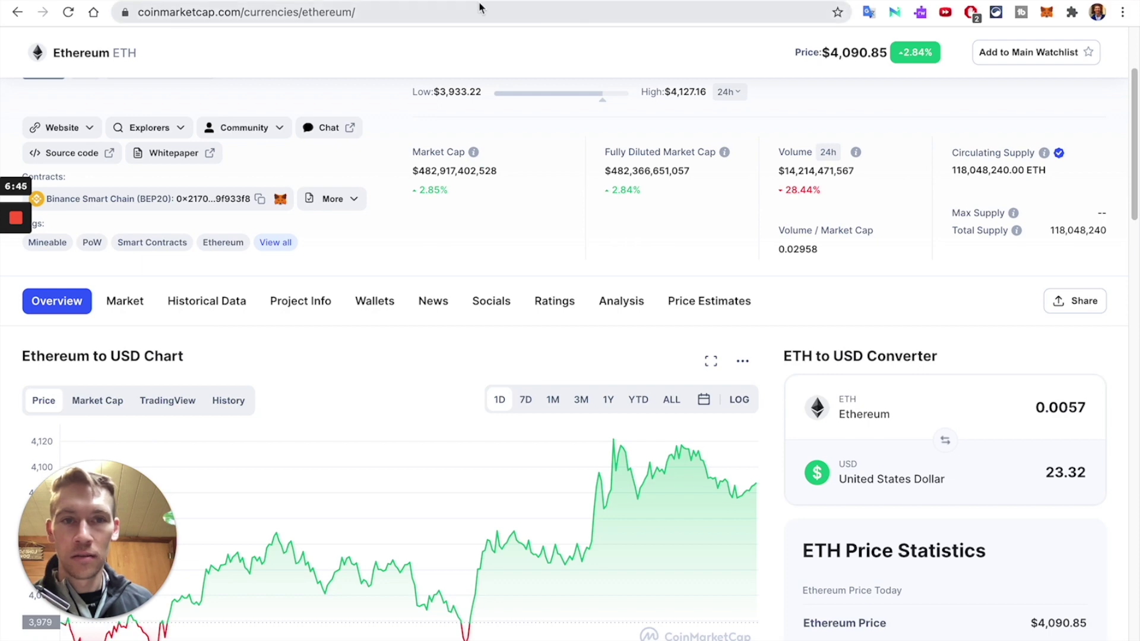
key(ctrl+Tab)
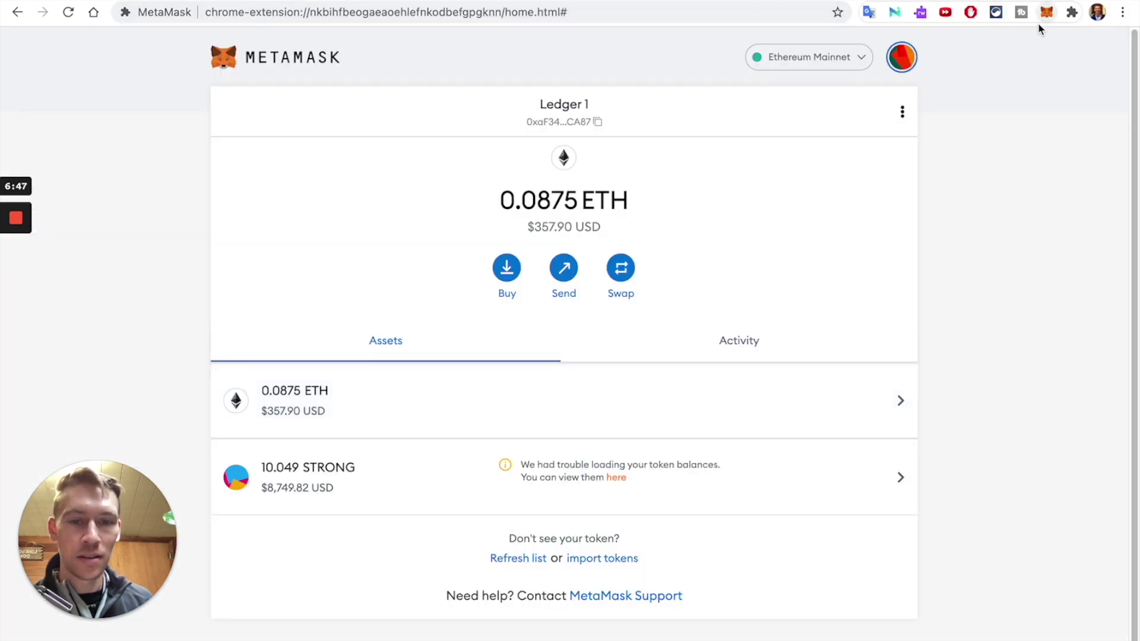
Step: Verify Approve STRONG completed in MetaMask and StrongBlock's recent transactions, leaving 0.0844 ETH and 10.04 STRONG
click(1047, 13)
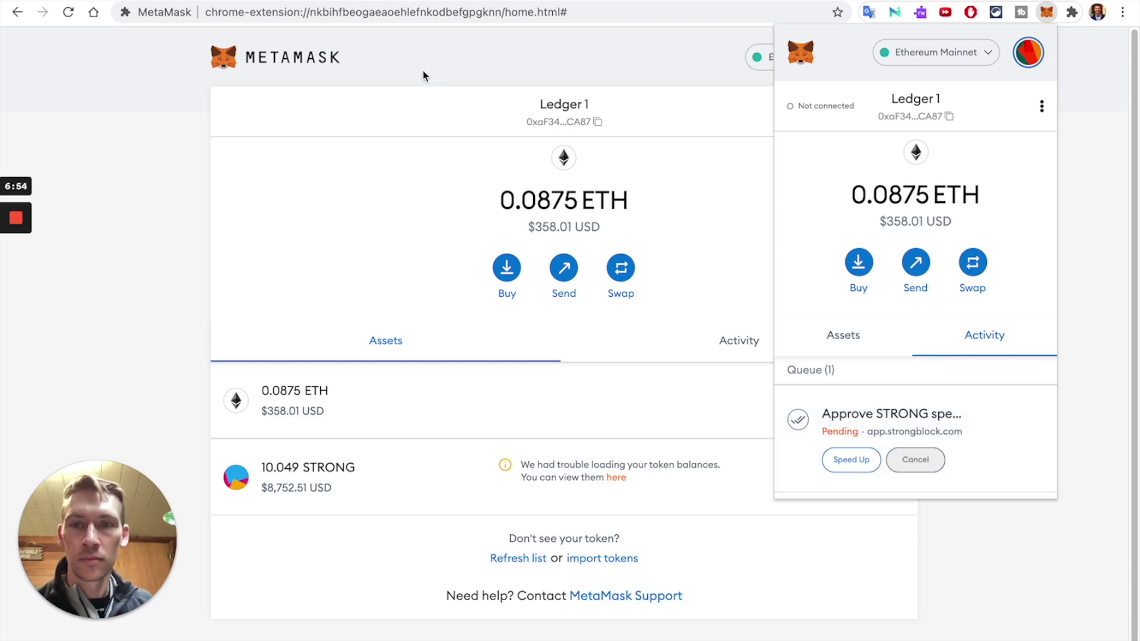
key(ctrl+w)
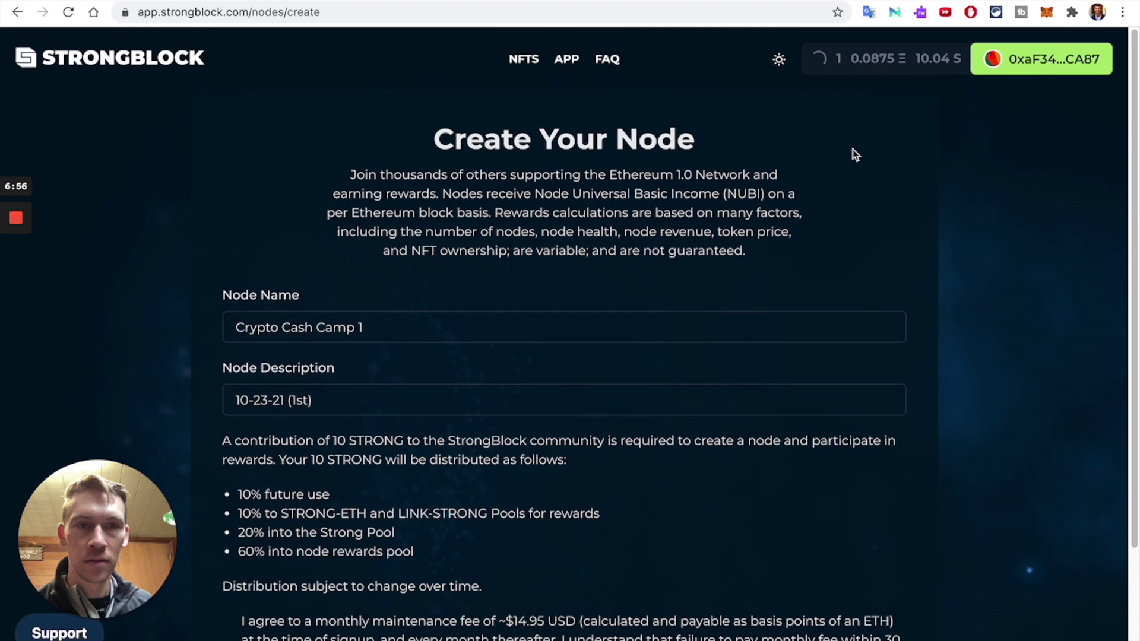
click(1048, 12)
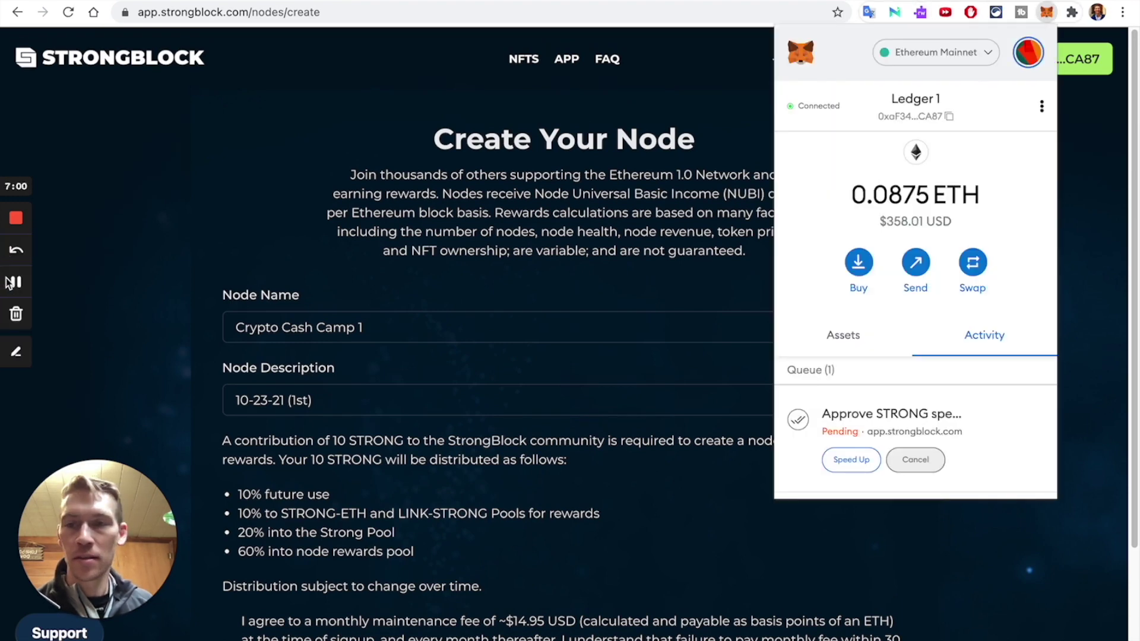
click(56, 281)
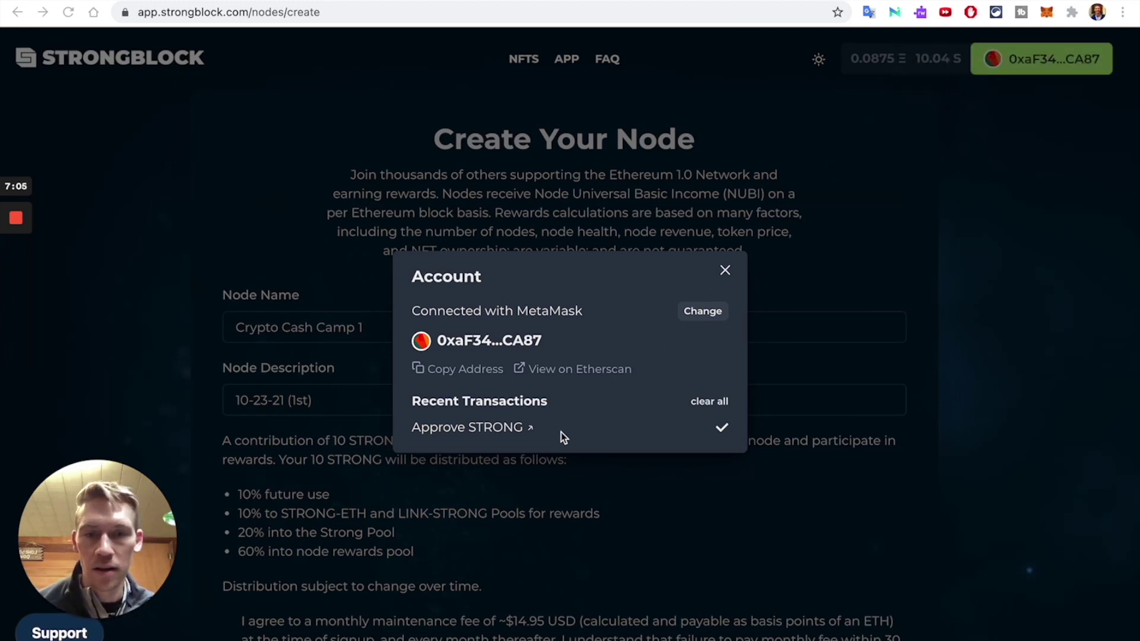
click(726, 271)
Step: Scroll through the node form and review the wallet's recent activity in MetaMask
scroll(817, 230, down, 3)
scroll(813, 232, up, 3)
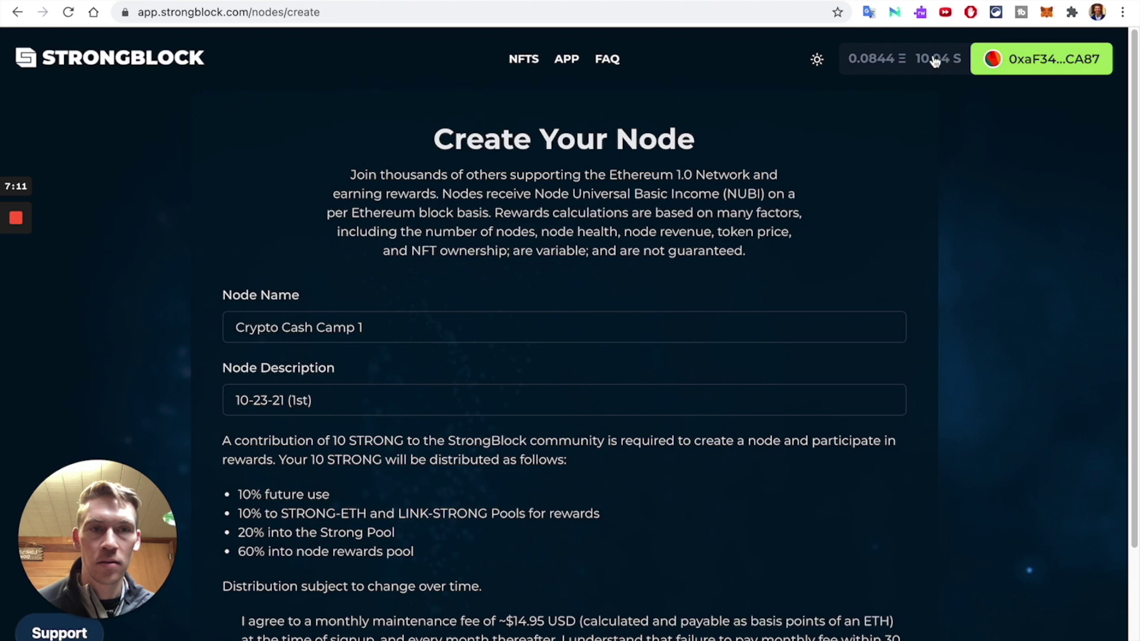
scroll(200, 209, down, 3)
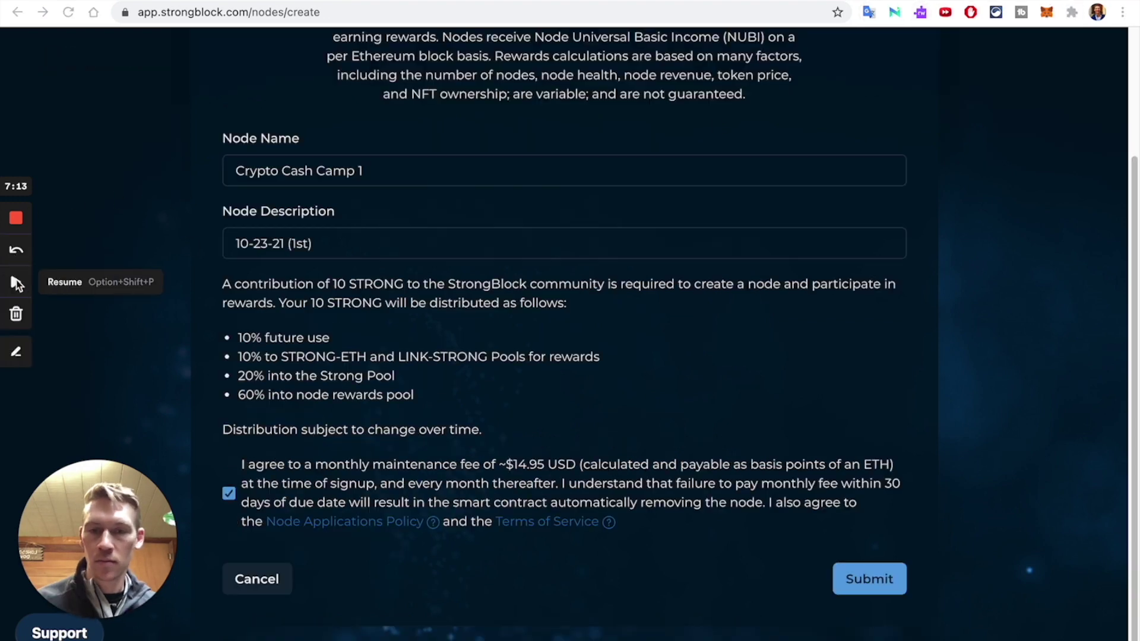
scroll(423, 224, up, 3)
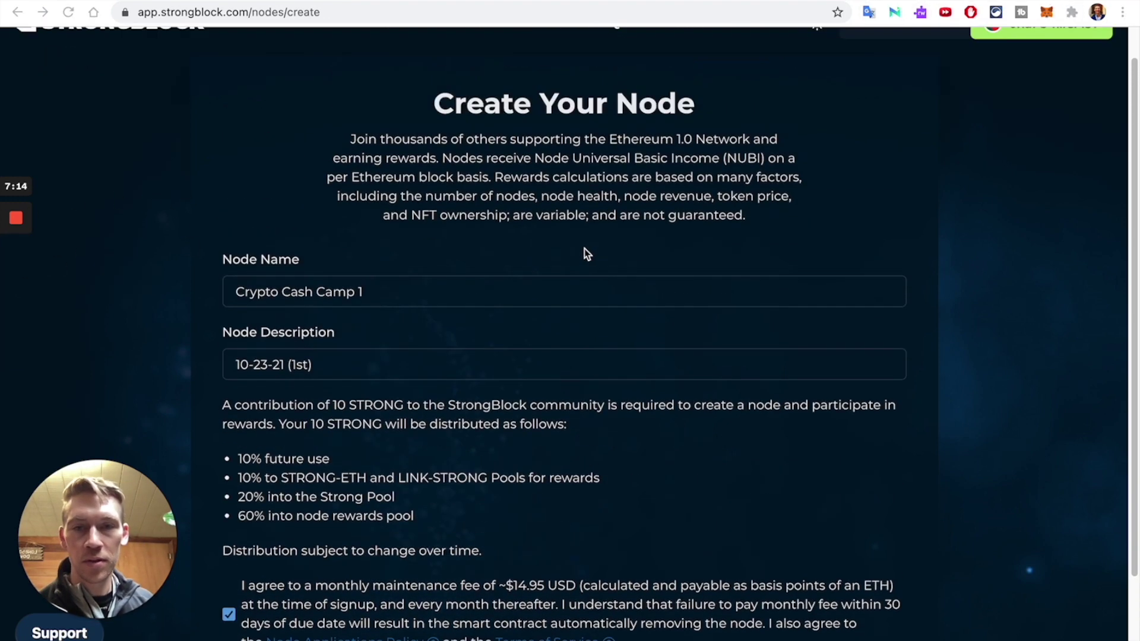
scroll(519, 440, down, 1)
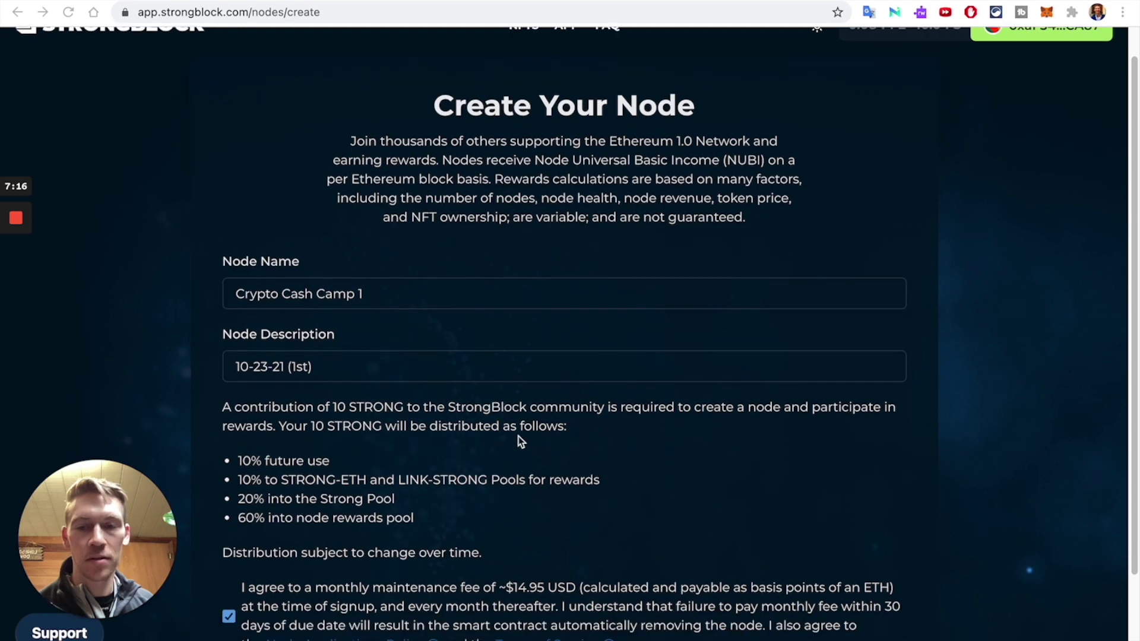
scroll(718, 543, down, 2)
scroll(857, 529, up, 3)
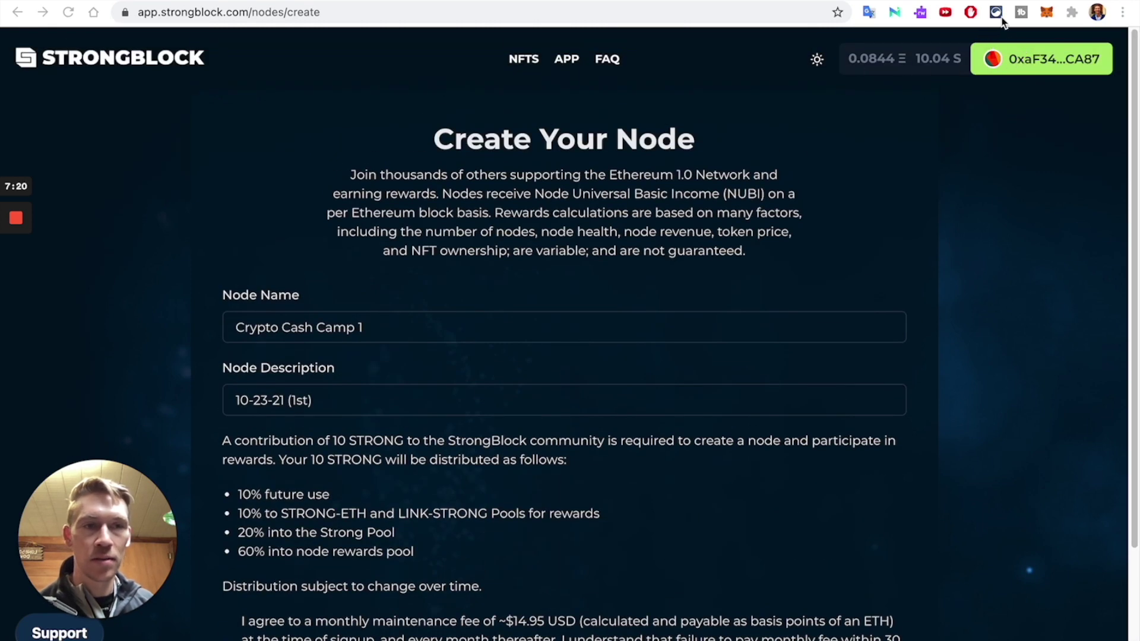
click(1047, 14)
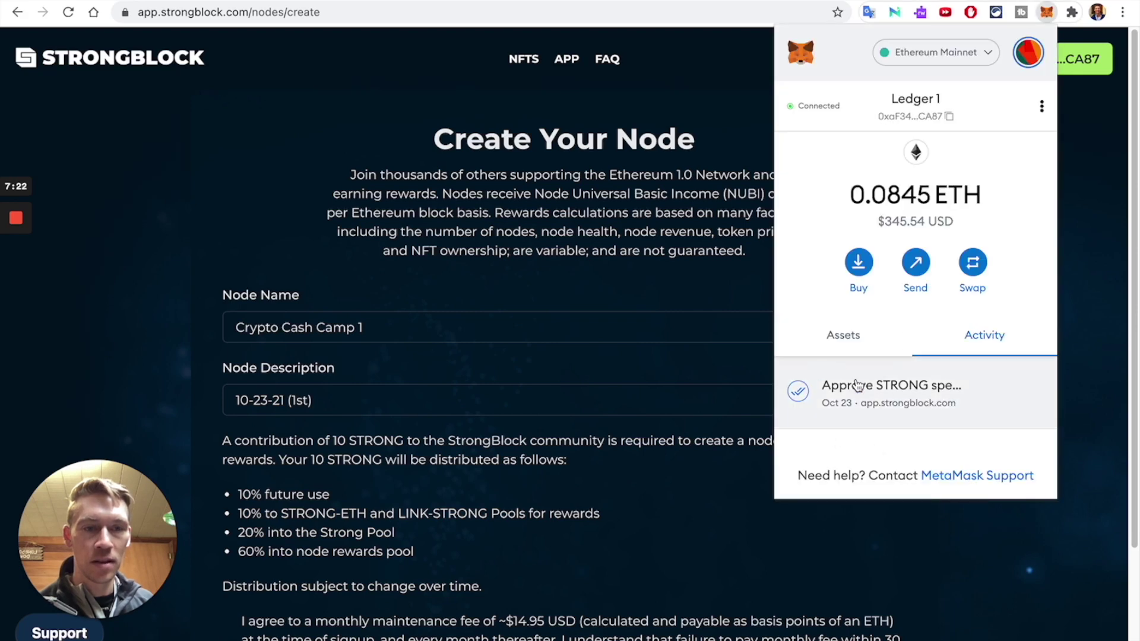
click(951, 536)
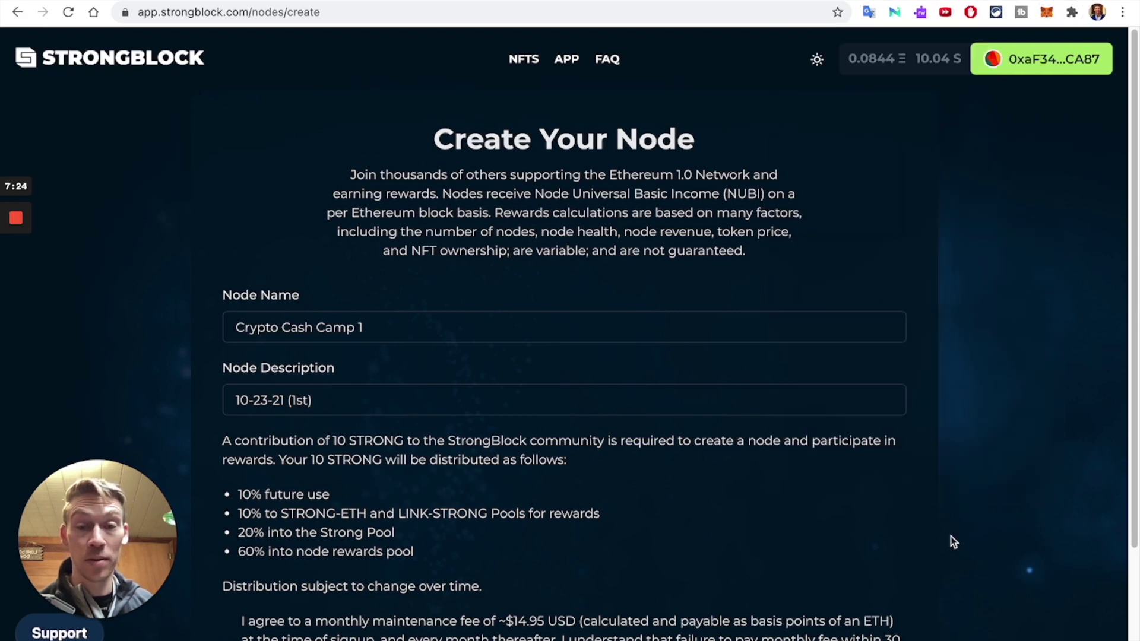
Step: Check Etherscan's gas tracker at 70–72 gwei, then return to the StrongBlock node form
scroll(740, 501, down, 3)
click(598, 2)
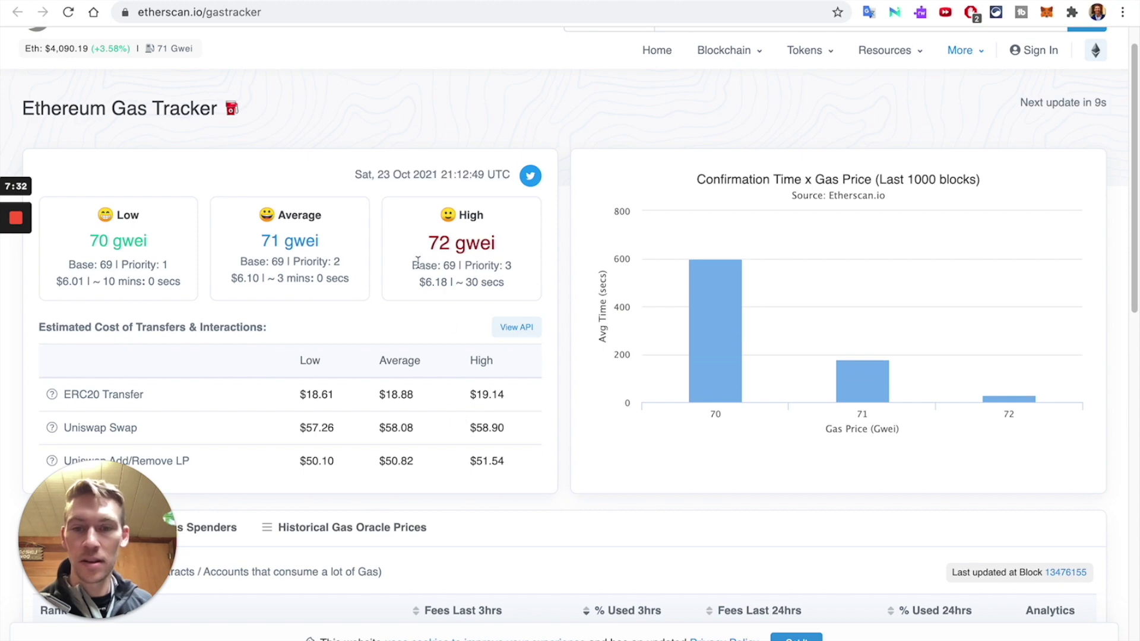
key(ctrl+Tab)
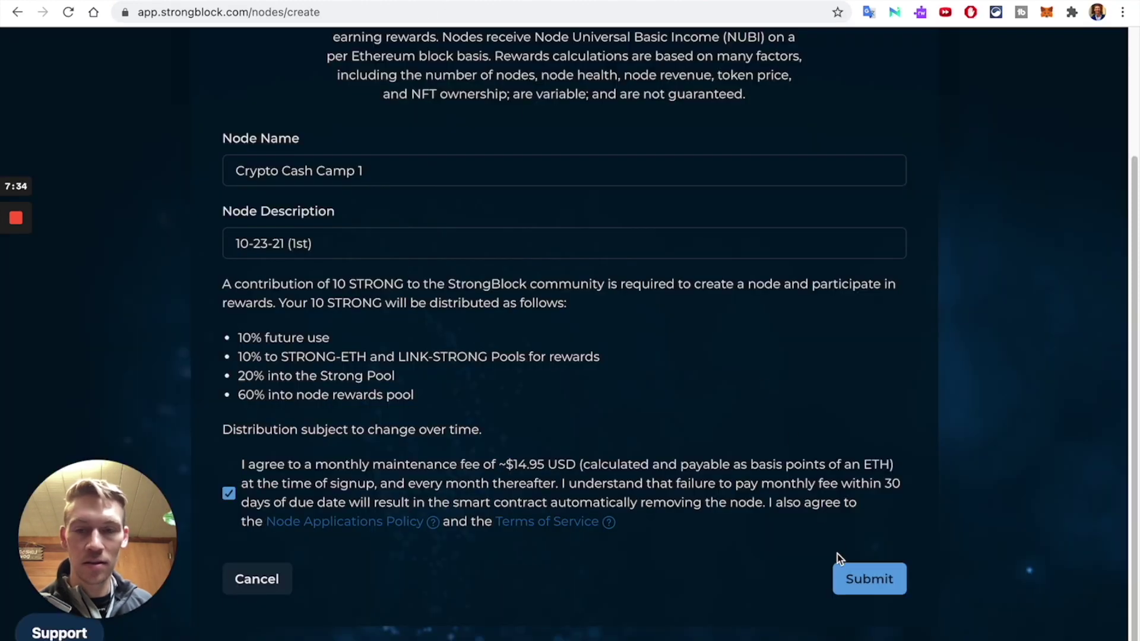
Step: Submit the node request and try the Low gas priority in MetaMask
click(849, 586)
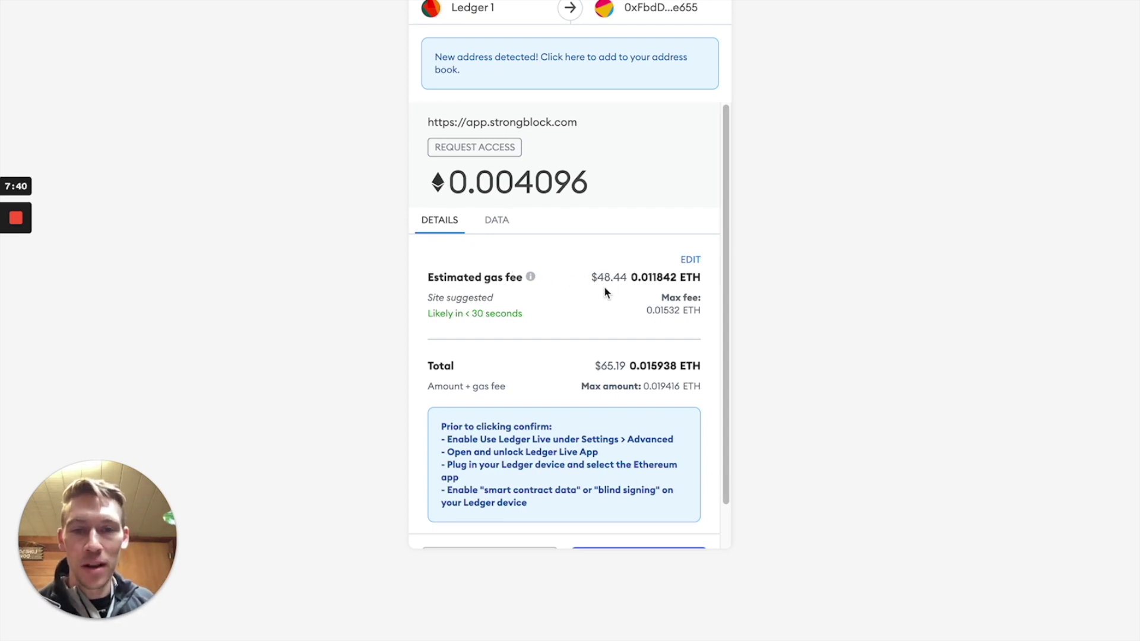
click(689, 261)
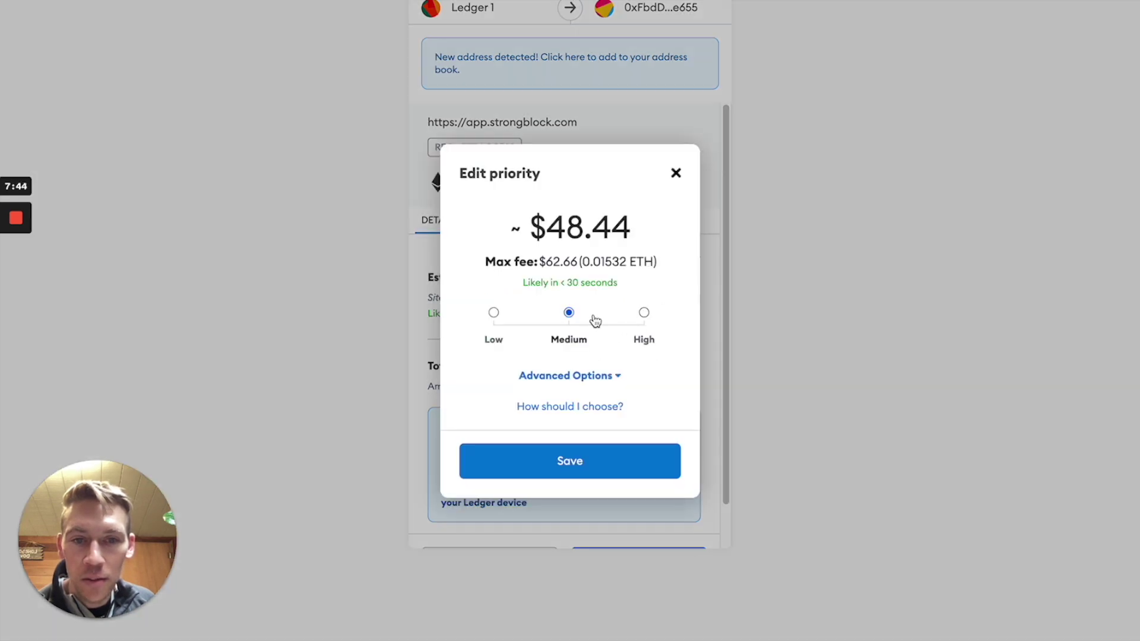
click(494, 314)
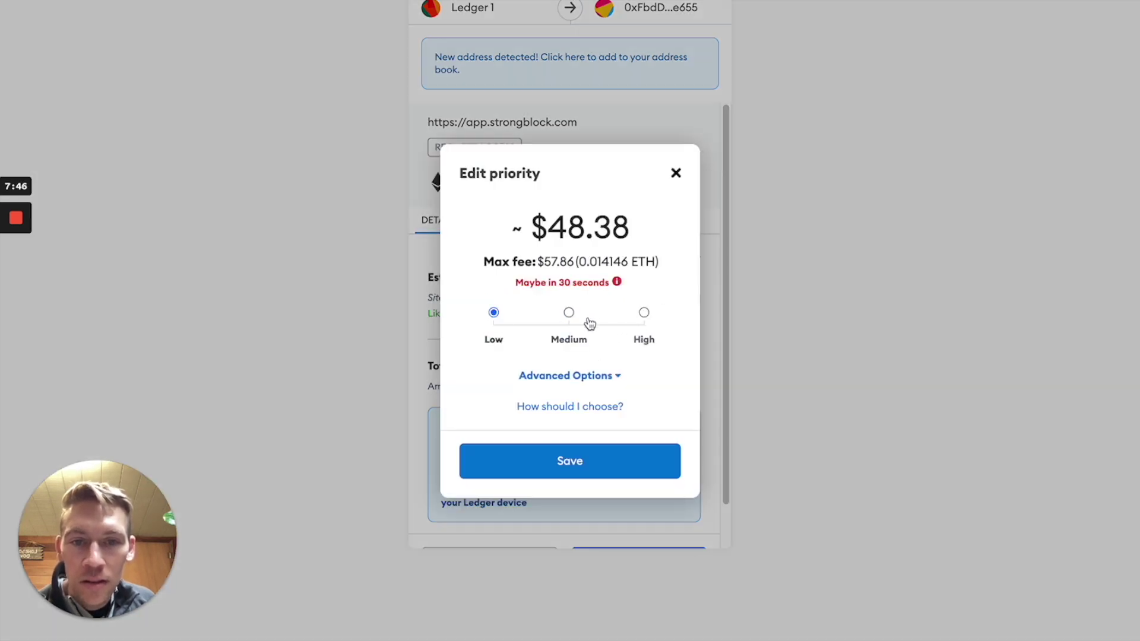
click(582, 465)
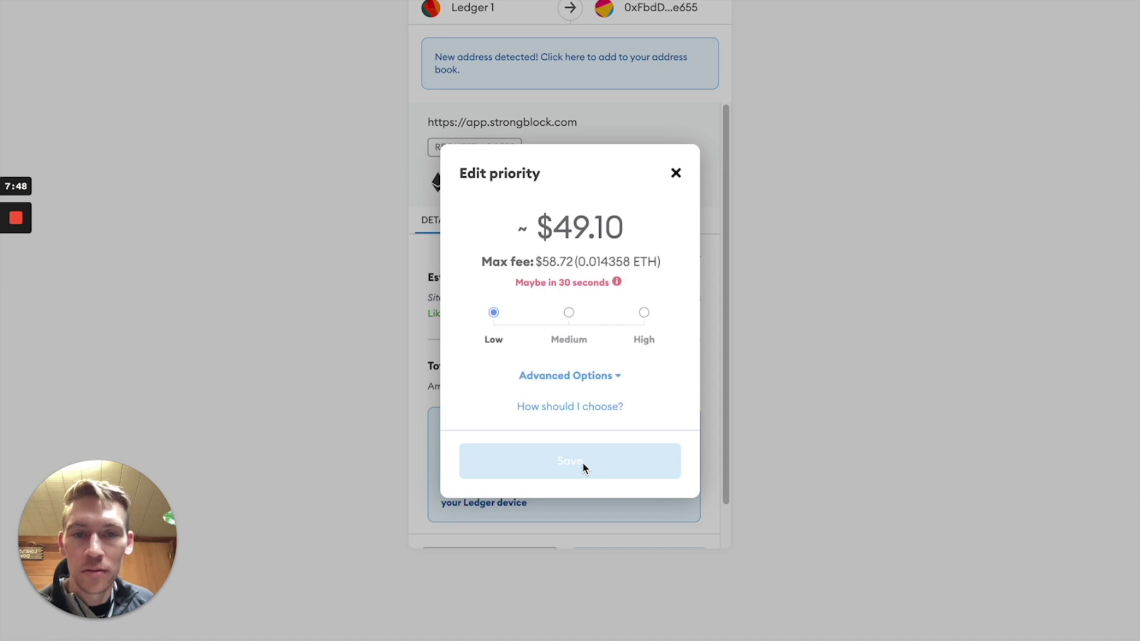
click(583, 466)
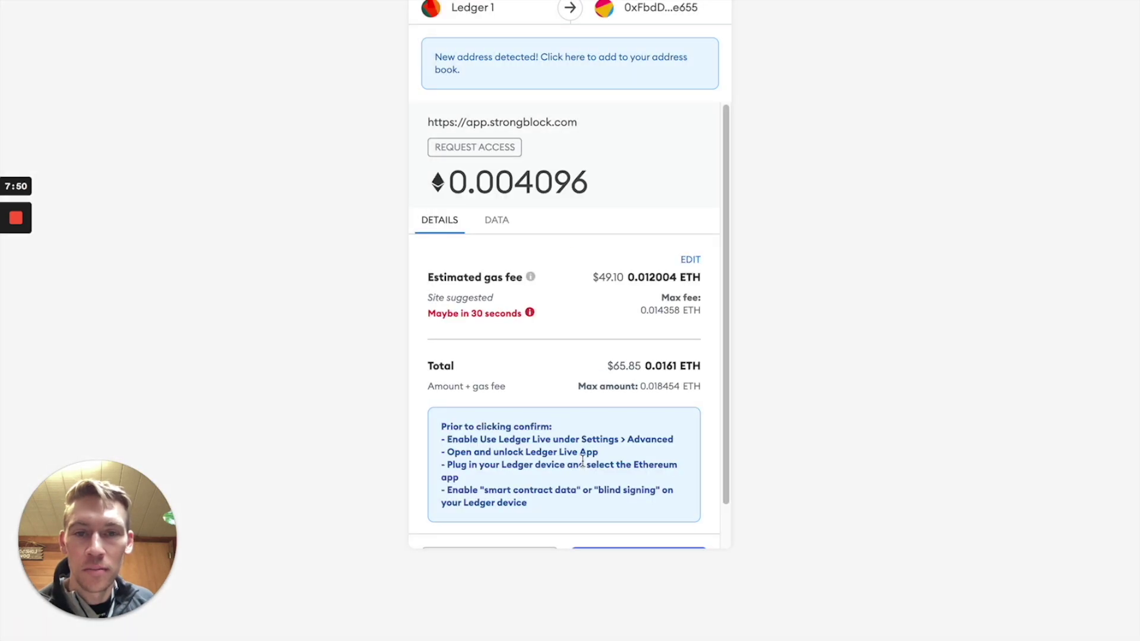
Step: Compare Medium, High and Low gas options and save Medium, about $47.71
click(684, 264)
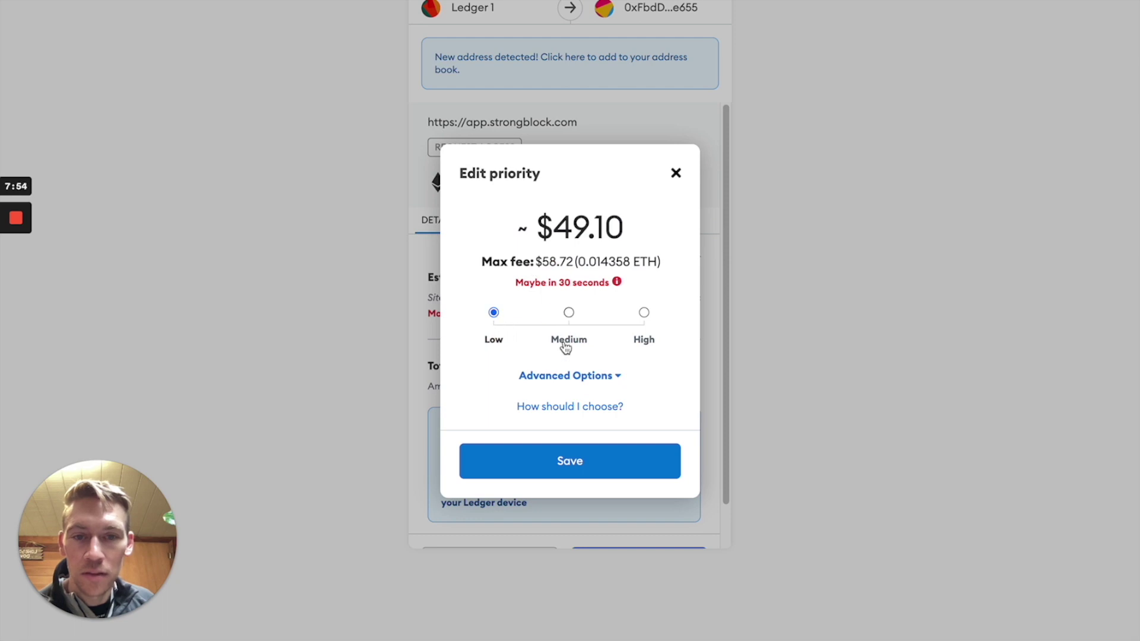
click(569, 314)
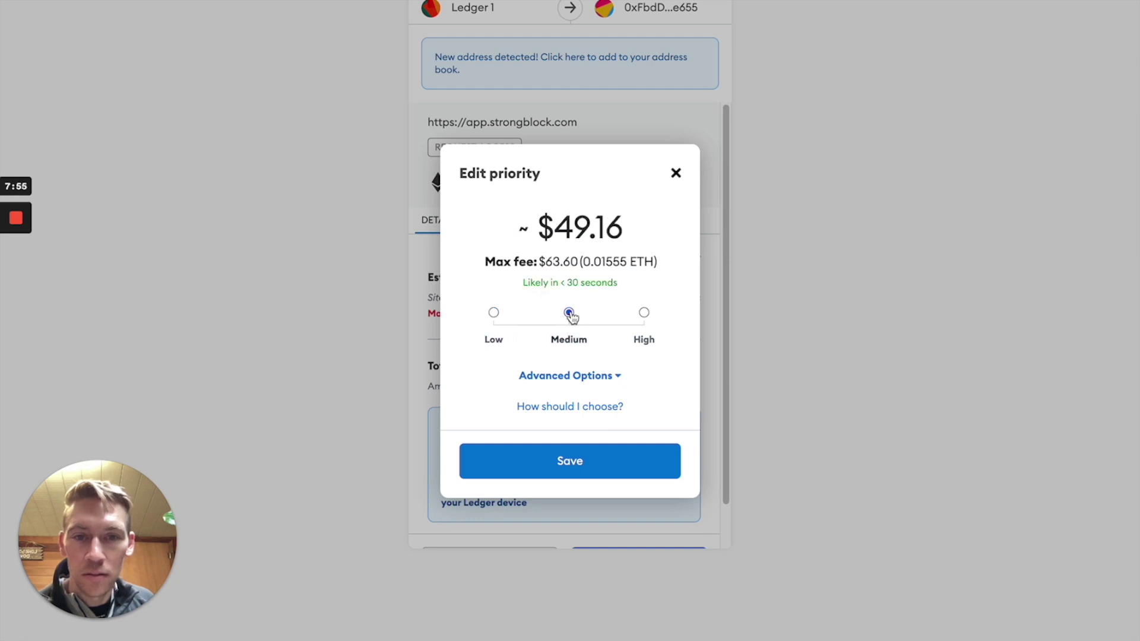
click(643, 313)
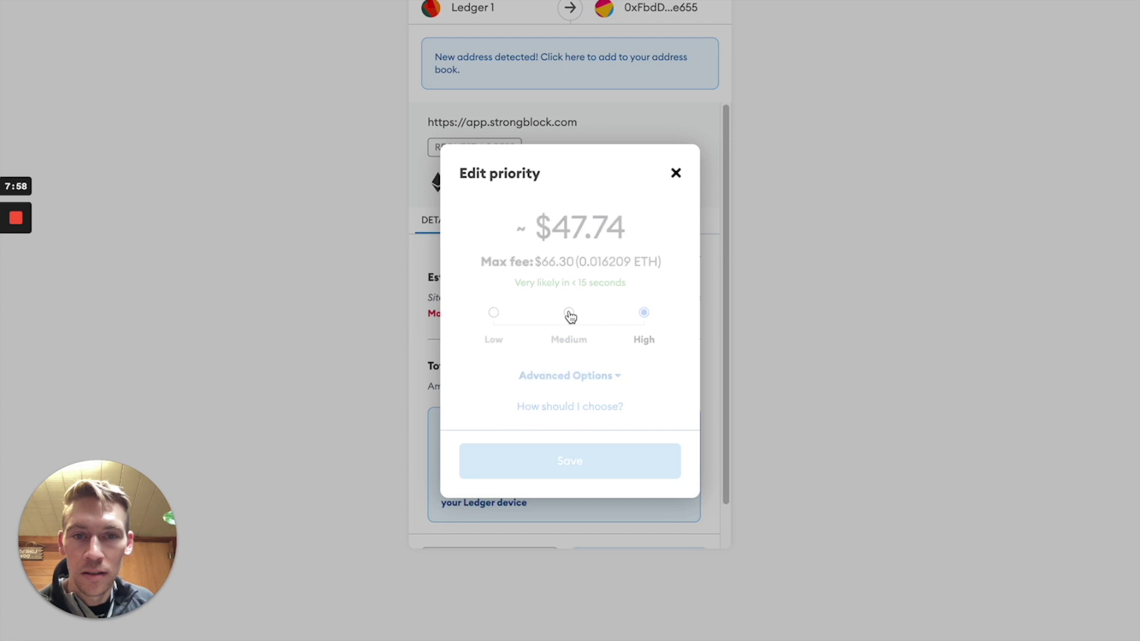
click(492, 314)
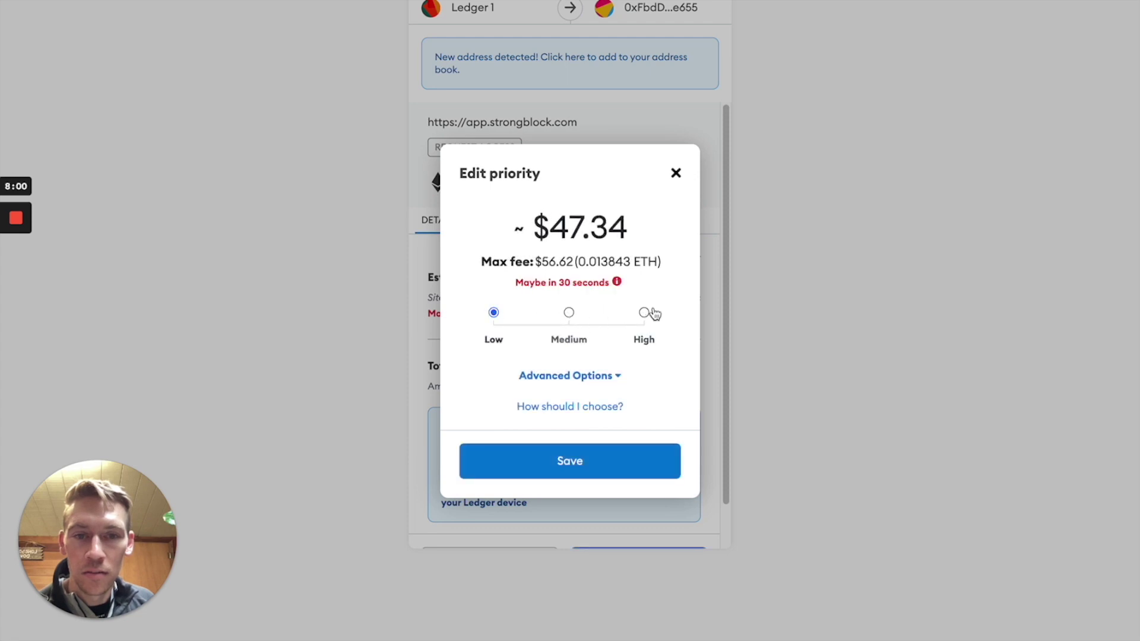
click(568, 314)
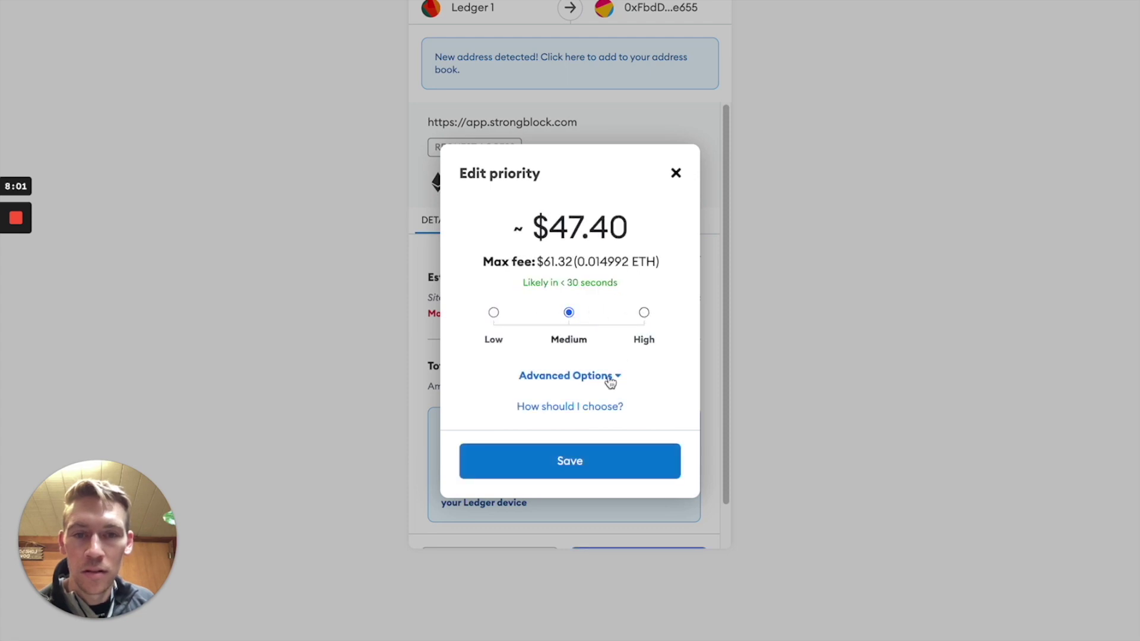
click(561, 471)
scroll(534, 380, down, 1)
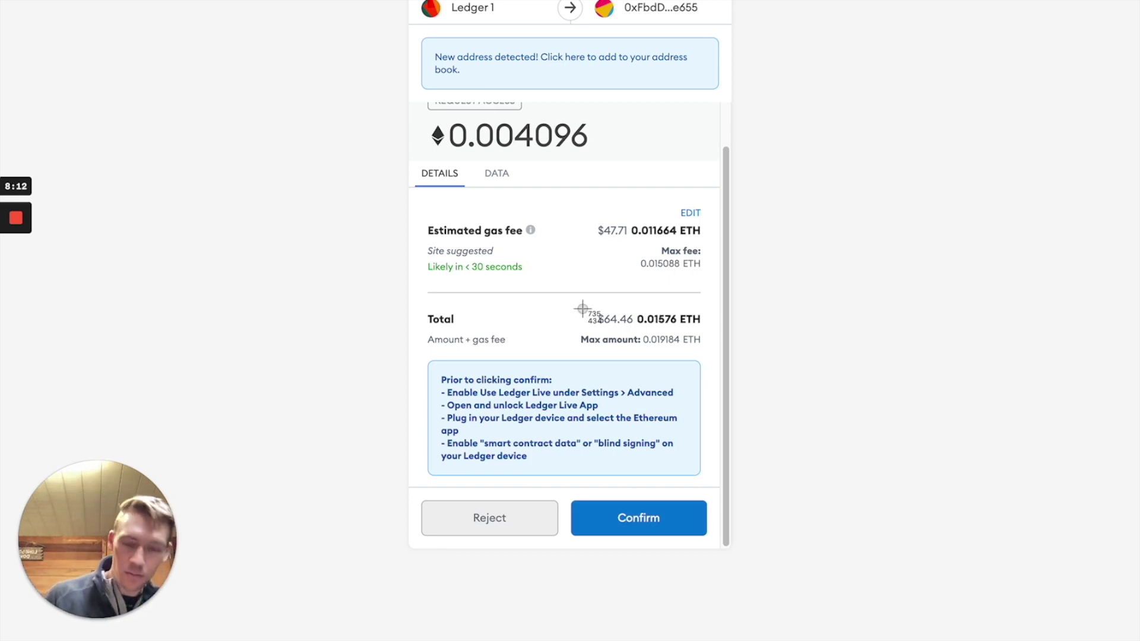
key(super+shift+4)
drag(352, 25, 891, 539)
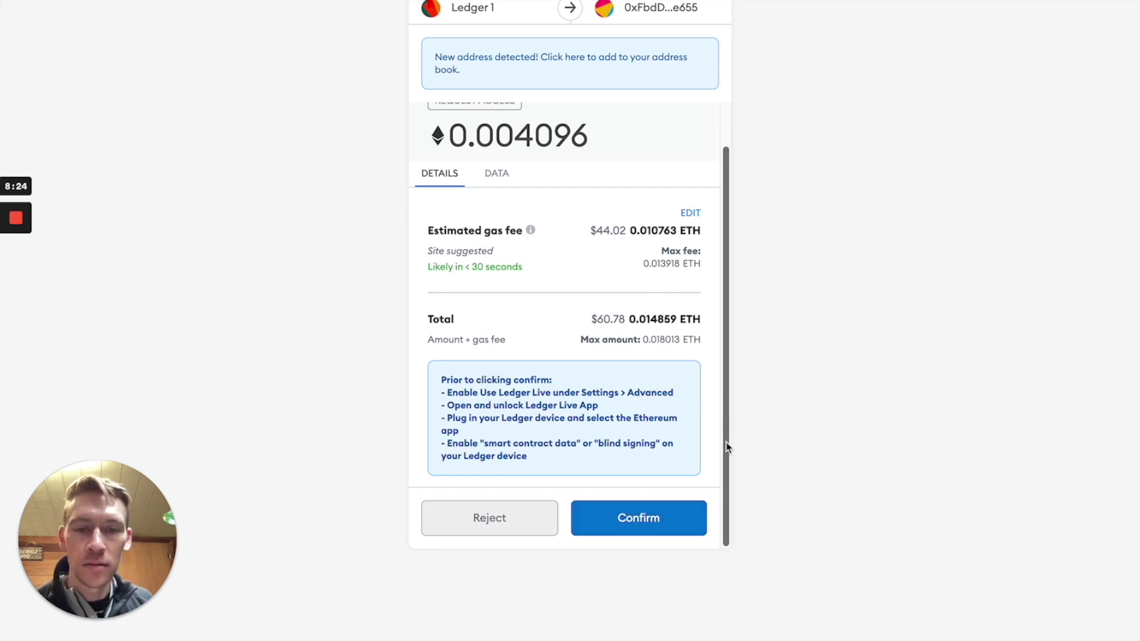
mouse_move(727, 447)
mouse_down()
mouse_move(735, 246)
mouse_move(732, 455)
mouse_up()
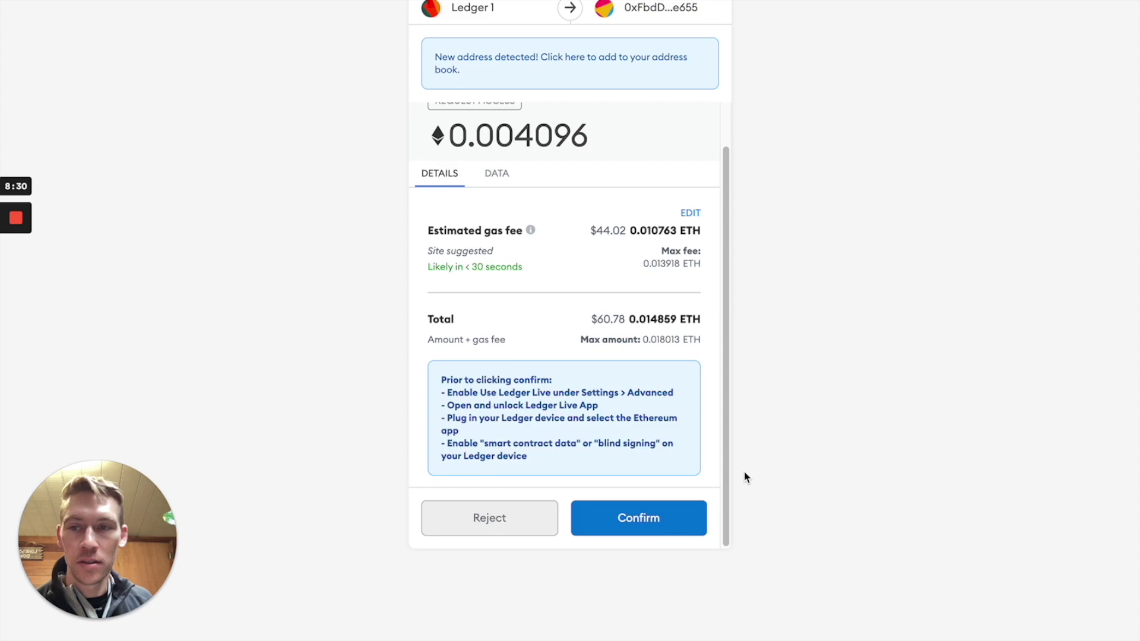
click(652, 525)
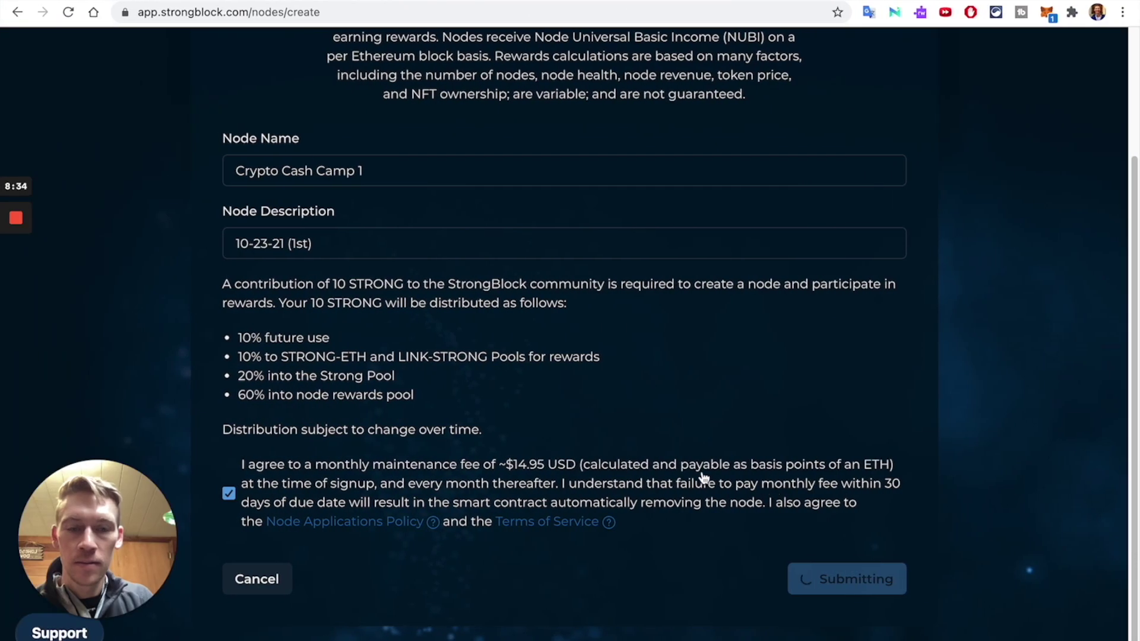
Step: Confirm the 0.004096 ETH Request Access transaction in MetaMask so StrongBlock reports 'Node created!'
key(ctrl+Right)
key(ctrl+Left)
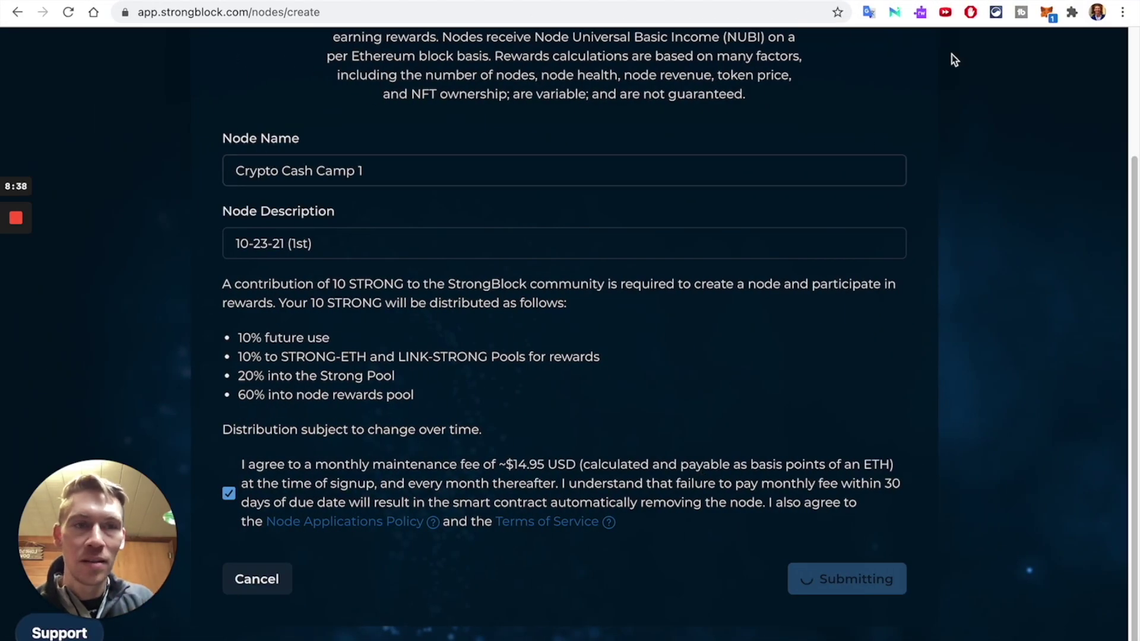
click(1042, 12)
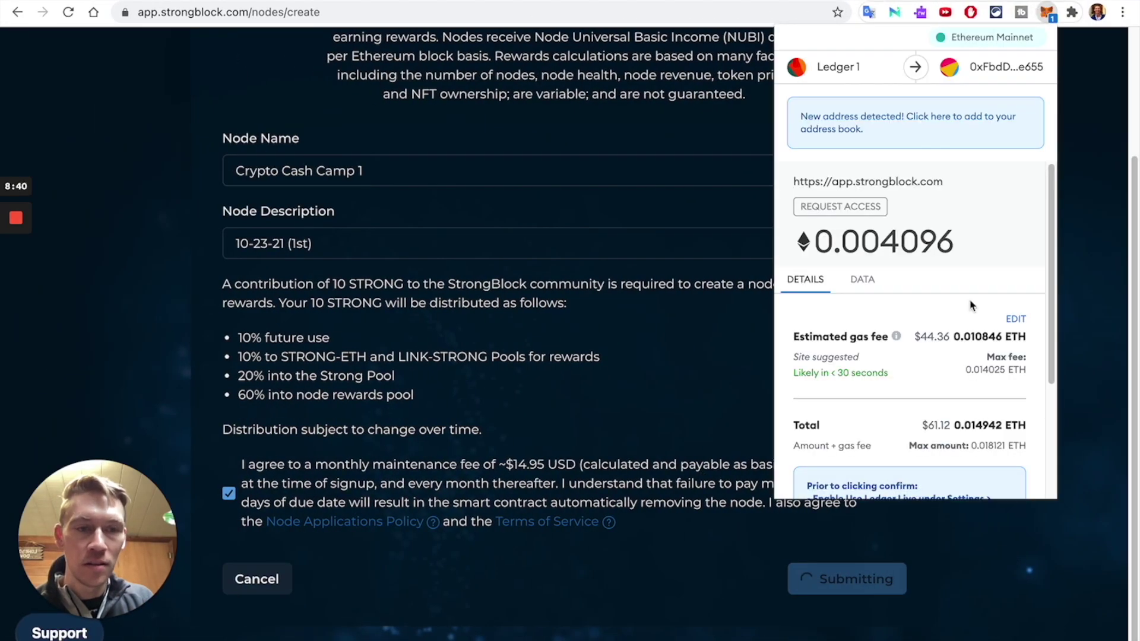
scroll(974, 305, down, 3)
click(943, 461)
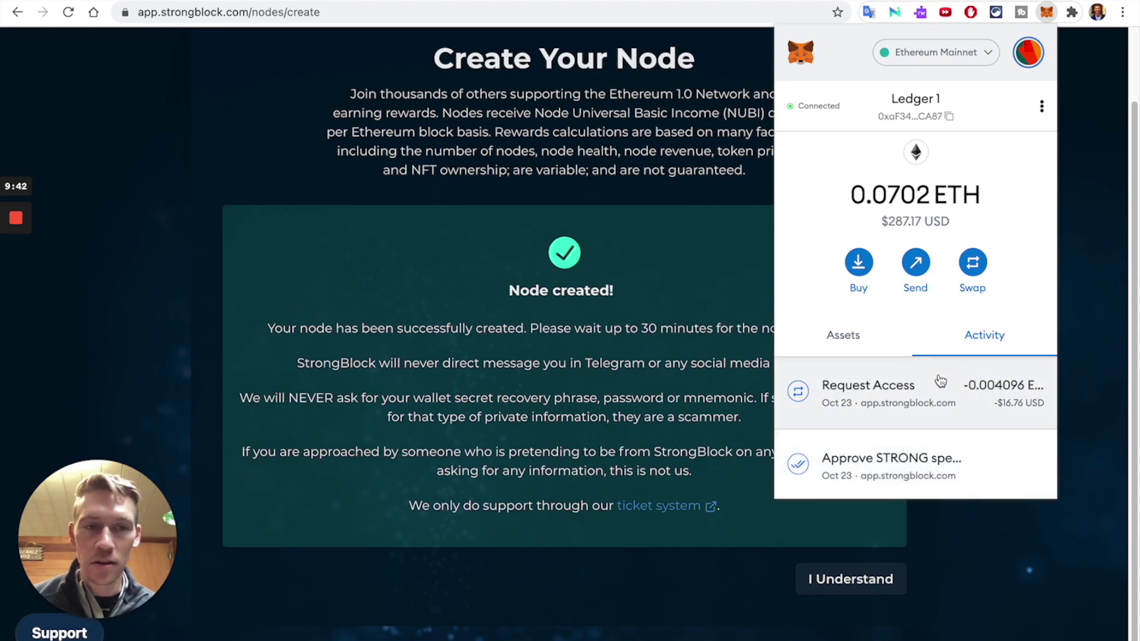
Step: Close the MetaMask wallet and screenshot the full Node created confirmation
click(1074, 278)
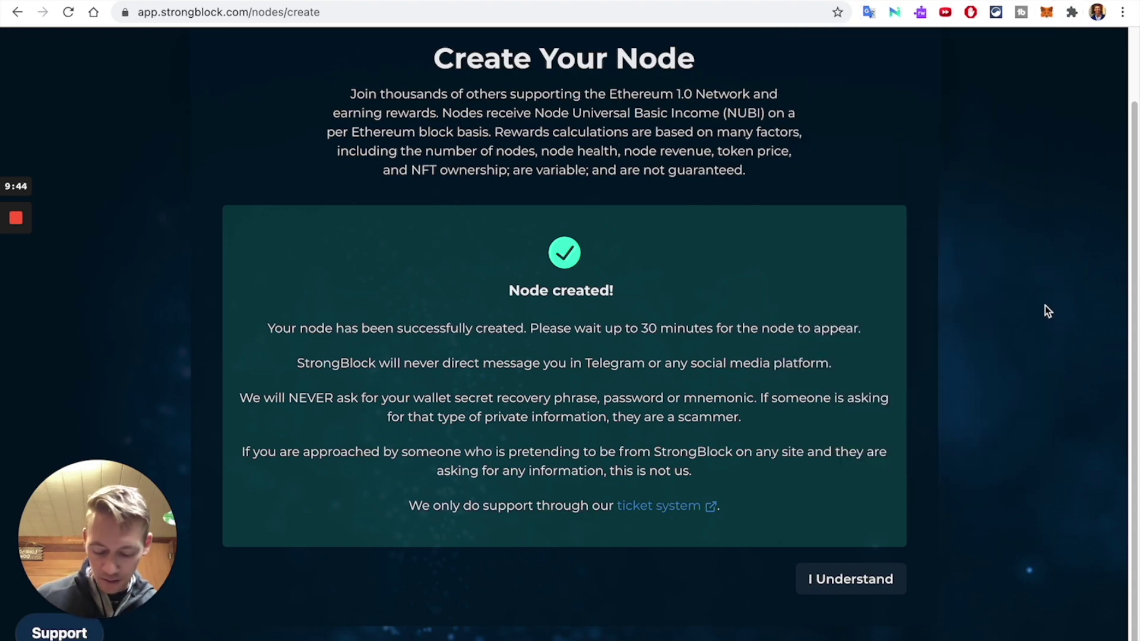
key(super+shift+4)
drag(199, 38, 966, 639)
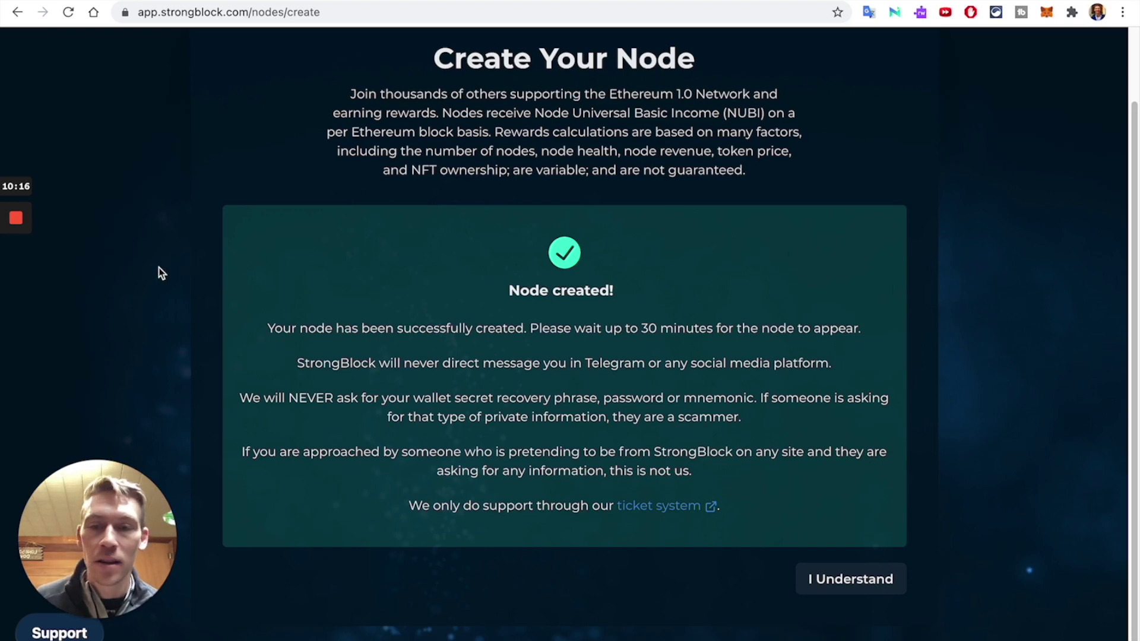
Step: Acknowledge the Node created notice to return to the My Nodes dashboard
mouse_move(14, 279)
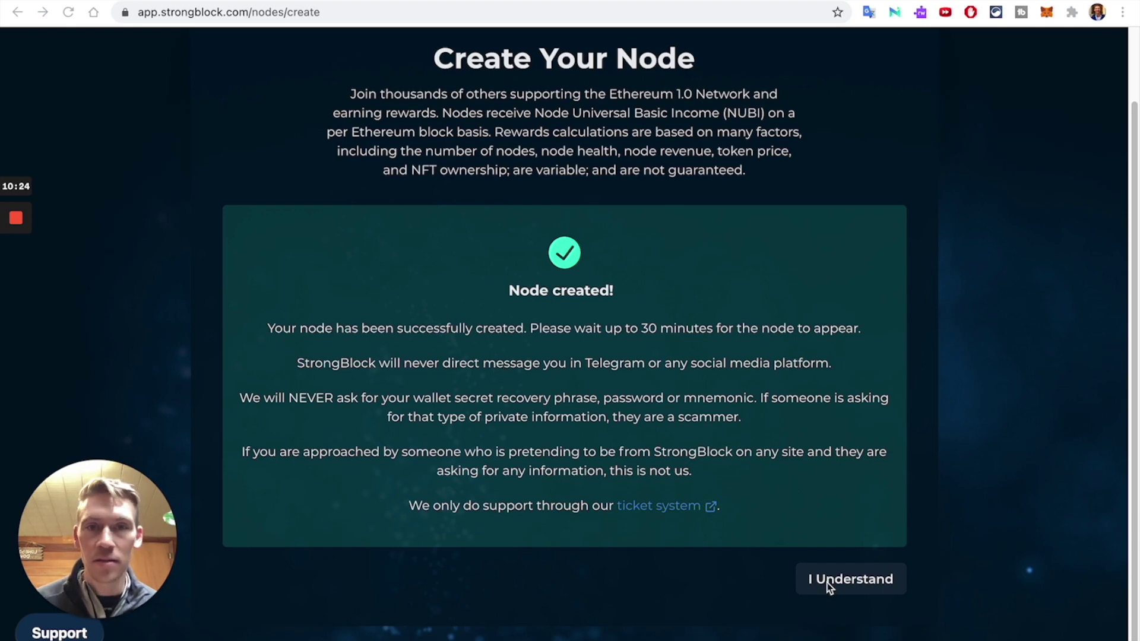
scroll(827, 579, up, 1)
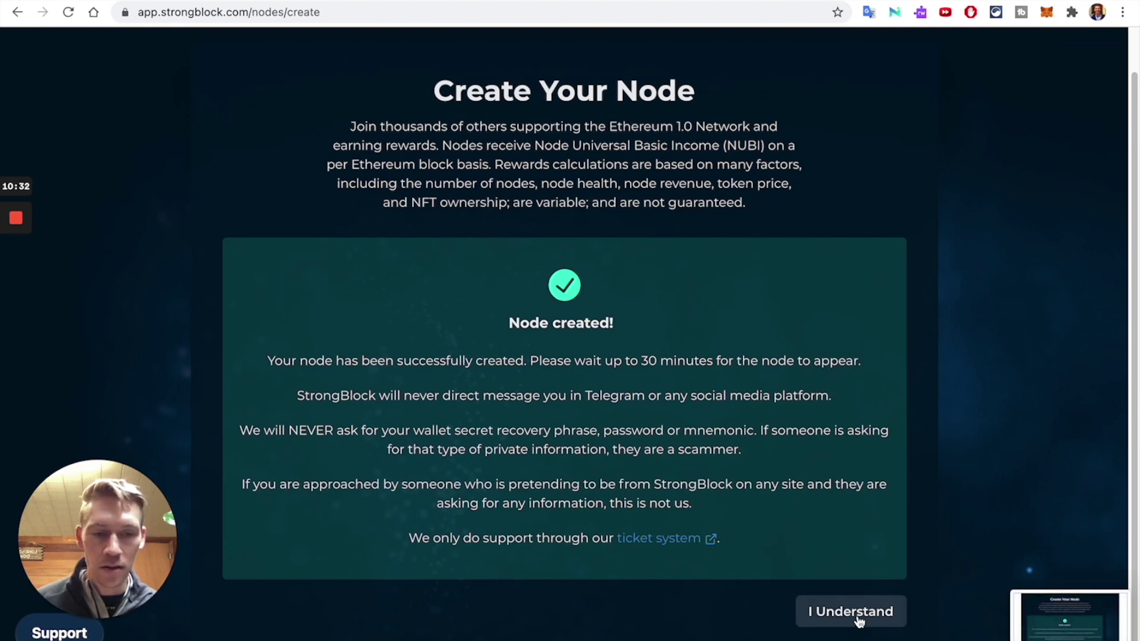
click(858, 616)
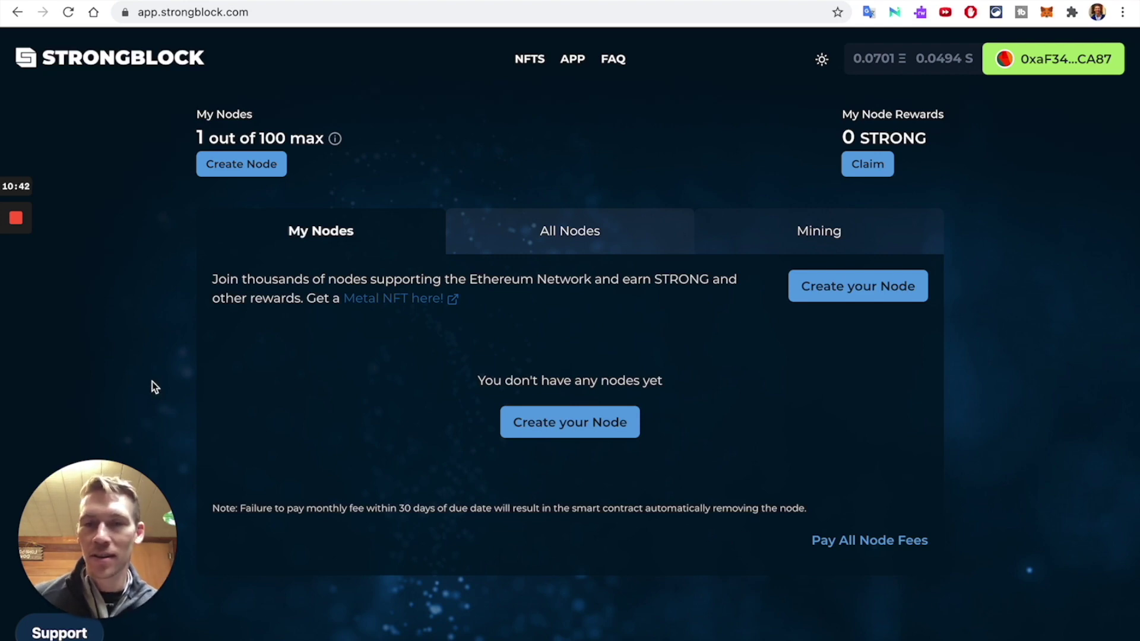
Step: Check the My Nodes dashboard showing 1 of 100 max nodes and 0 STRONG rewards
mouse_move(15, 243)
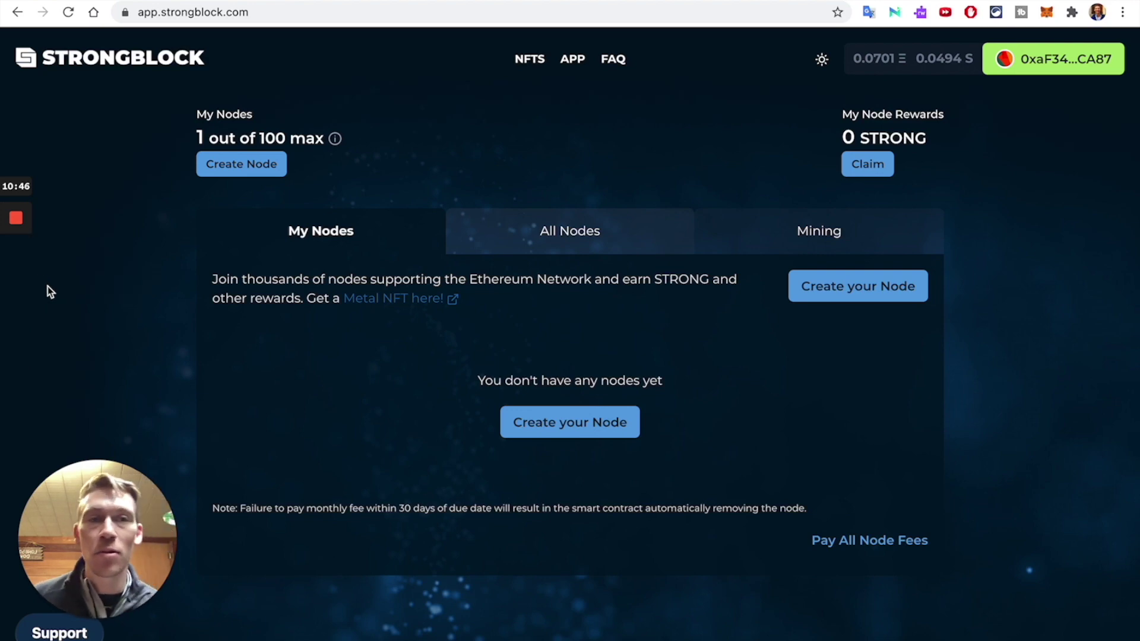
mouse_move(17, 221)
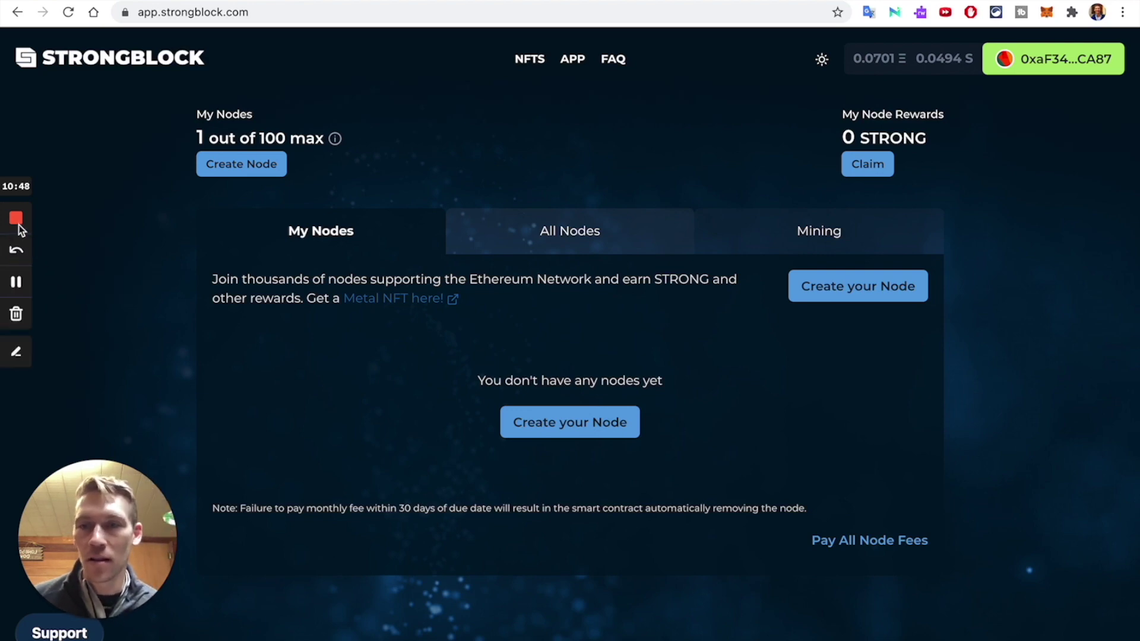